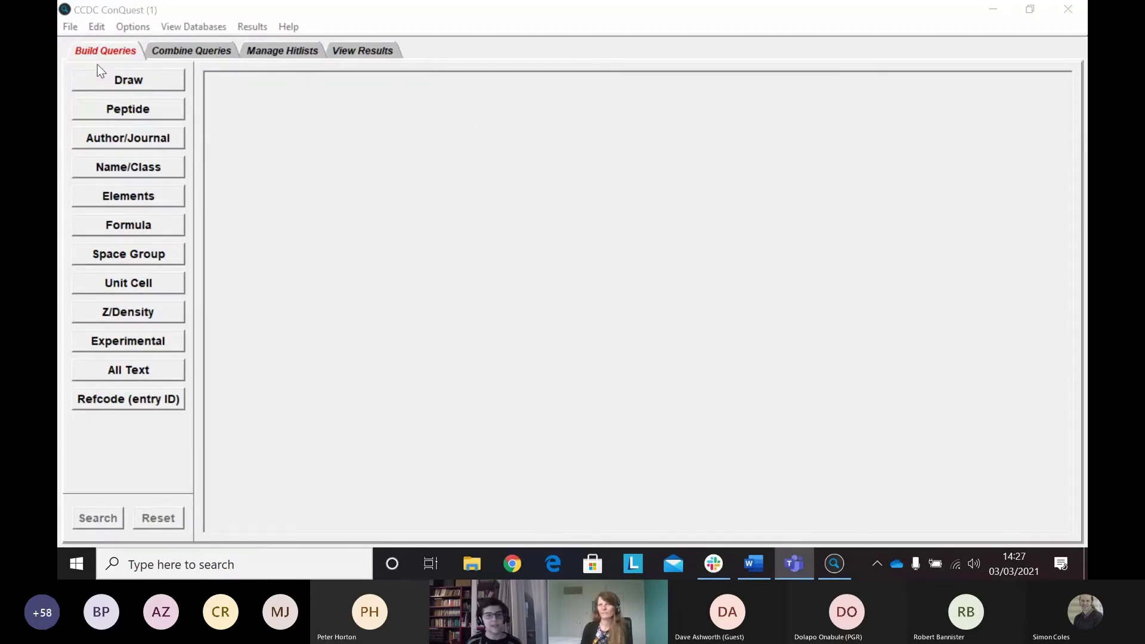
# Look through the query combination, hitlist management and results views, and return to query building.
pyautogui.click(466, 26)
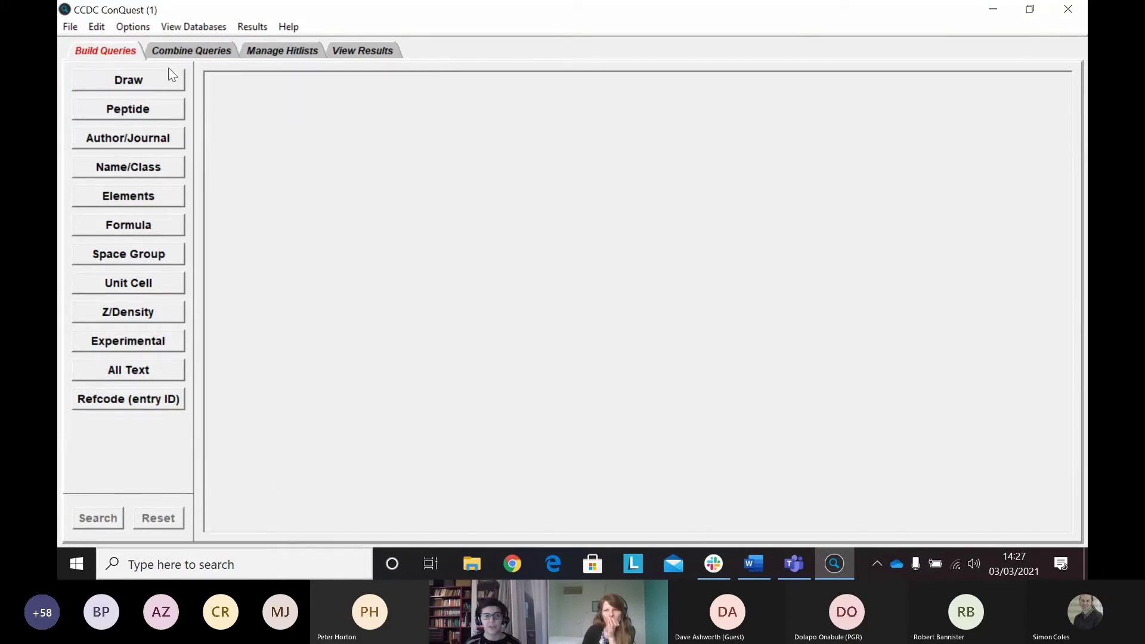
pyautogui.click(198, 51)
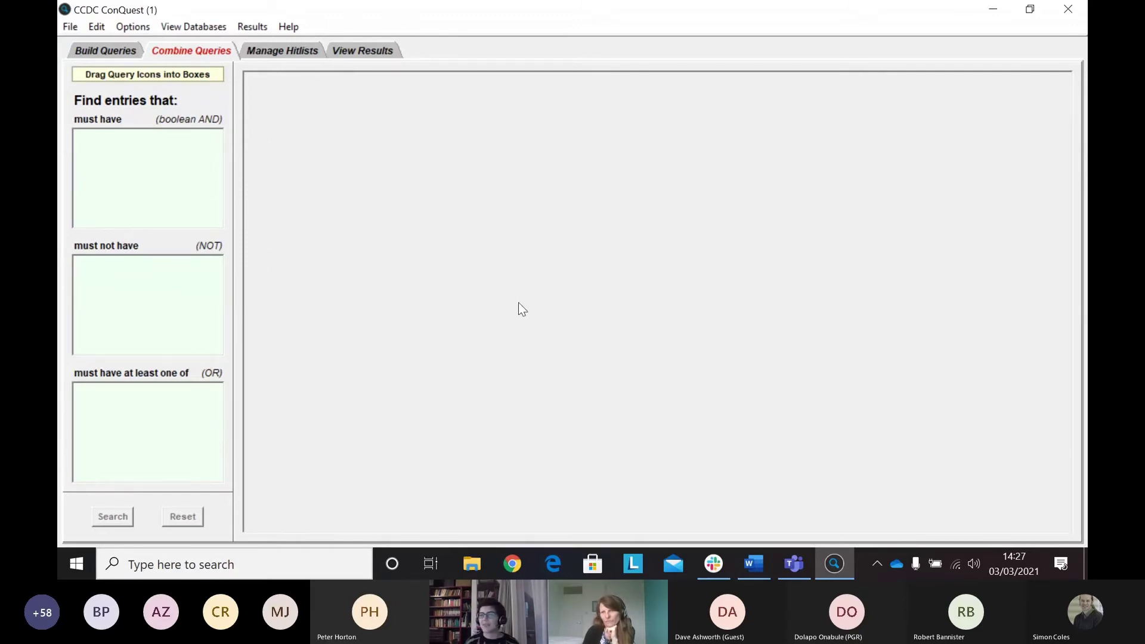
pyautogui.click(282, 54)
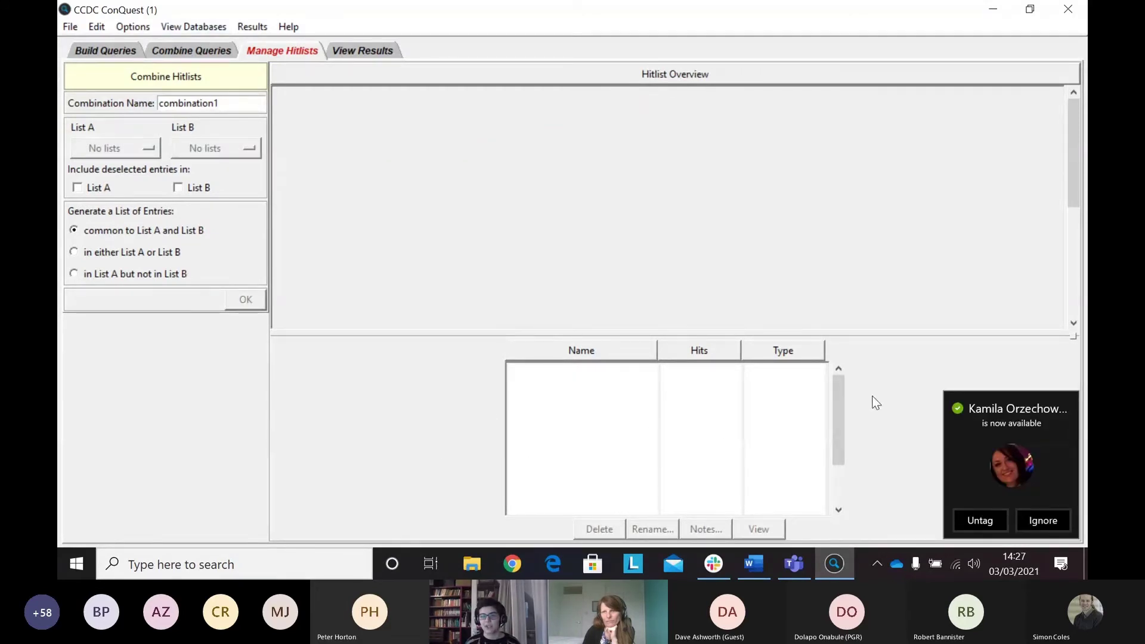
pyautogui.click(364, 53)
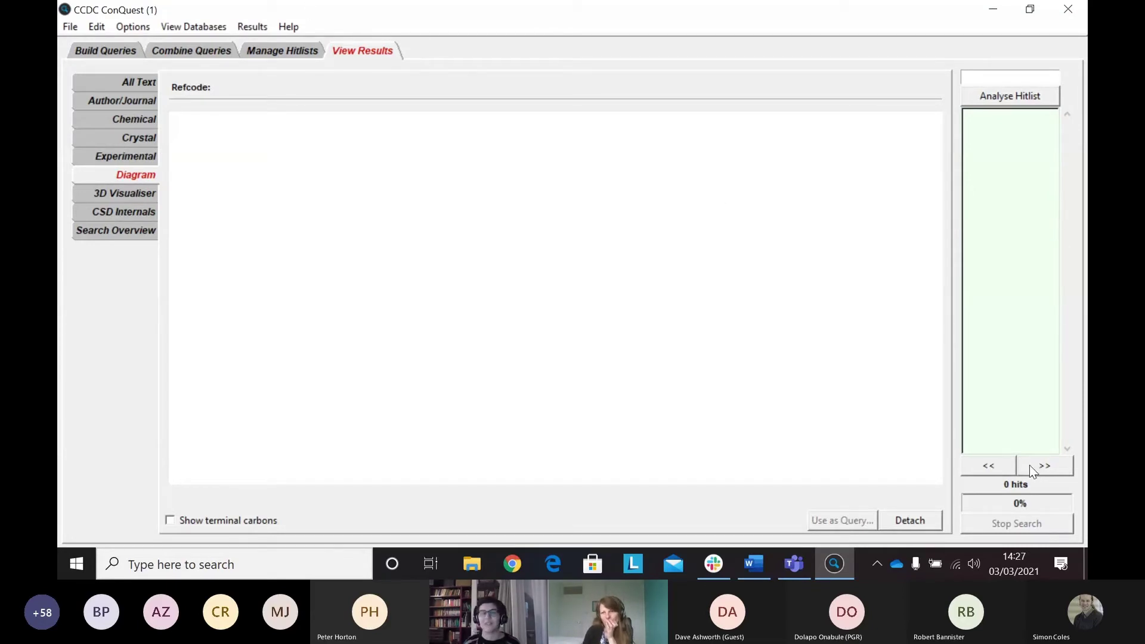
pyautogui.click(84, 53)
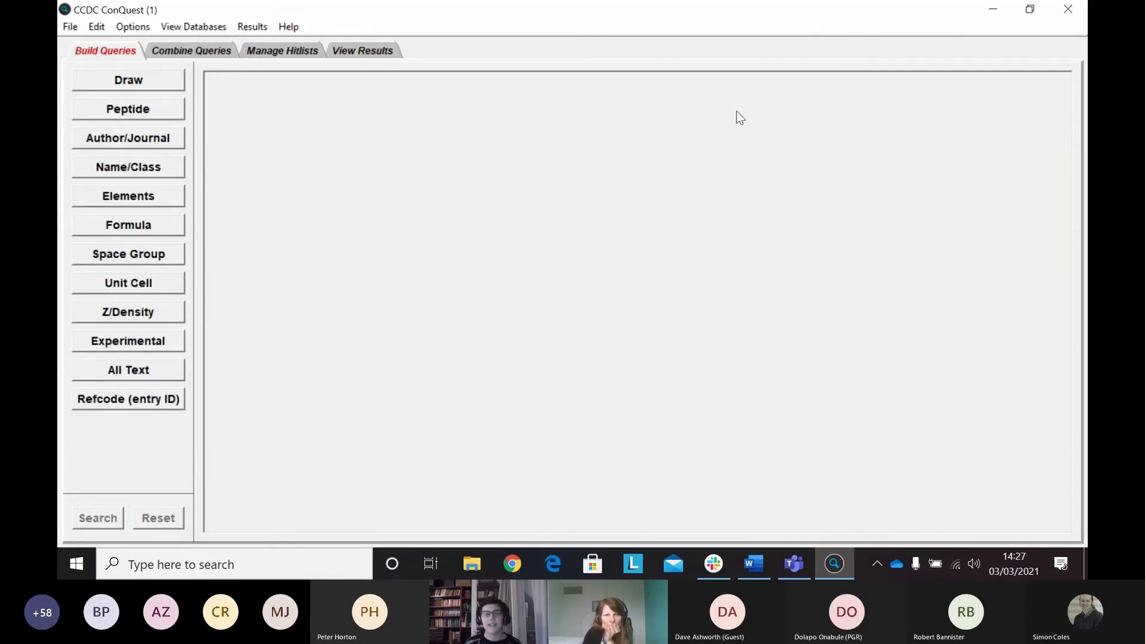
# Start a new drawn structure query, move its window clear of the query list, and look over its available commands.
pyautogui.click(153, 82)
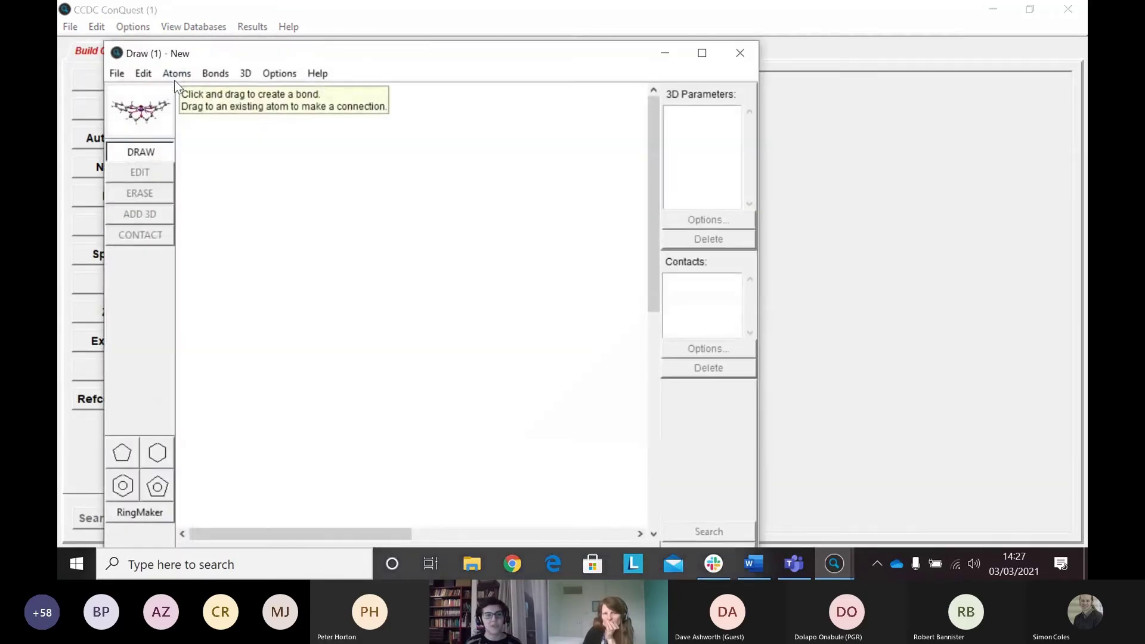
pyautogui.moveTo(305, 53)
pyautogui.mouseDown()
pyautogui.moveTo(556, 31)
pyautogui.moveTo(483, 18)
pyautogui.mouseUp()
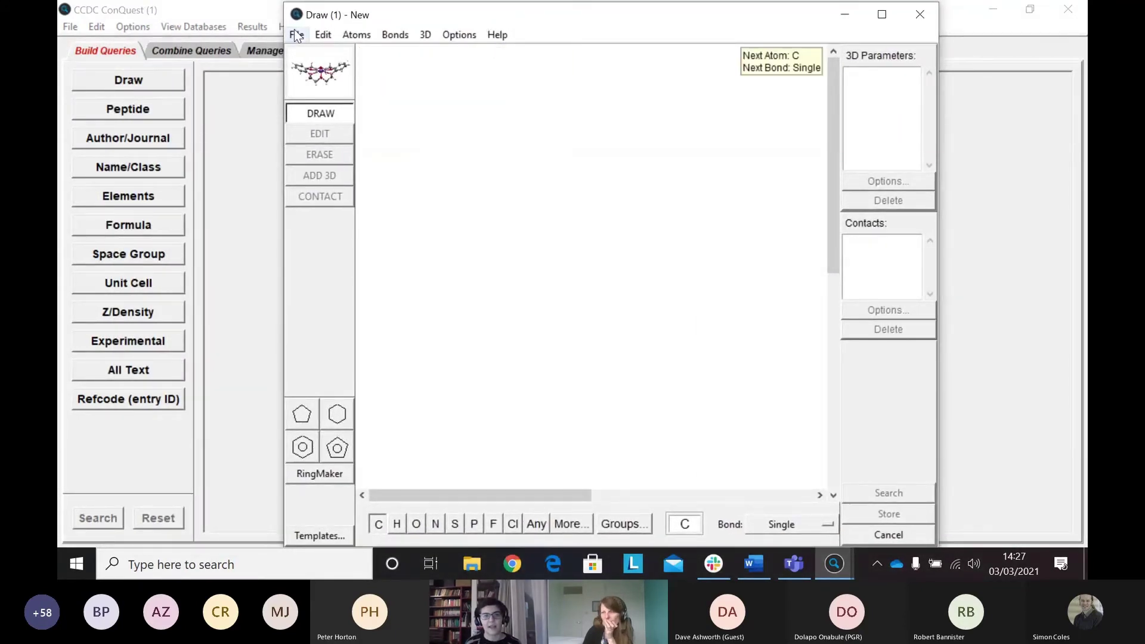
pyautogui.click(326, 34)
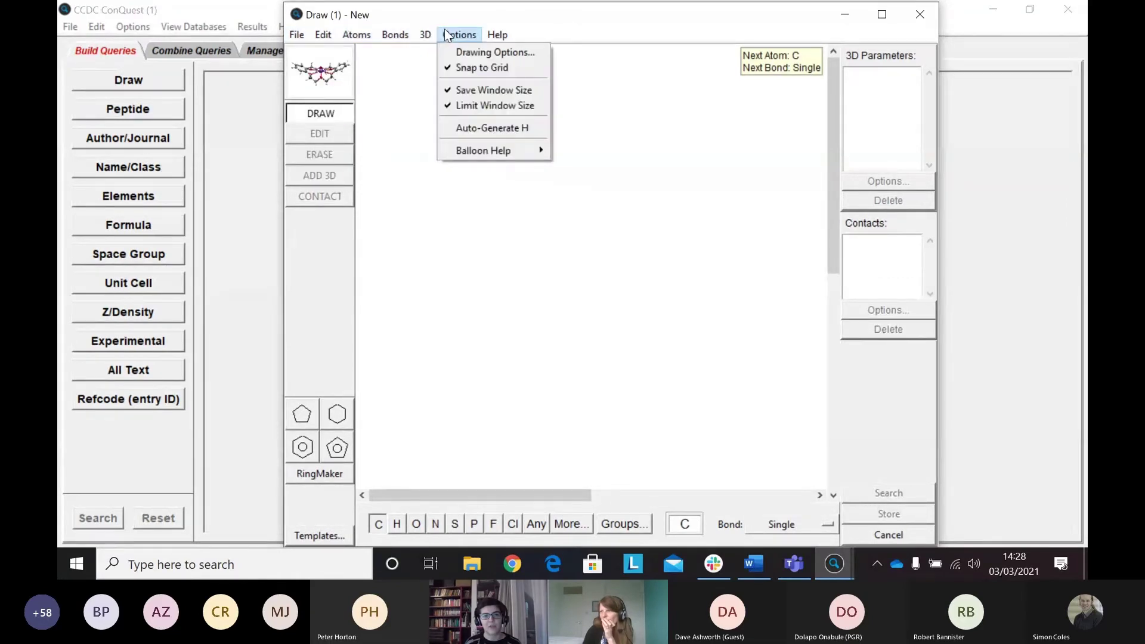
pyautogui.moveTo(419, 38)
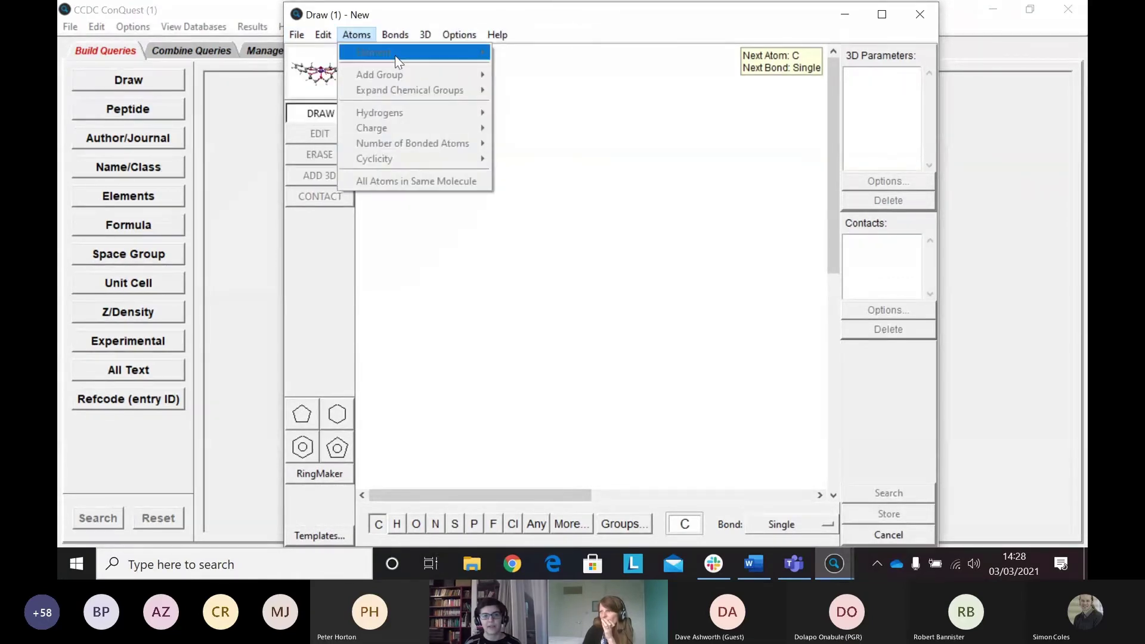
pyautogui.click(463, 265)
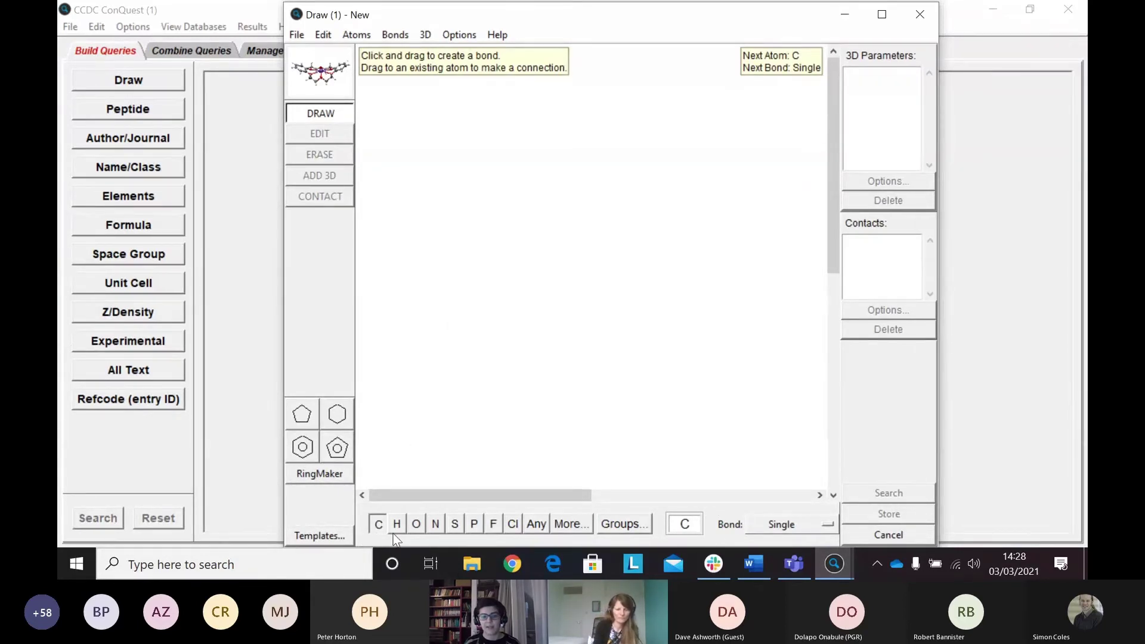
# Draw a single-bonded carbon skeleton: a four-carbon zigzag whose last carbon carries two further carbons.
pyautogui.click(511, 242)
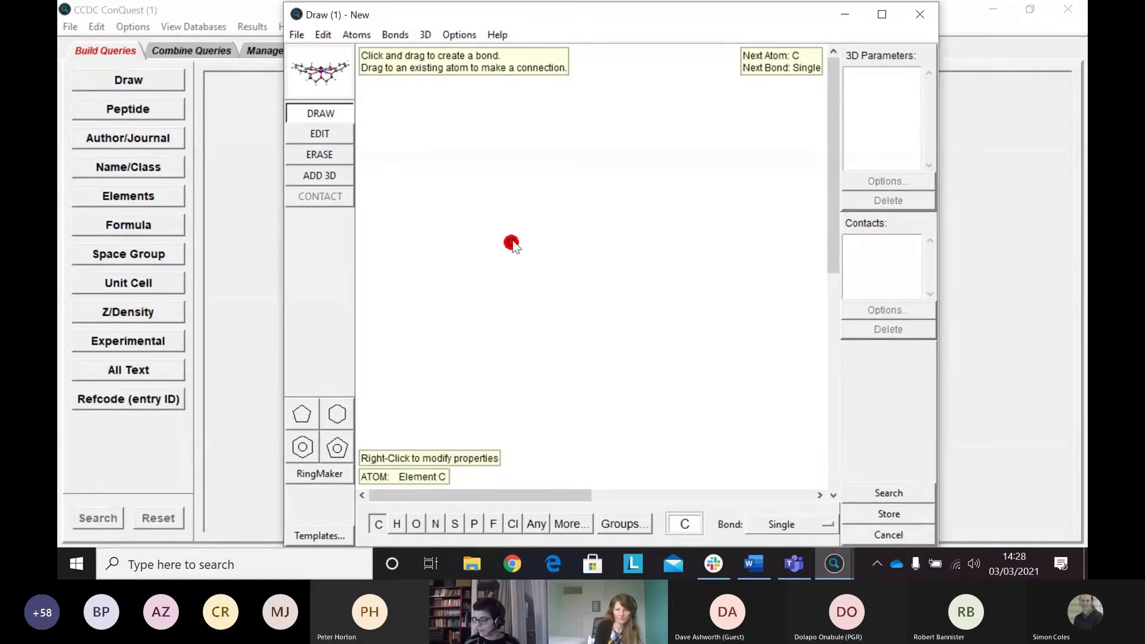
pyautogui.moveTo(512, 244); pyautogui.dragTo(636, 315)
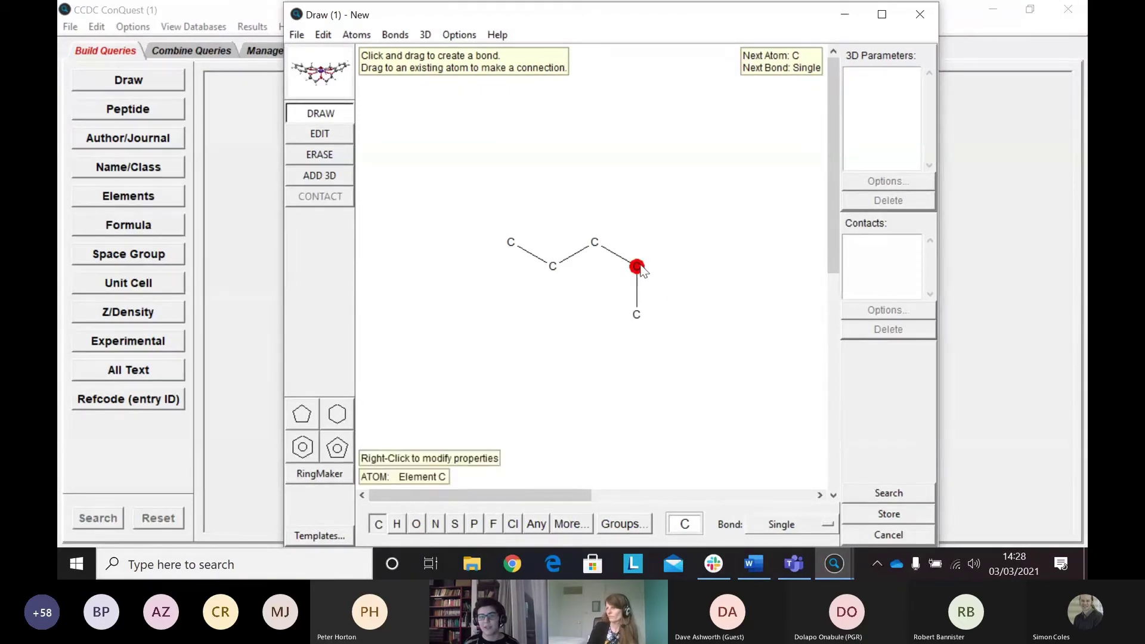
pyautogui.moveTo(636, 266); pyautogui.dragTo(670, 232)
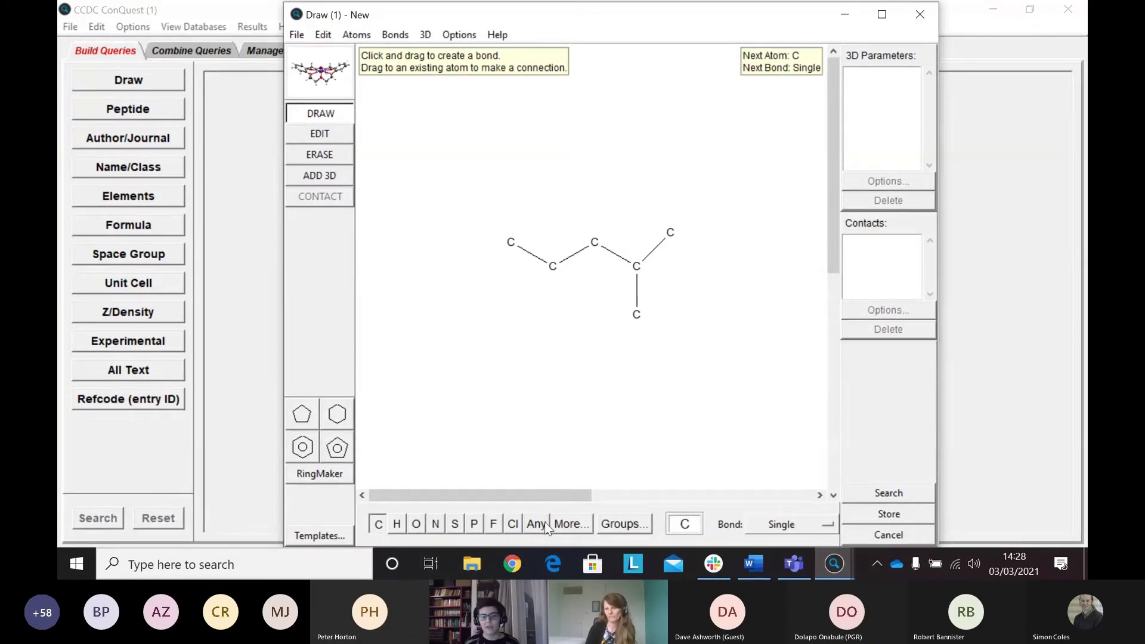
# Bond a nitrogen to the upper branch carbon and change the third carbon of the zigzag chain to nitrogen.
pyautogui.click(436, 526)
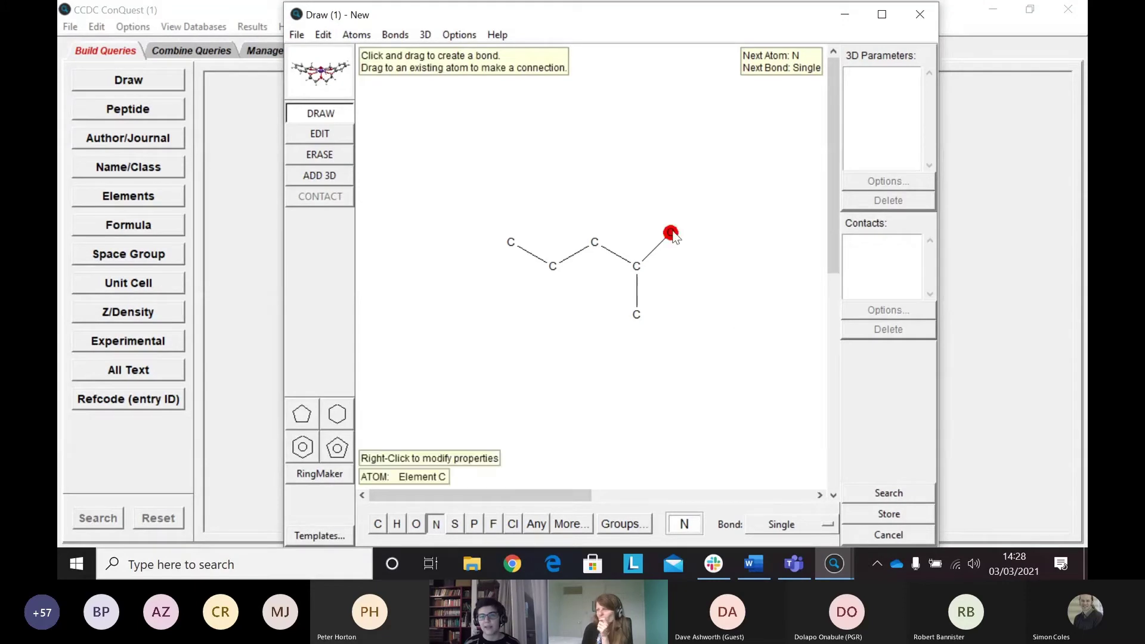
pyautogui.moveTo(670, 232); pyautogui.dragTo(717, 245)
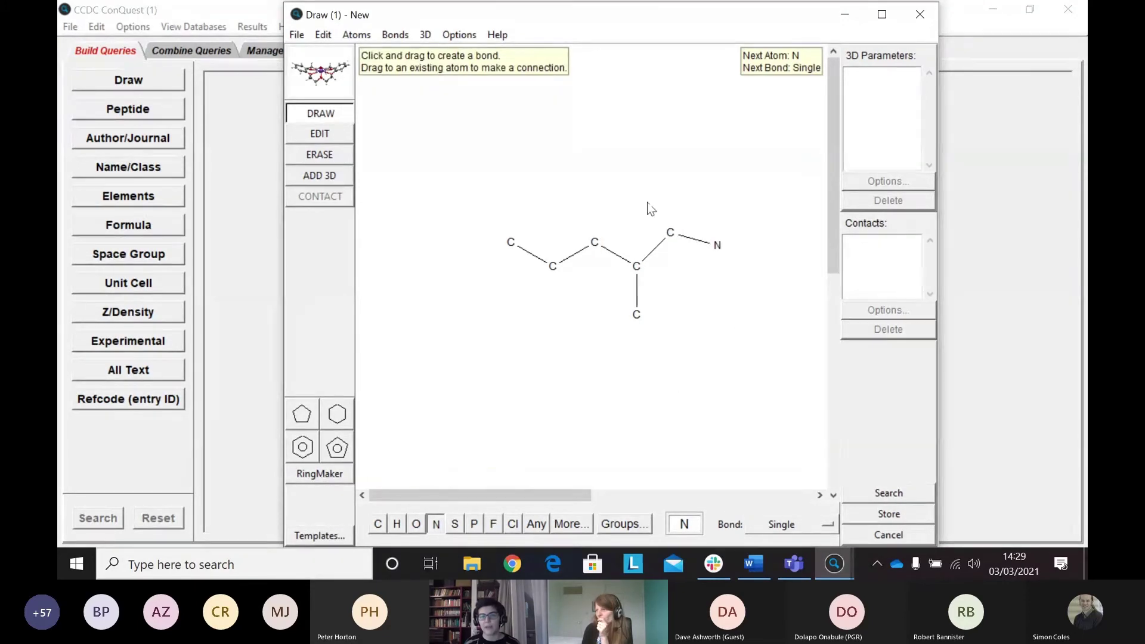
pyautogui.click(594, 242)
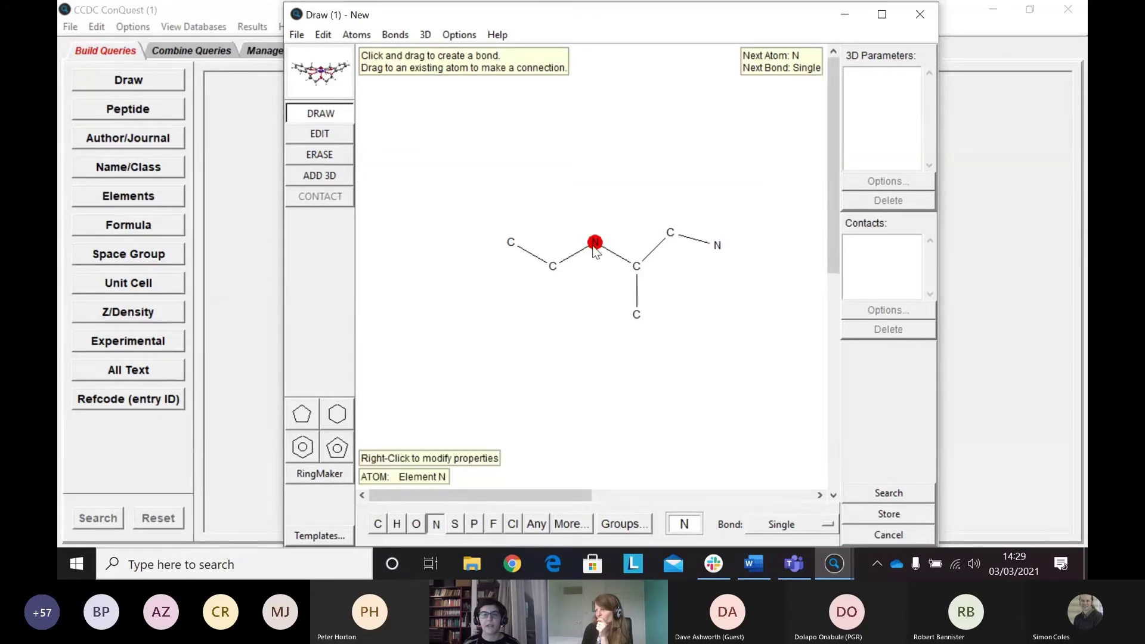
# Open the periodic table for choosing other atom types and place its window so that all elements are visible.
pyautogui.click(567, 528)
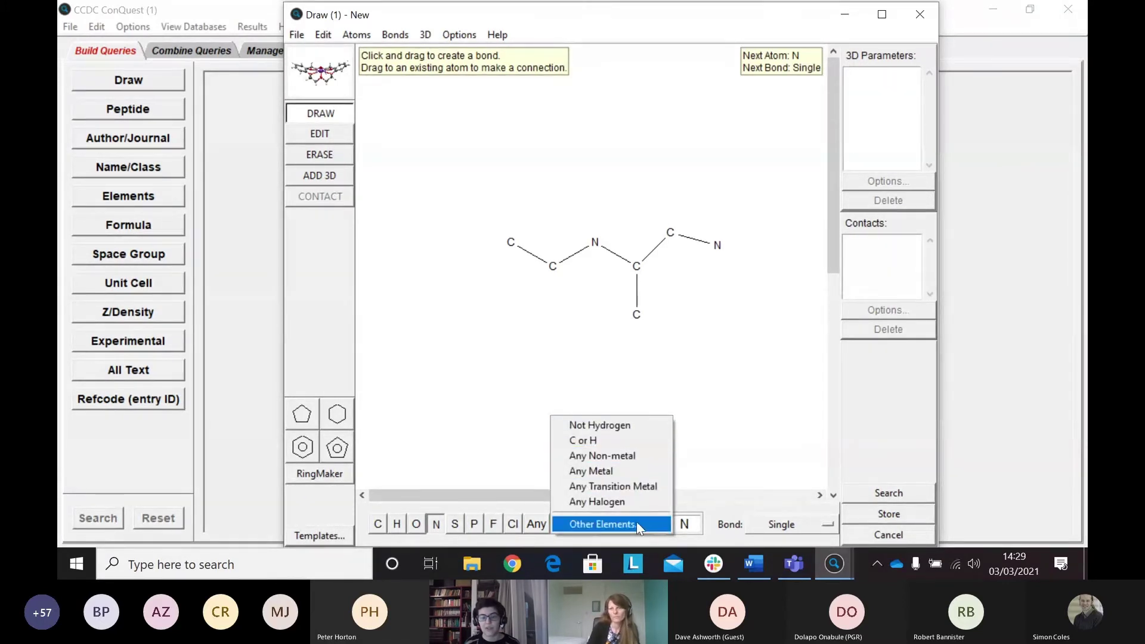
pyautogui.click(614, 524)
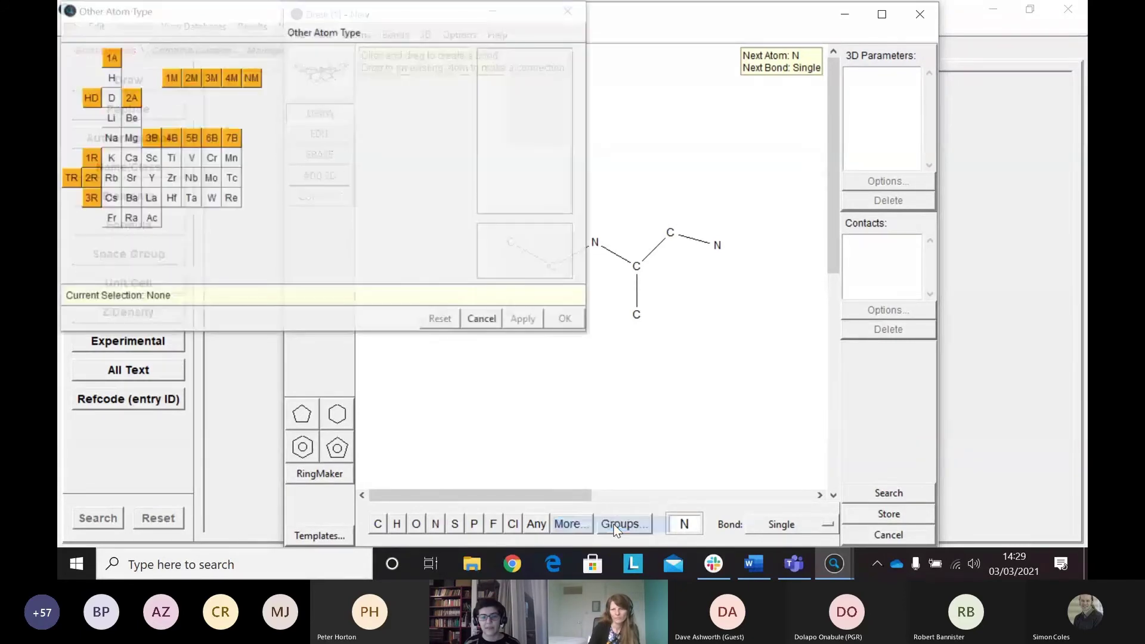
pyautogui.moveTo(198, 26); pyautogui.dragTo(305, 60)
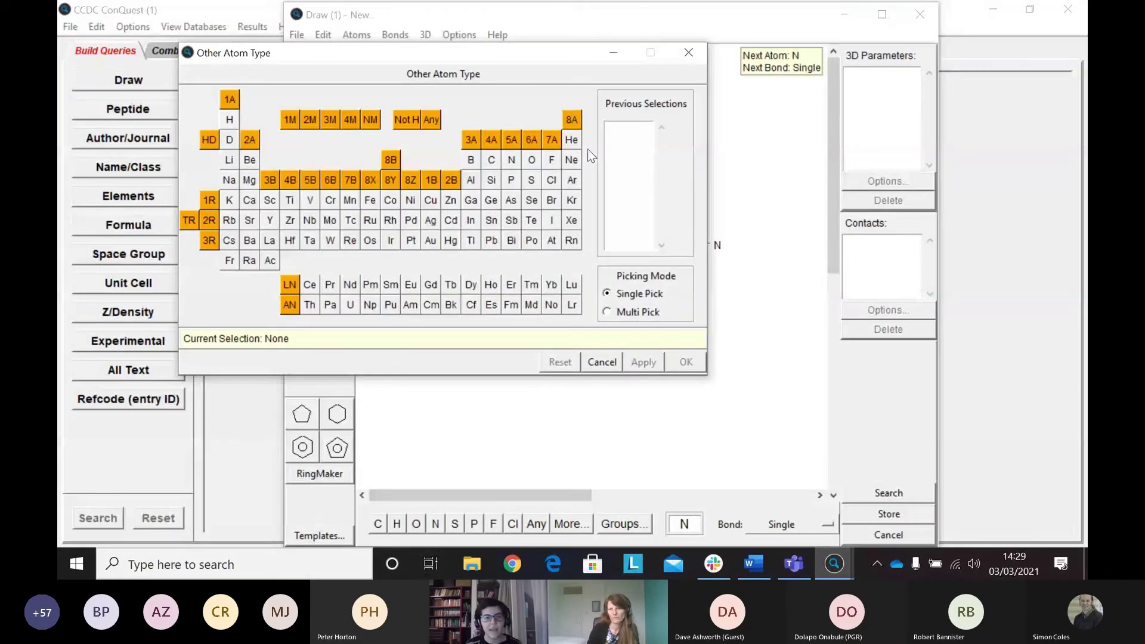
# Try out single elements such as Ru, Pu, Pd and Se, and the element groups 7A and 4M.
pyautogui.click(370, 220)
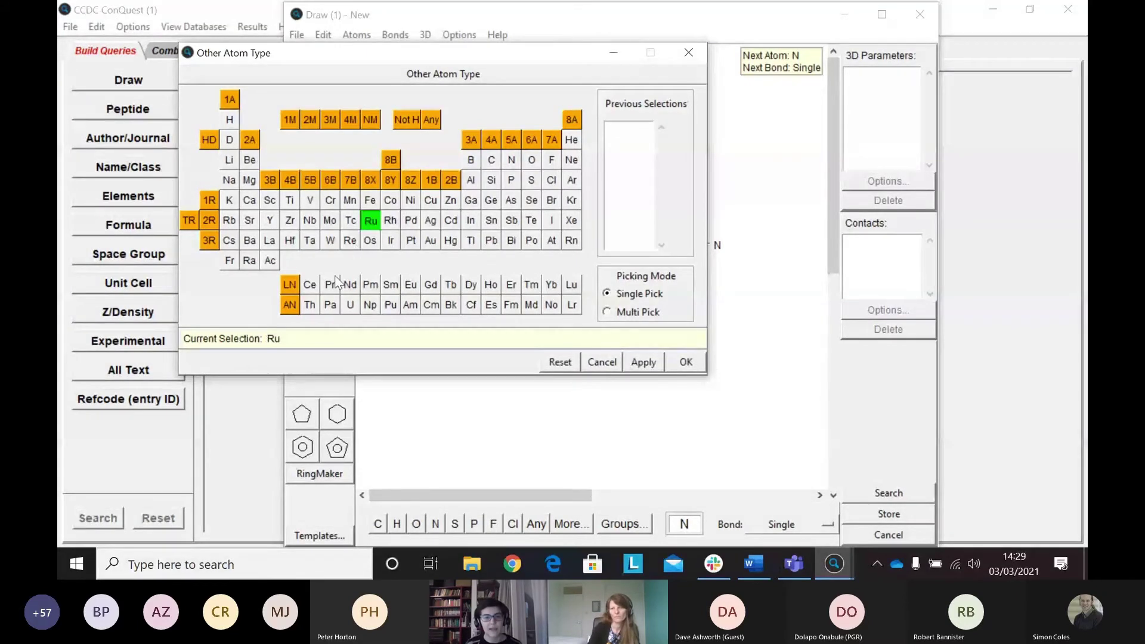
pyautogui.click(250, 220)
pyautogui.click(392, 307)
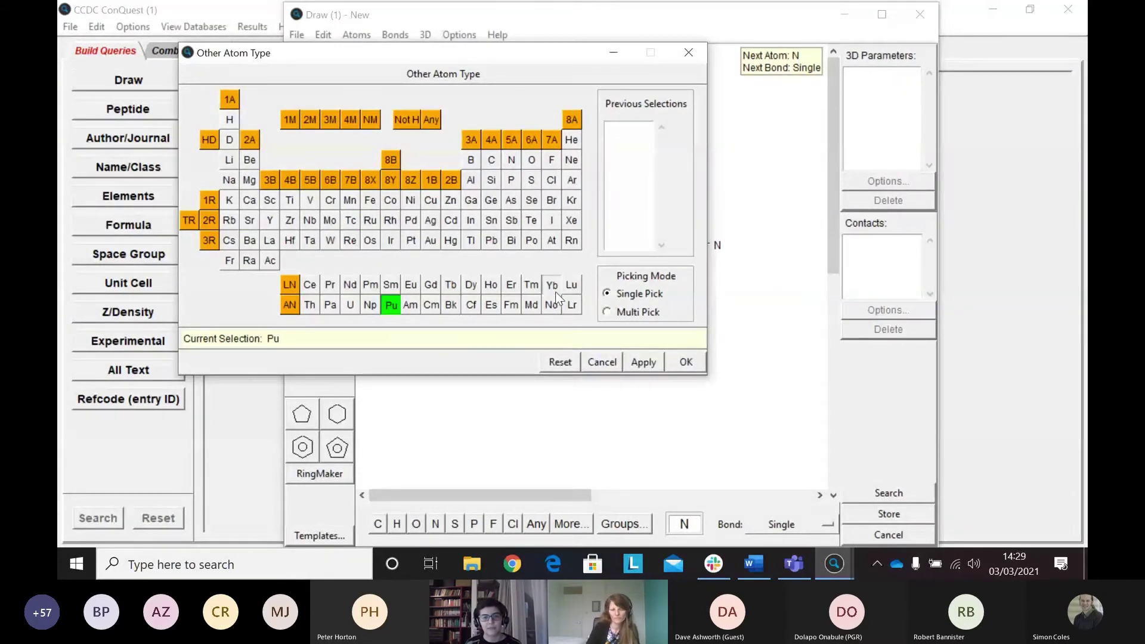
pyautogui.click(551, 284)
pyautogui.click(275, 224)
pyautogui.click(410, 220)
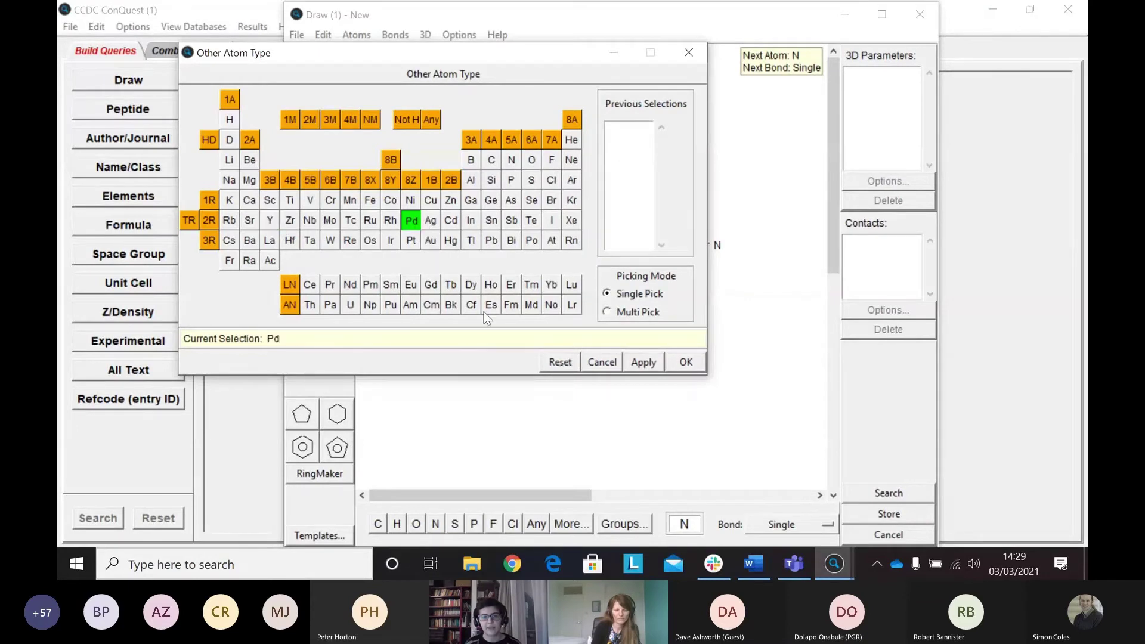
pyautogui.click(491, 305)
pyautogui.click(532, 202)
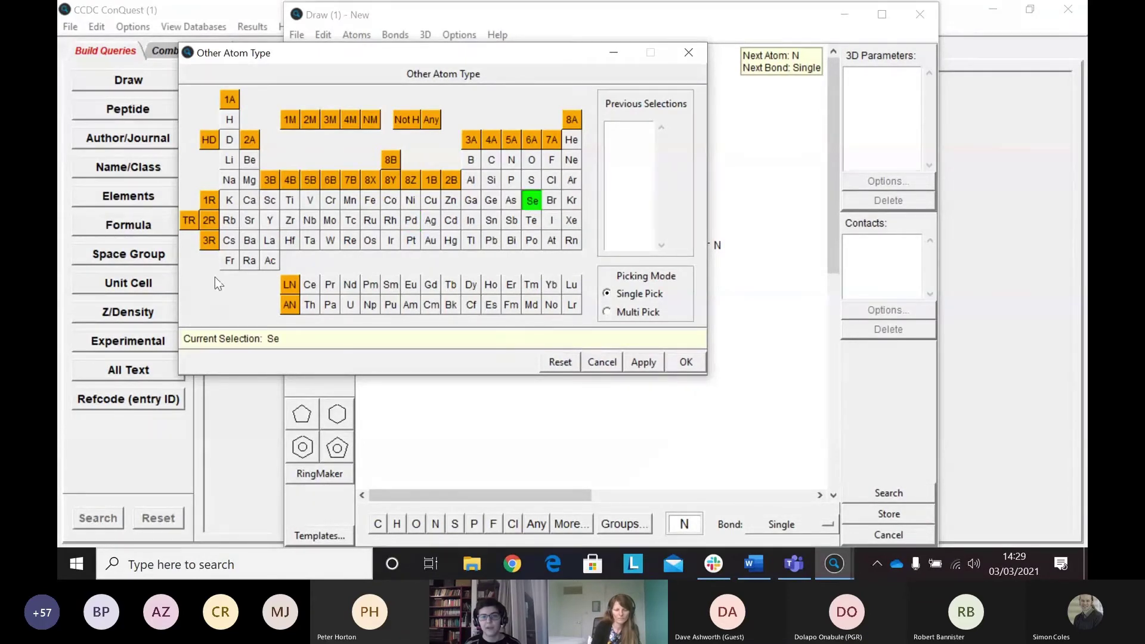
pyautogui.click(371, 222)
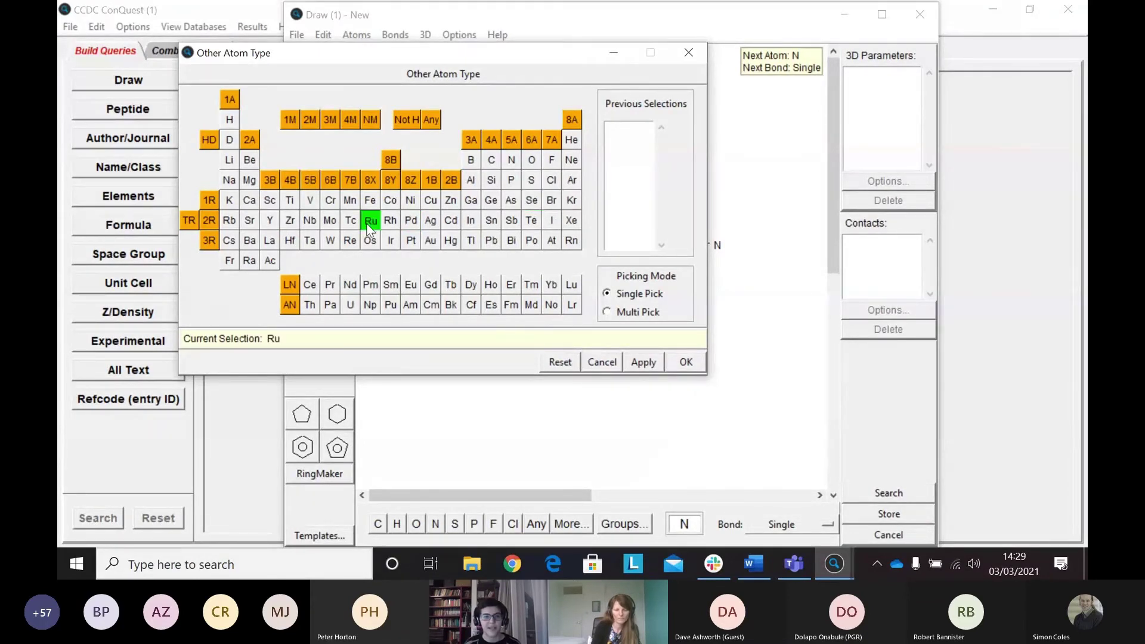
pyautogui.click(553, 148)
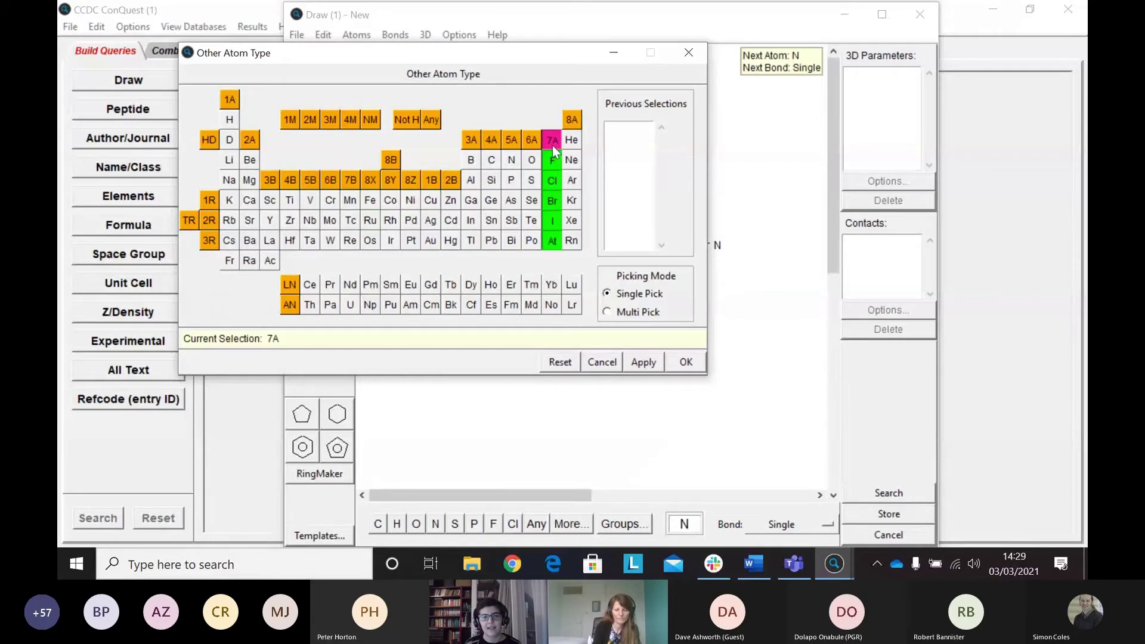
pyautogui.click(351, 122)
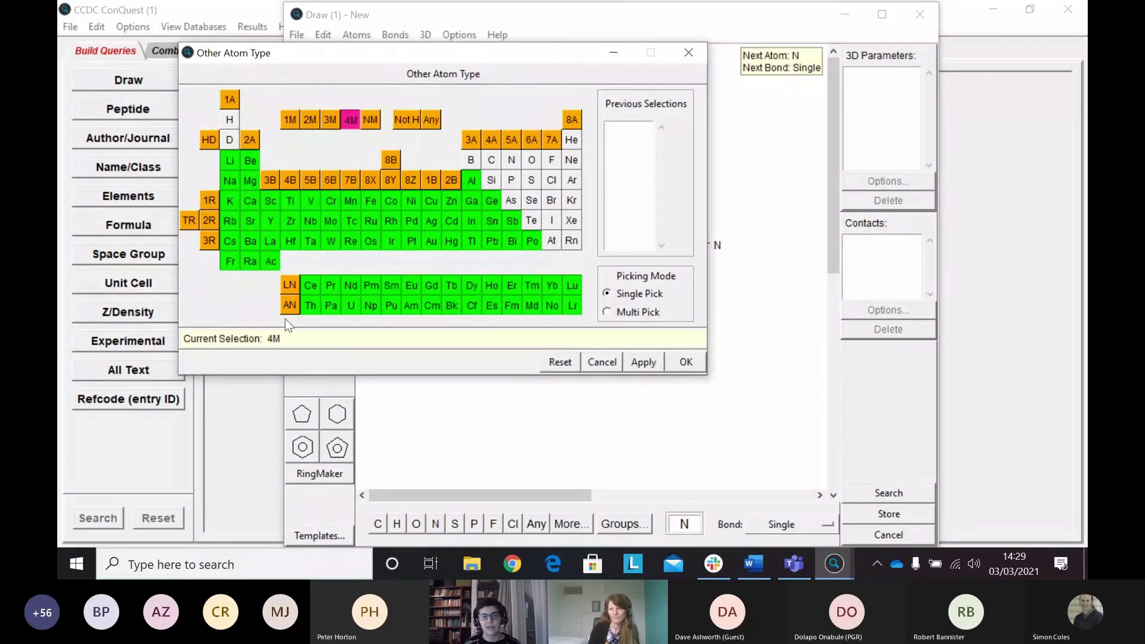
# Define a variable atom type that allows Br or I and bond it to the lower branch carbon.
pyautogui.click(552, 201)
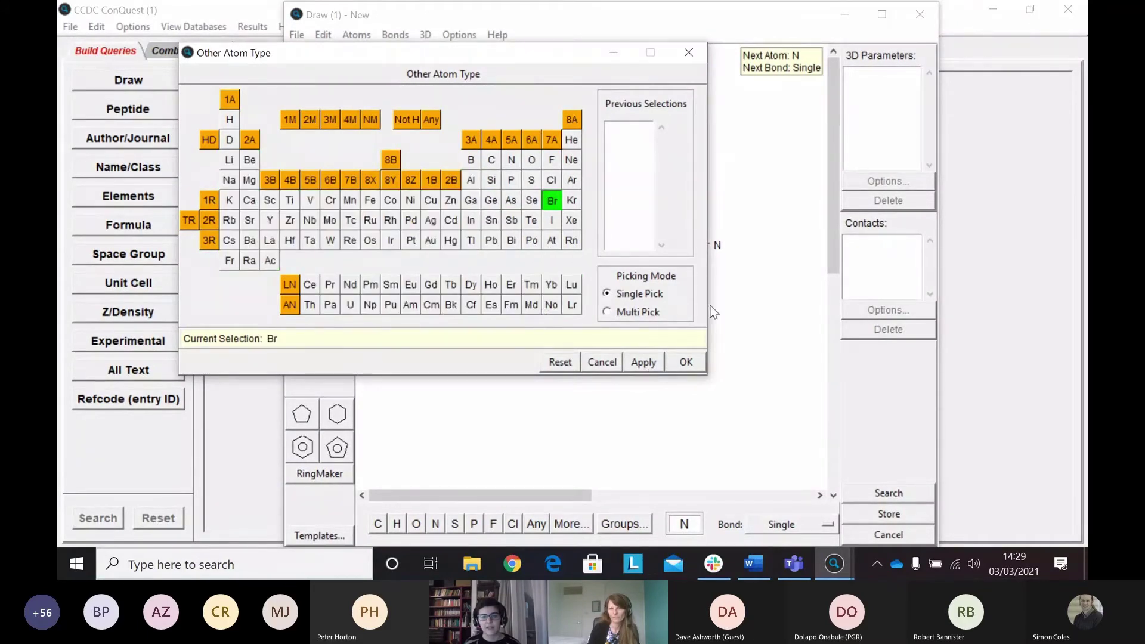
pyautogui.click(623, 310)
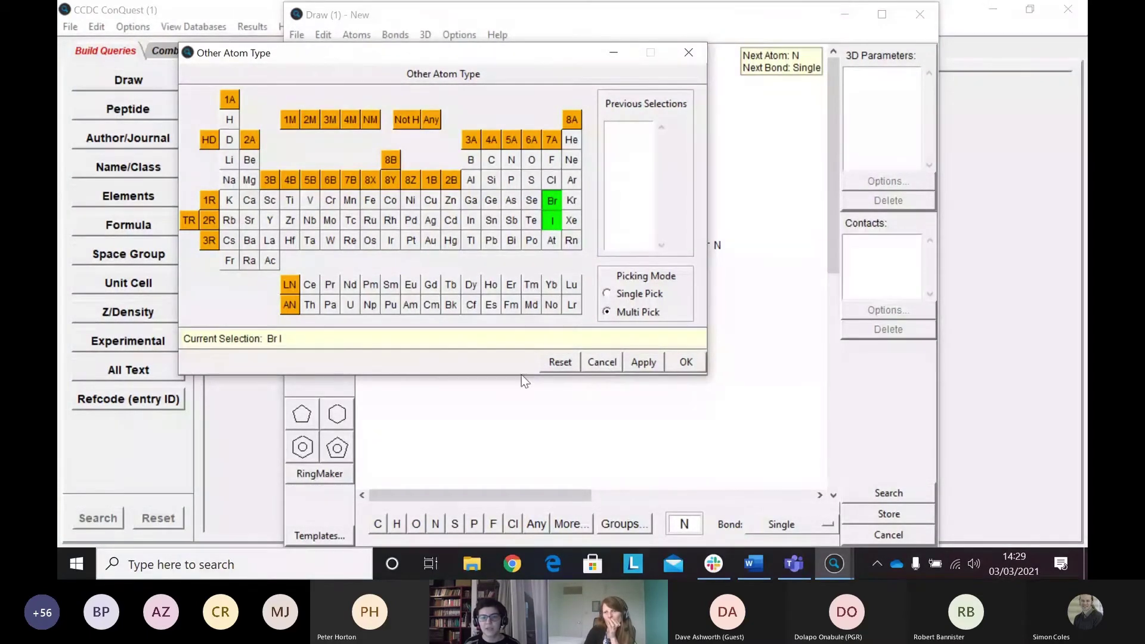
pyautogui.click(685, 362)
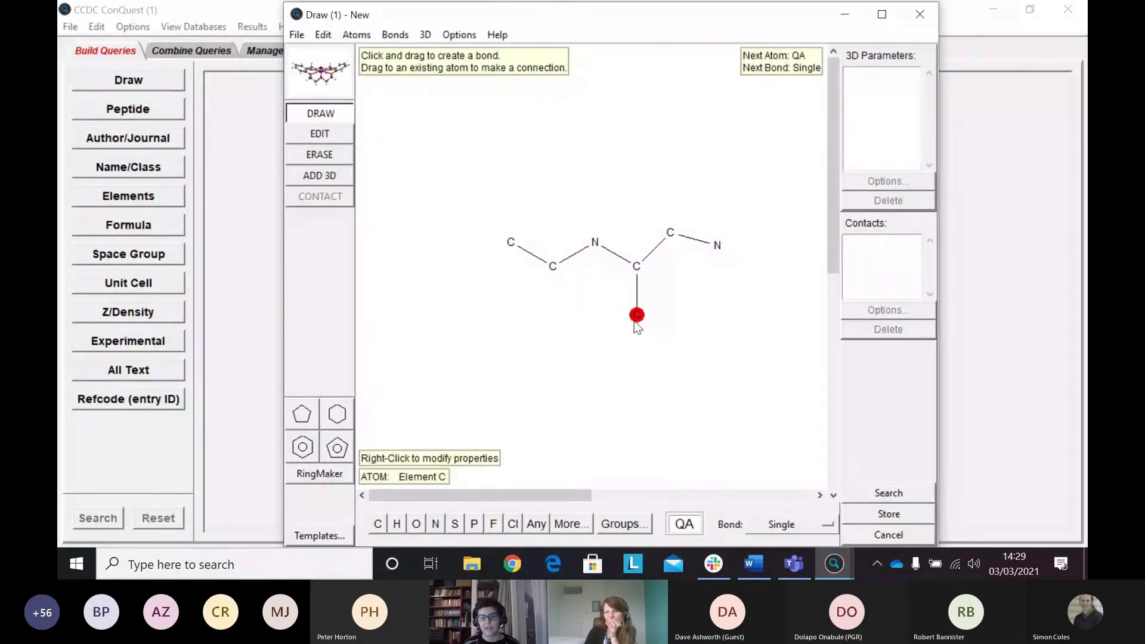
pyautogui.moveTo(636, 316); pyautogui.dragTo(701, 370)
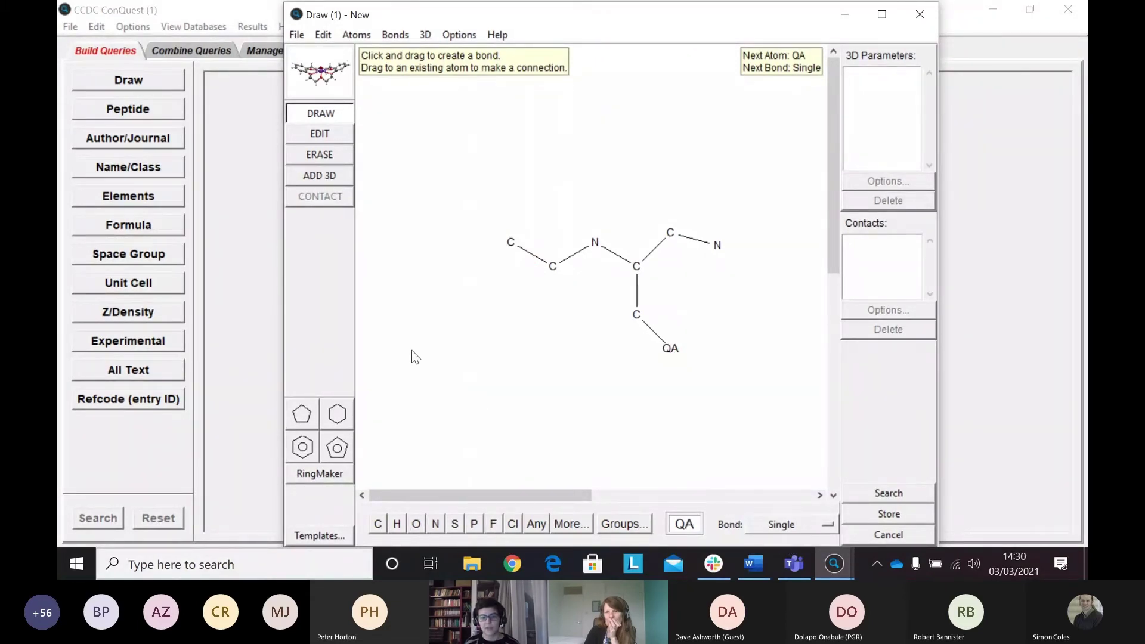
# Change the terminal carbon–carbon bond of the chain to double and set Double as the type for new bonds.
pyautogui.rightClick(533, 257)
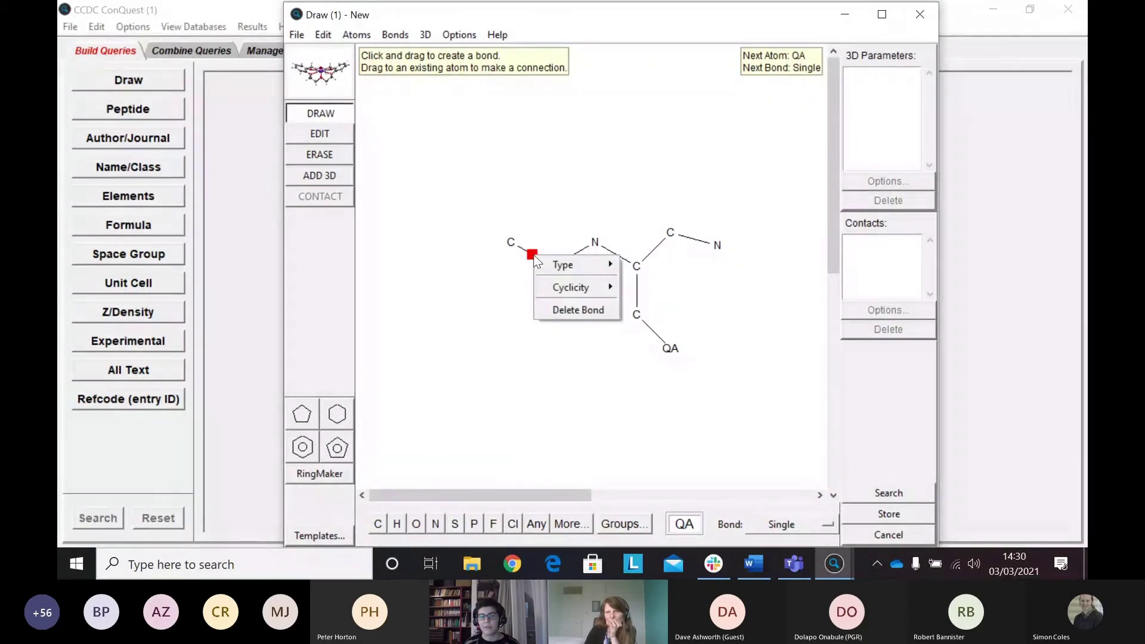
pyautogui.moveTo(552, 261)
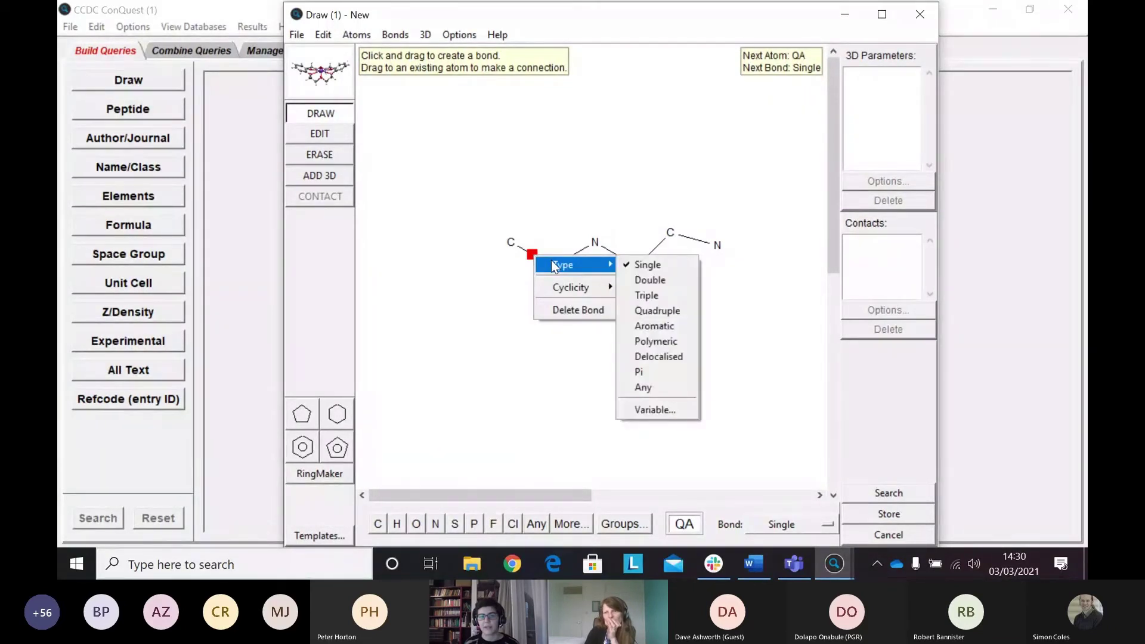
pyautogui.click(680, 281)
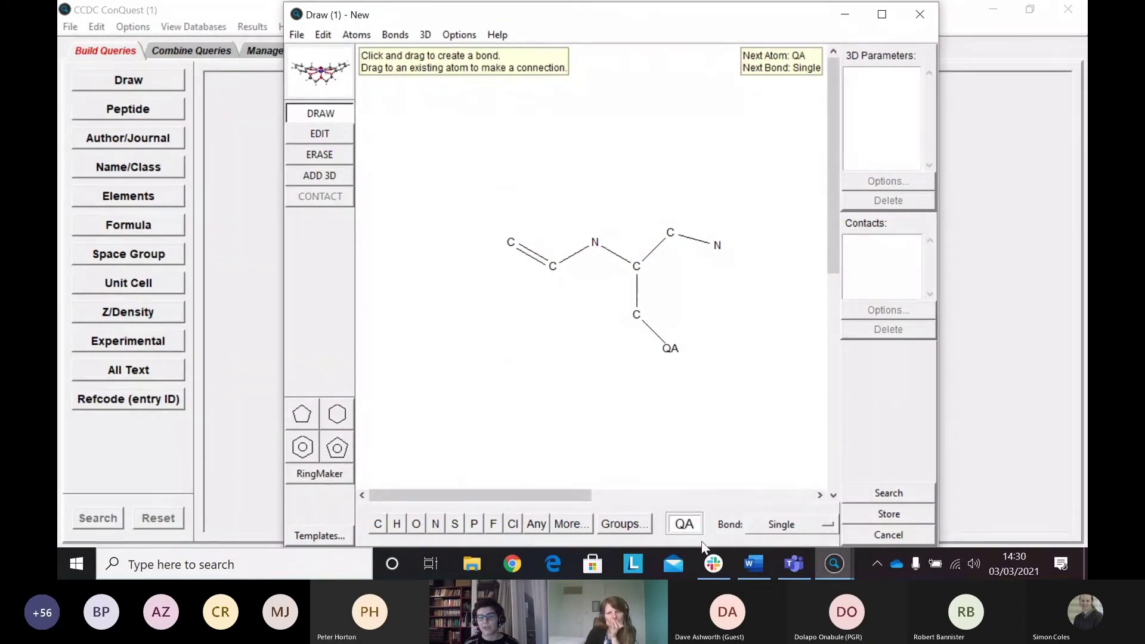
pyautogui.click(785, 525)
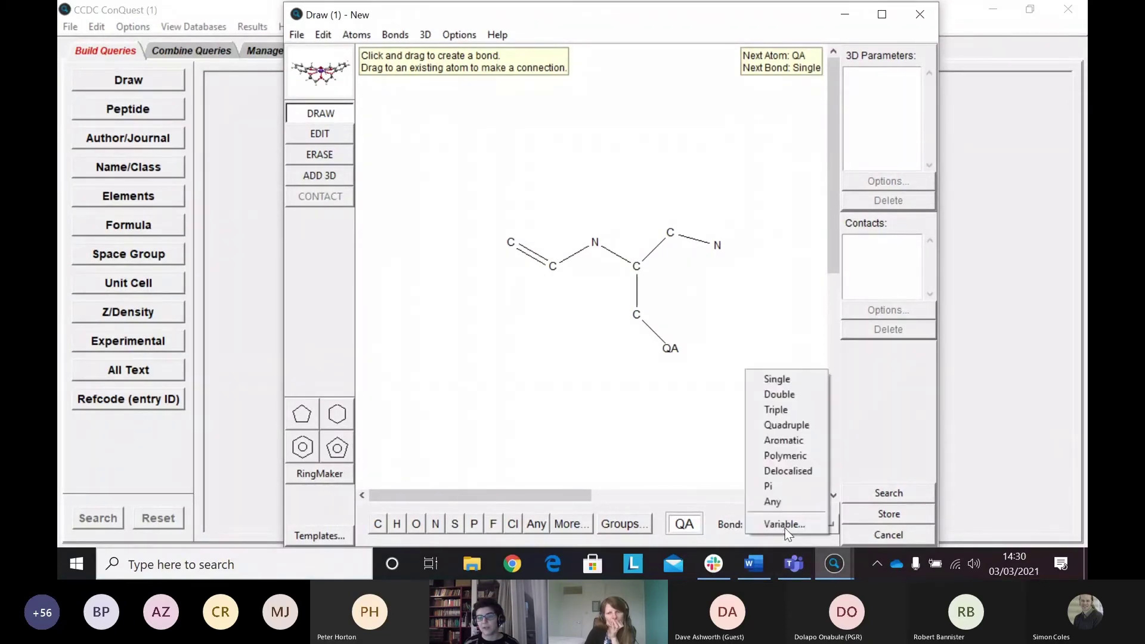
pyautogui.click(780, 394)
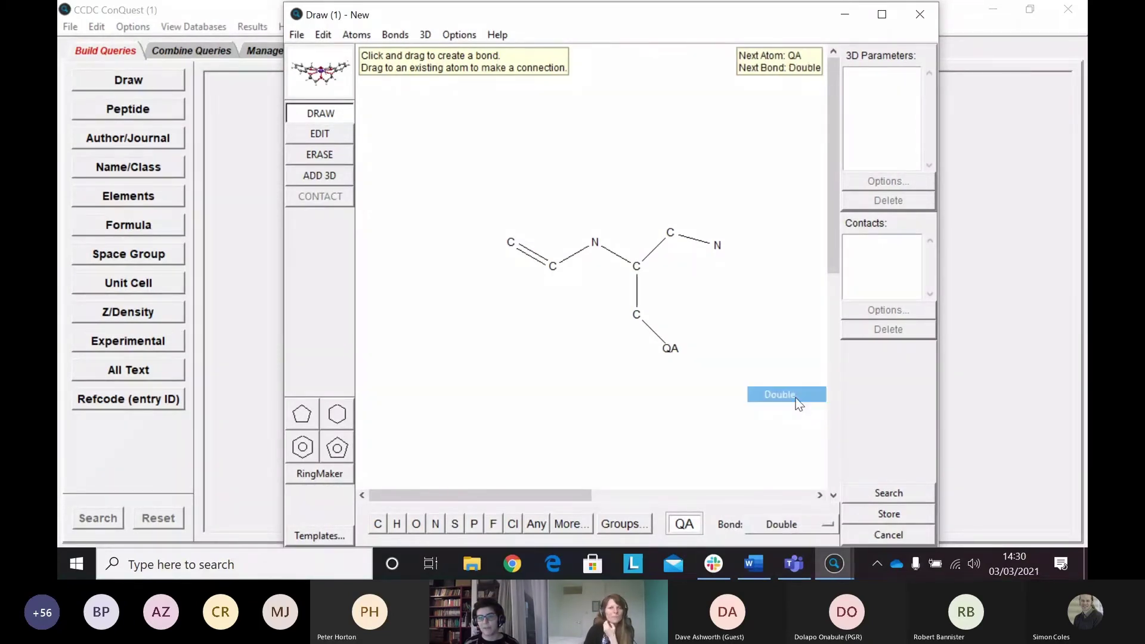
# Change the upper branch's carbon–carbon bond to double and attach a double-bonded QA atom to the terminal nitrogen.
pyautogui.click(656, 246)
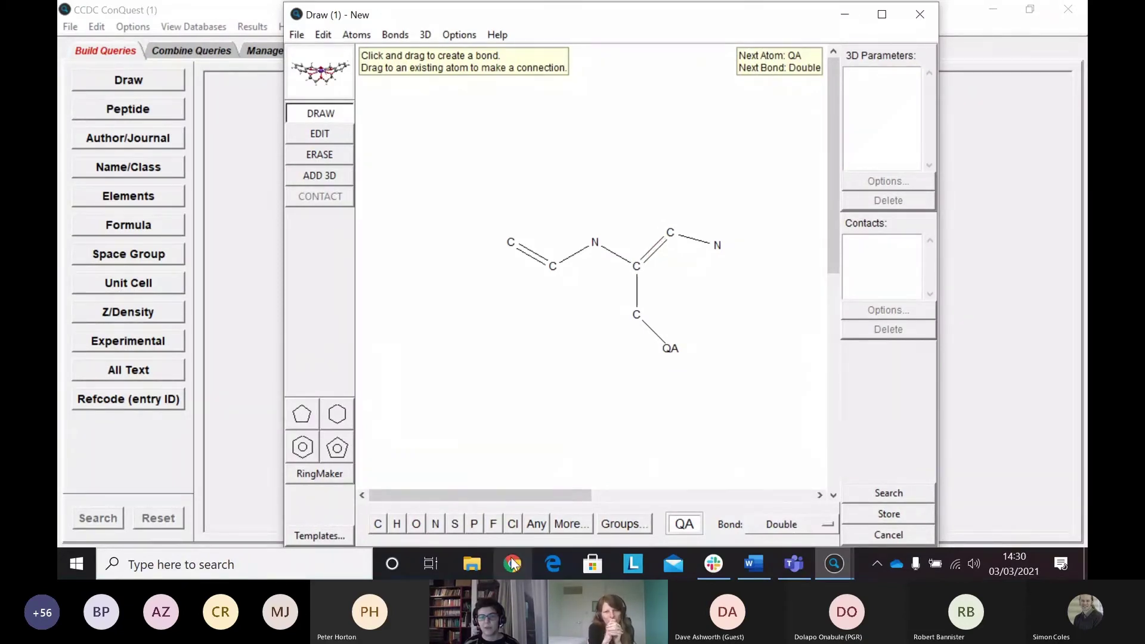
pyautogui.moveTo(714, 249); pyautogui.dragTo(770, 276)
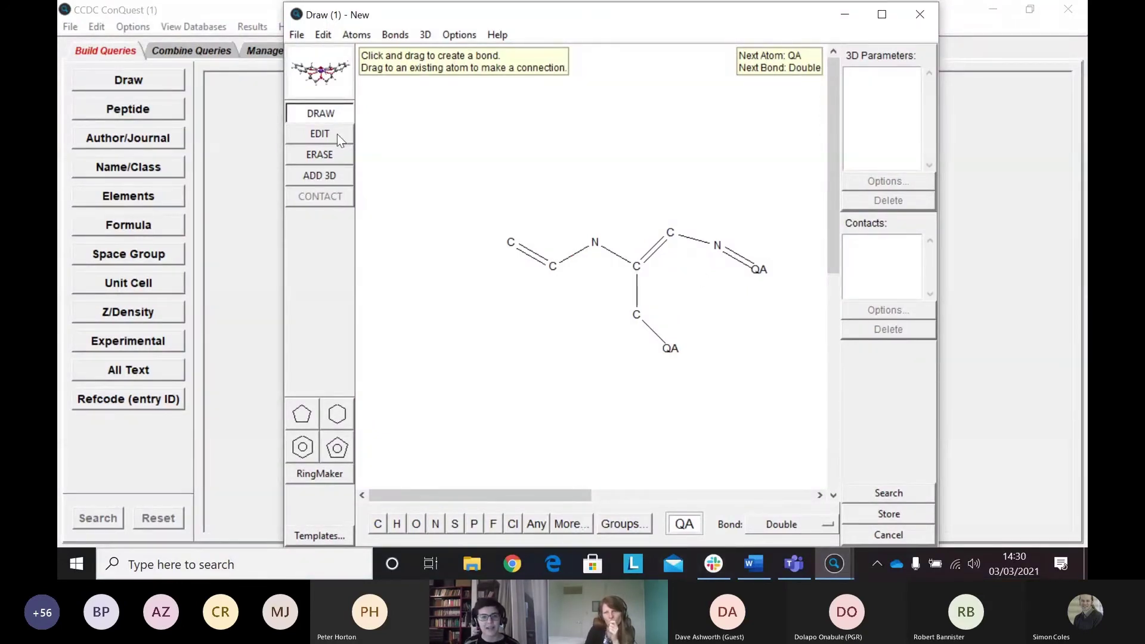
# Erase the chain's terminal carbon–carbon double bond, its two carbon atoms and the central branching carbon.
pyautogui.click(327, 155)
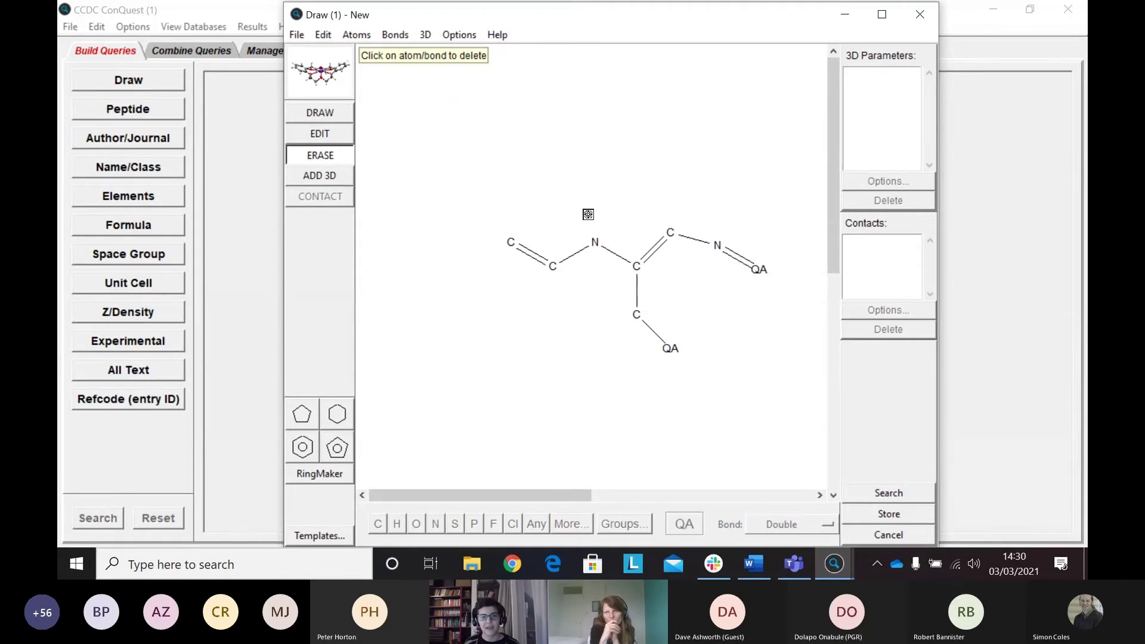
pyautogui.click(533, 253)
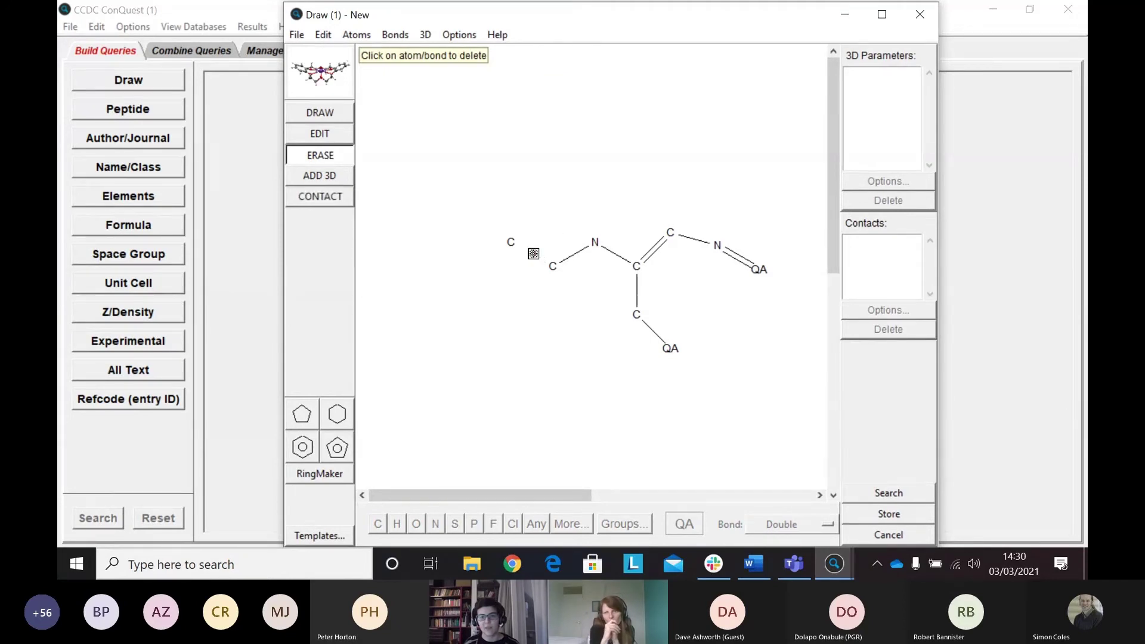
pyautogui.click(511, 242)
pyautogui.click(553, 269)
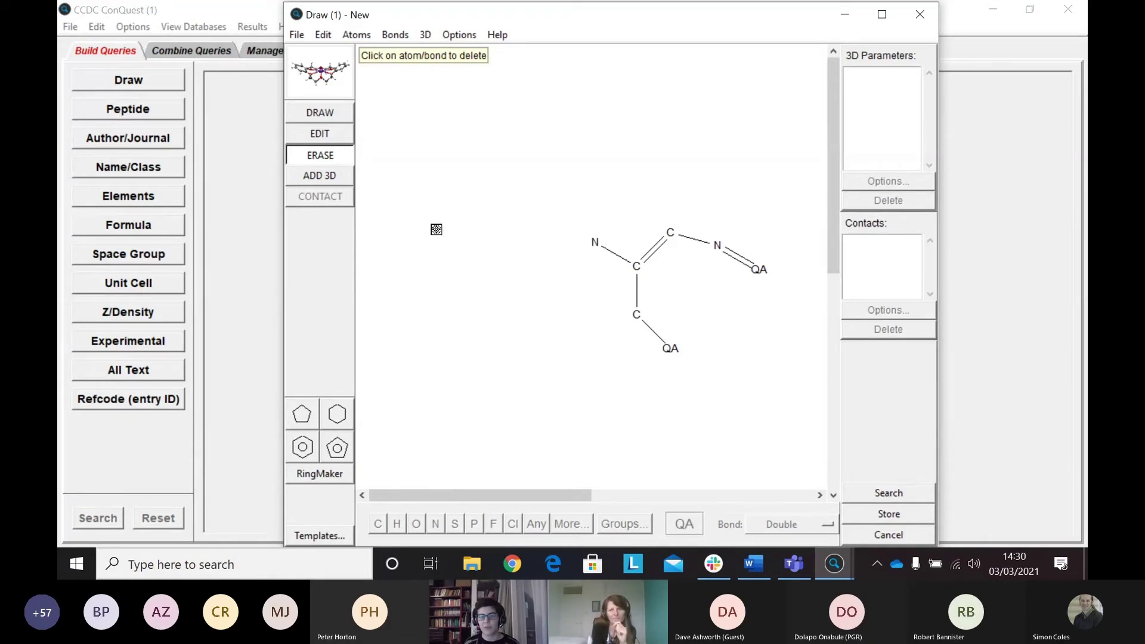
pyautogui.click(637, 266)
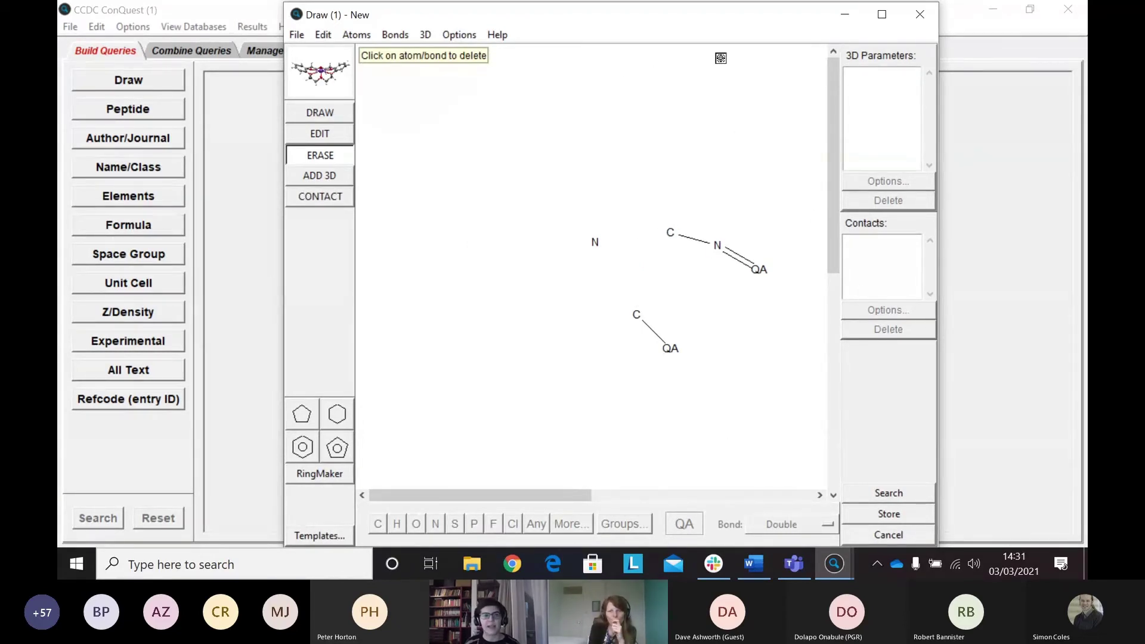
# Clear the whole drawing and place an aromatic six-membered carbon ring on the empty canvas.
pyautogui.click(322, 36)
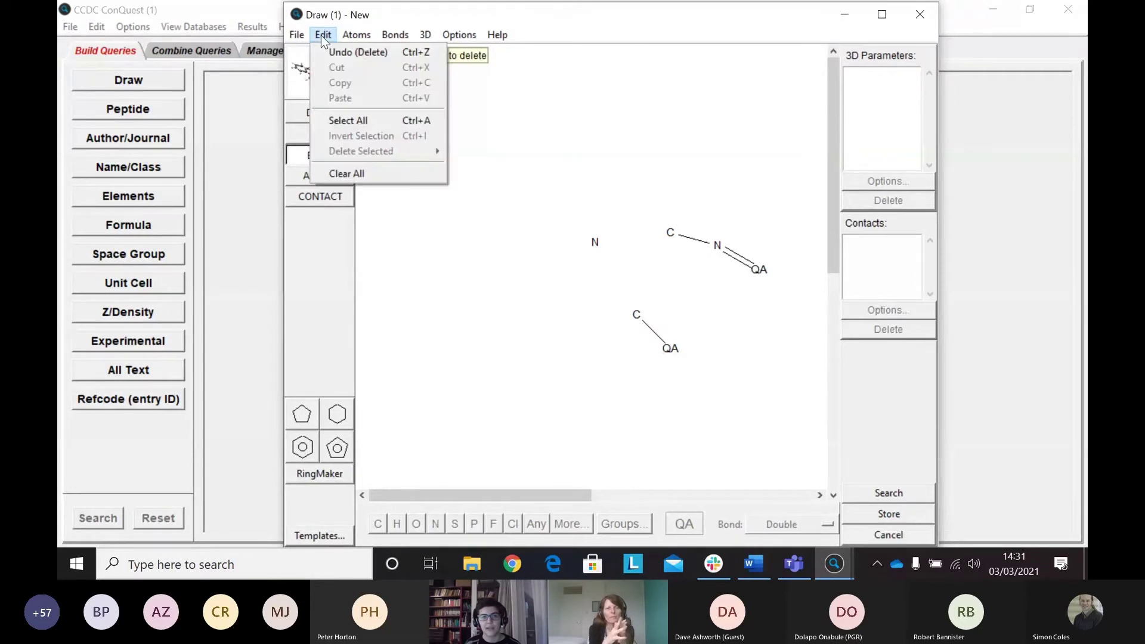
pyautogui.click(370, 171)
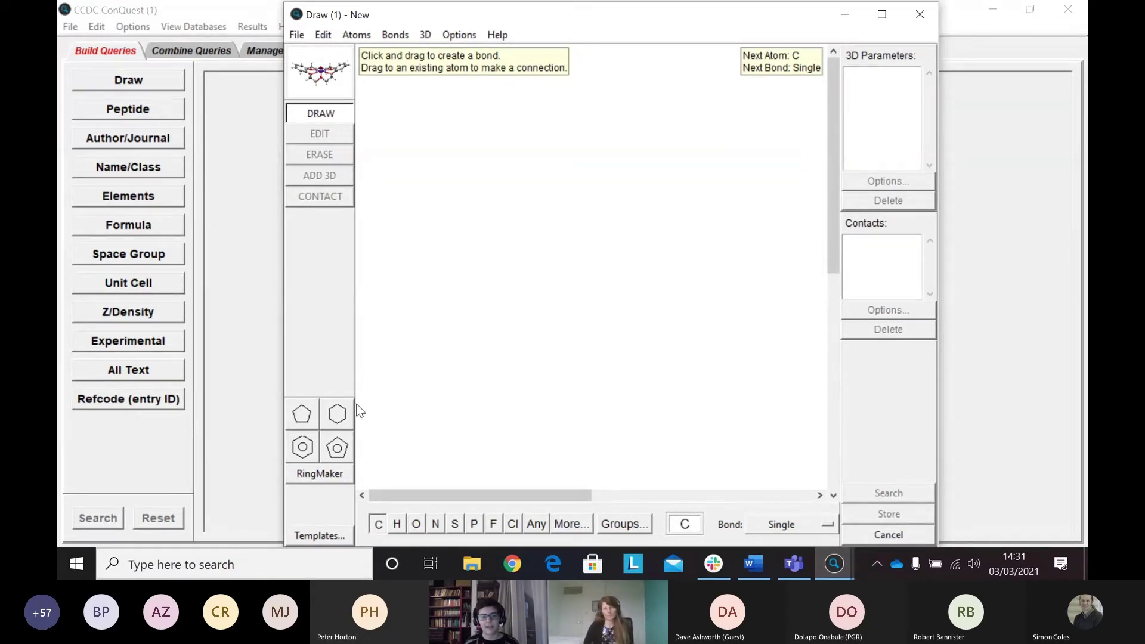
pyautogui.click(303, 449)
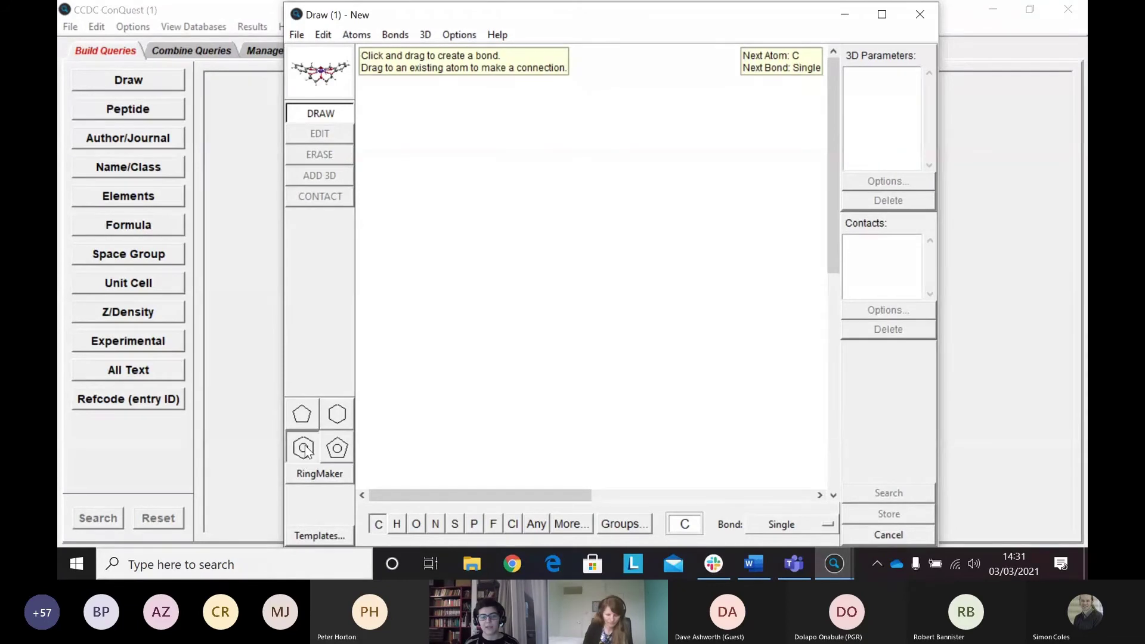
pyautogui.click(496, 237)
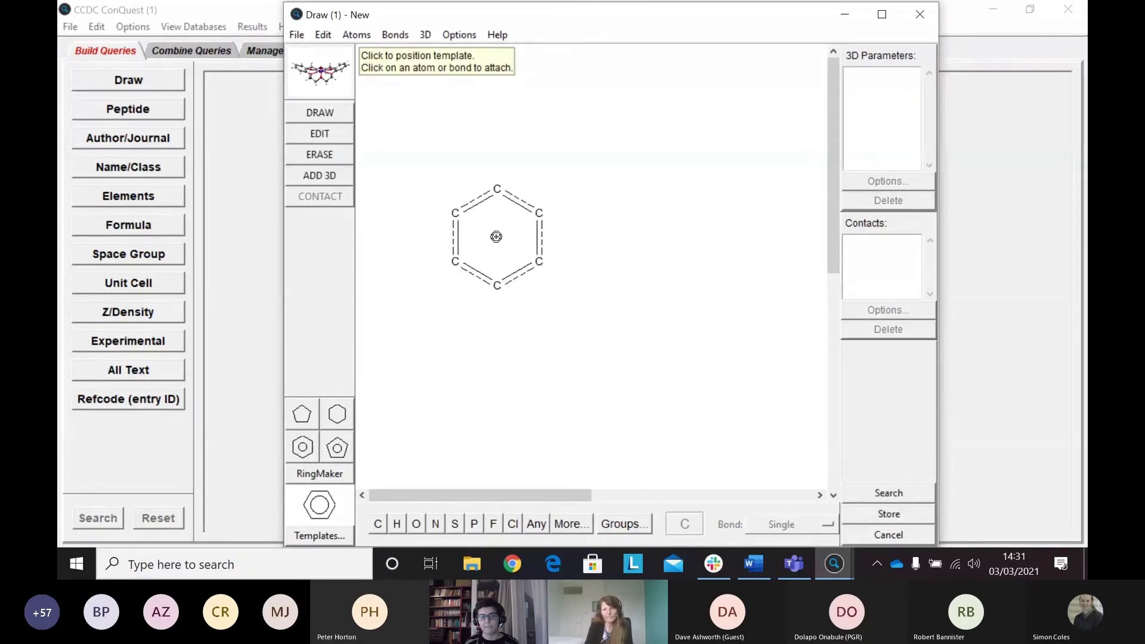
# Attach a nitrogen to the lower-right ring carbon and bond an oxygen to that nitrogen with single bonds.
pyautogui.click(436, 524)
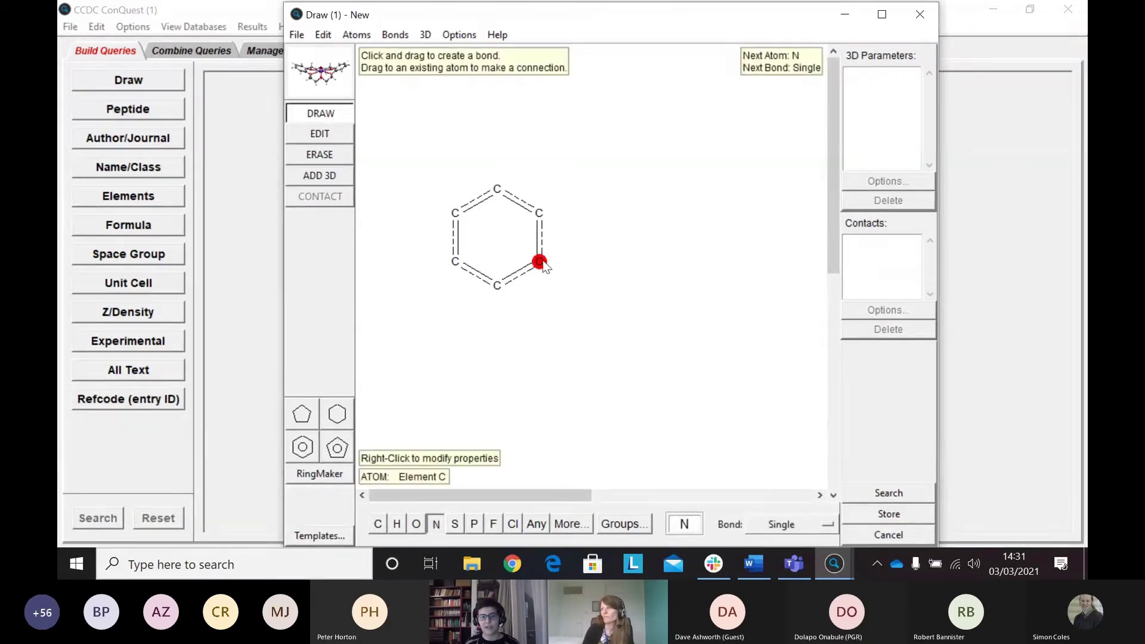
pyautogui.moveTo(540, 262); pyautogui.dragTo(588, 292)
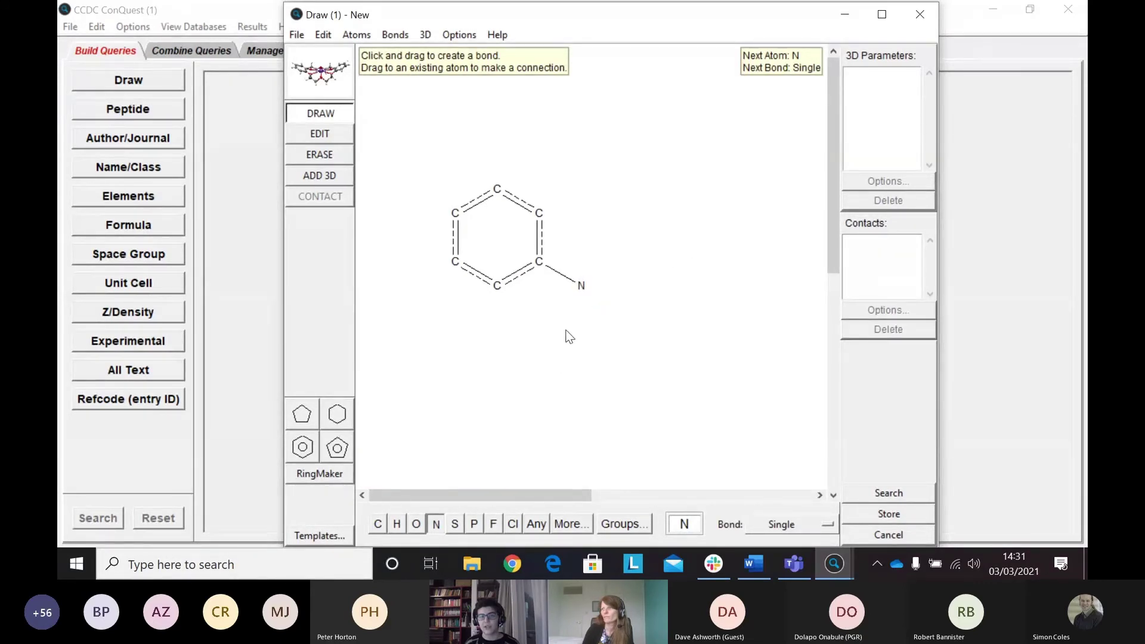
pyautogui.click(416, 524)
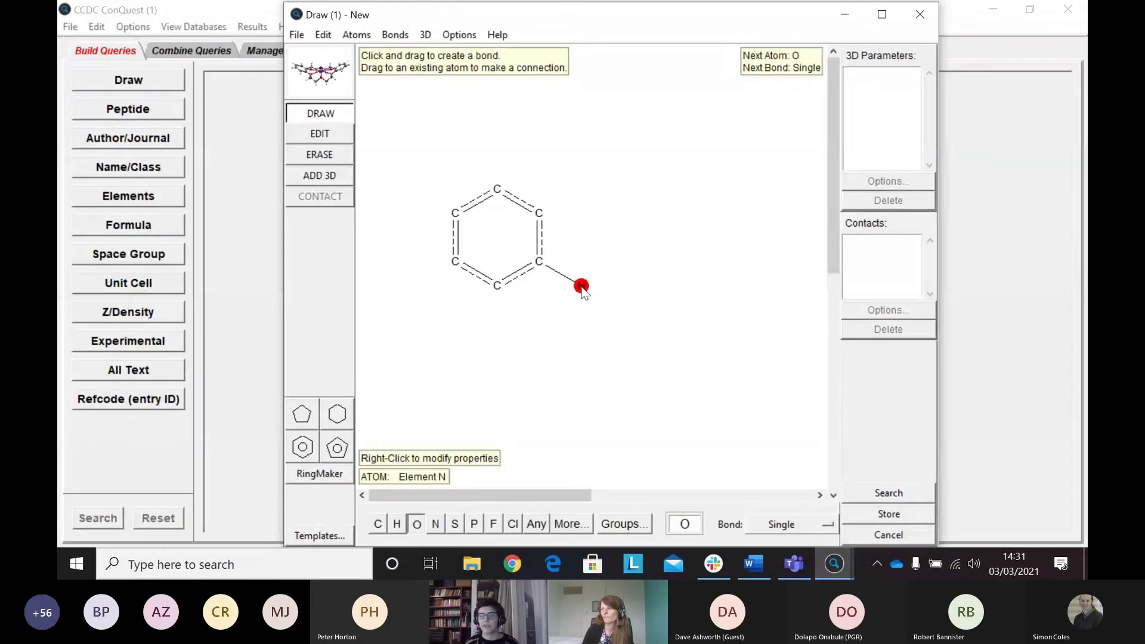
pyautogui.moveTo(581, 289); pyautogui.dragTo(661, 268)
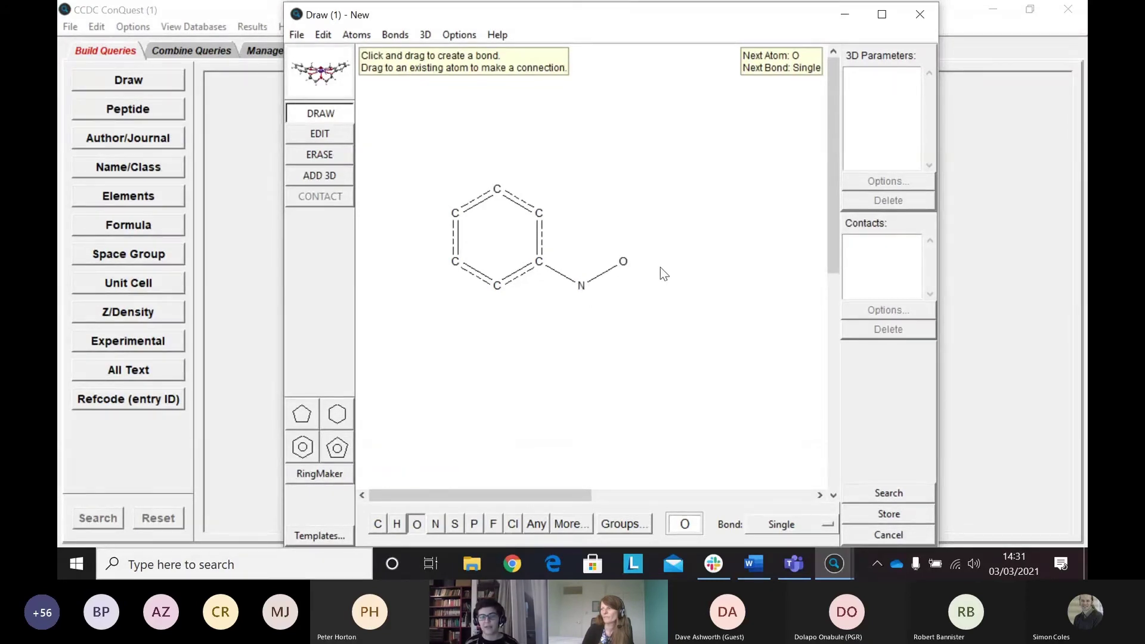
# Complete the nitro group by making the N–O bond double and adding a second, double-bonded oxygen below the nitrogen.
pyautogui.rightClick(603, 273)
pyautogui.moveTo(638, 281)
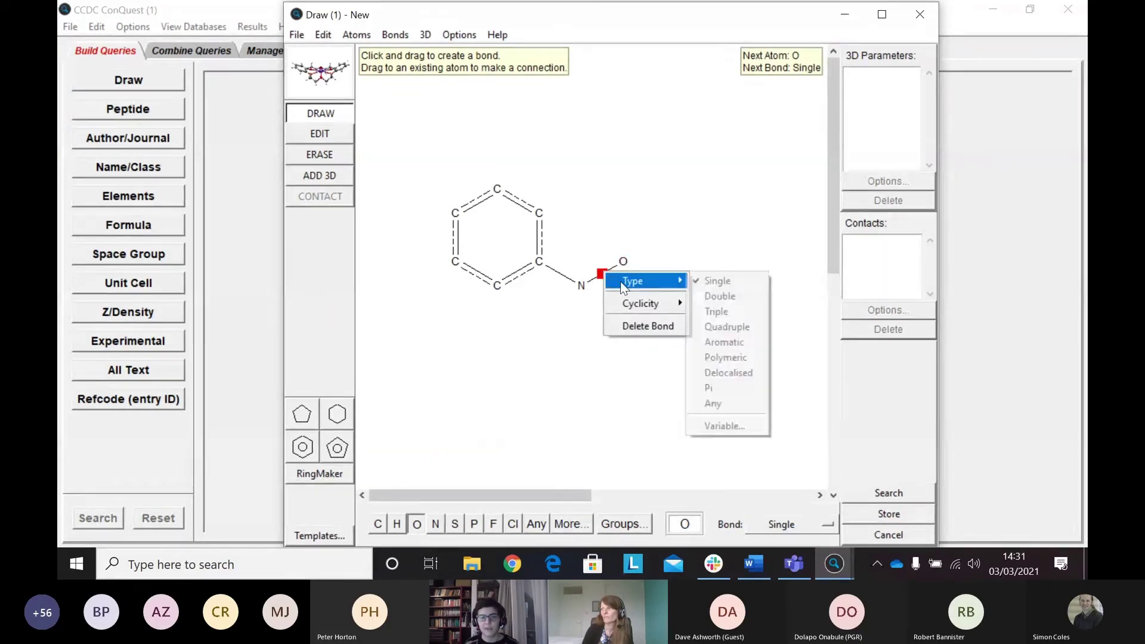
pyautogui.click(728, 296)
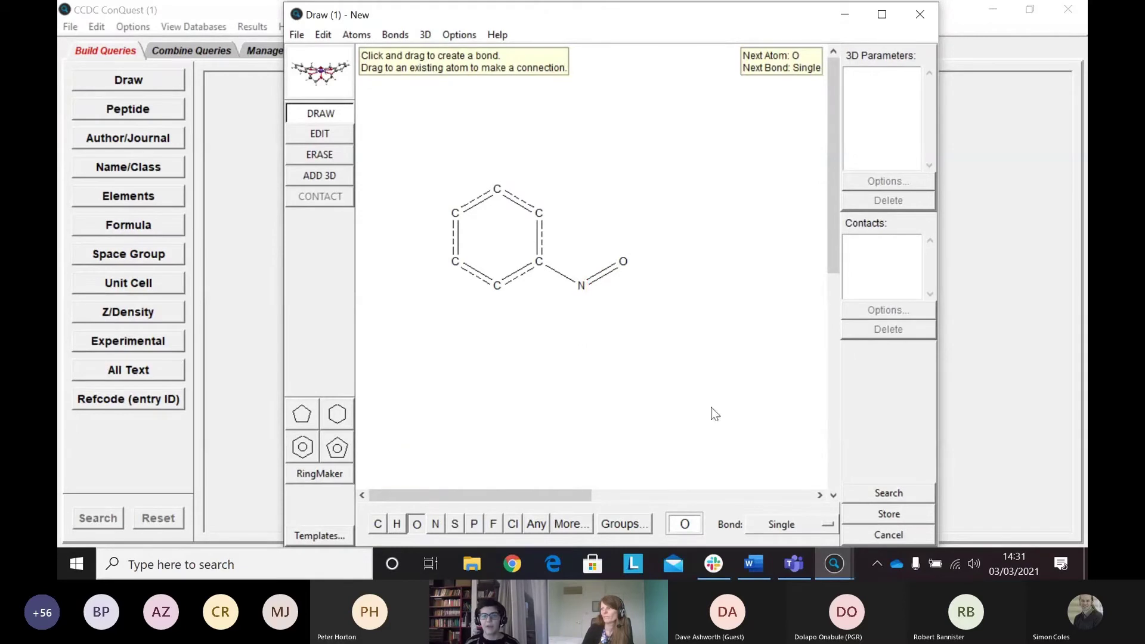
pyautogui.click(798, 532)
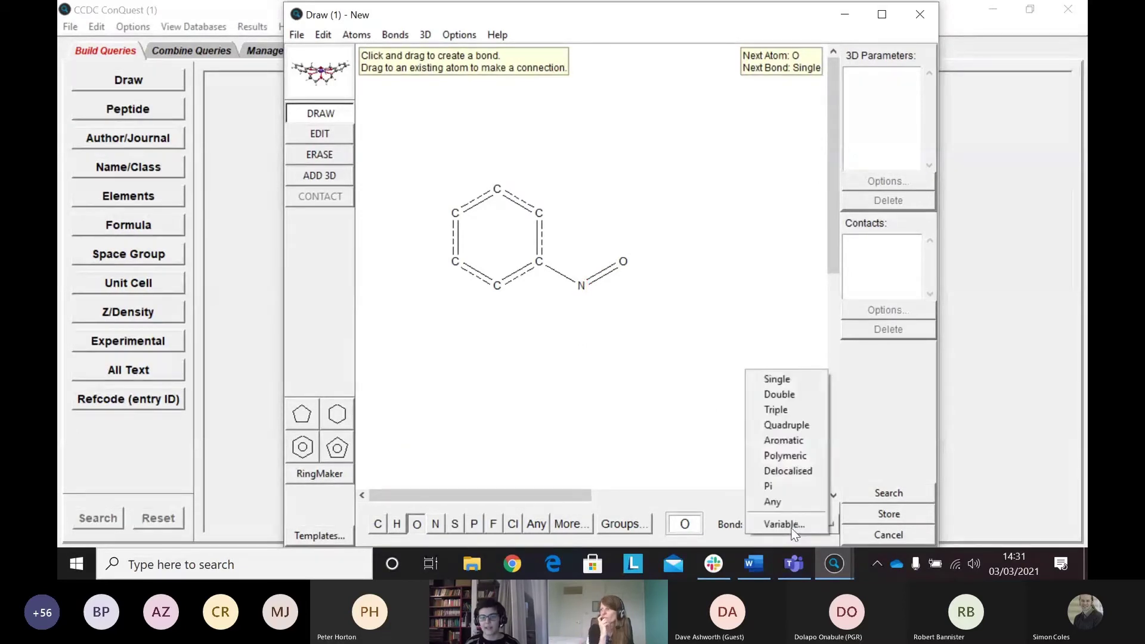
pyautogui.click(789, 402)
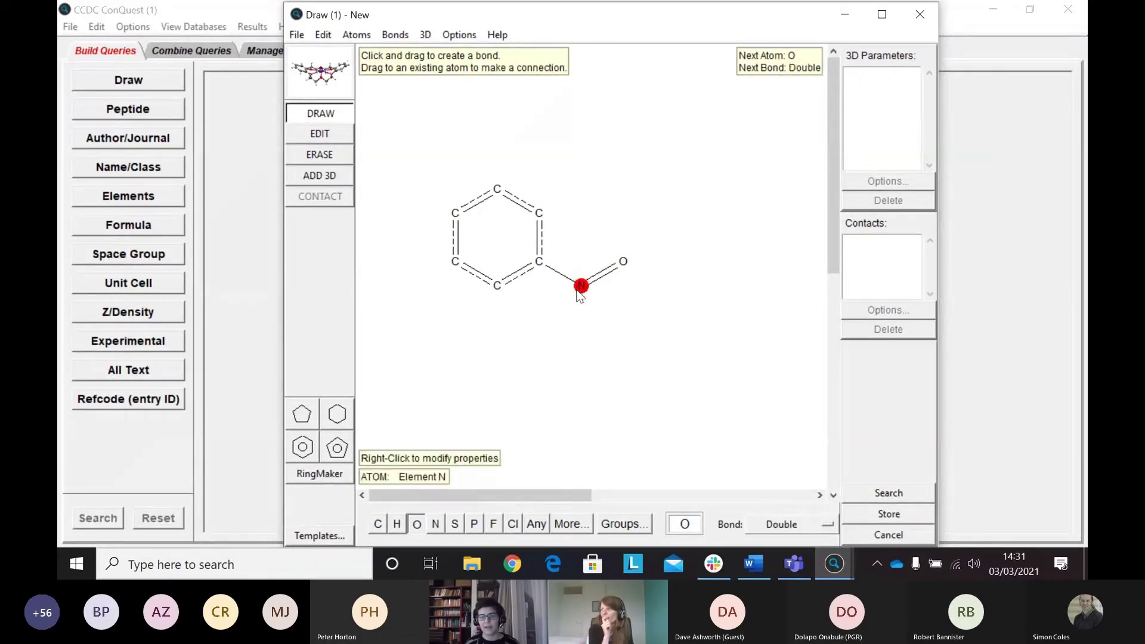
pyautogui.moveTo(581, 286); pyautogui.dragTo(575, 343)
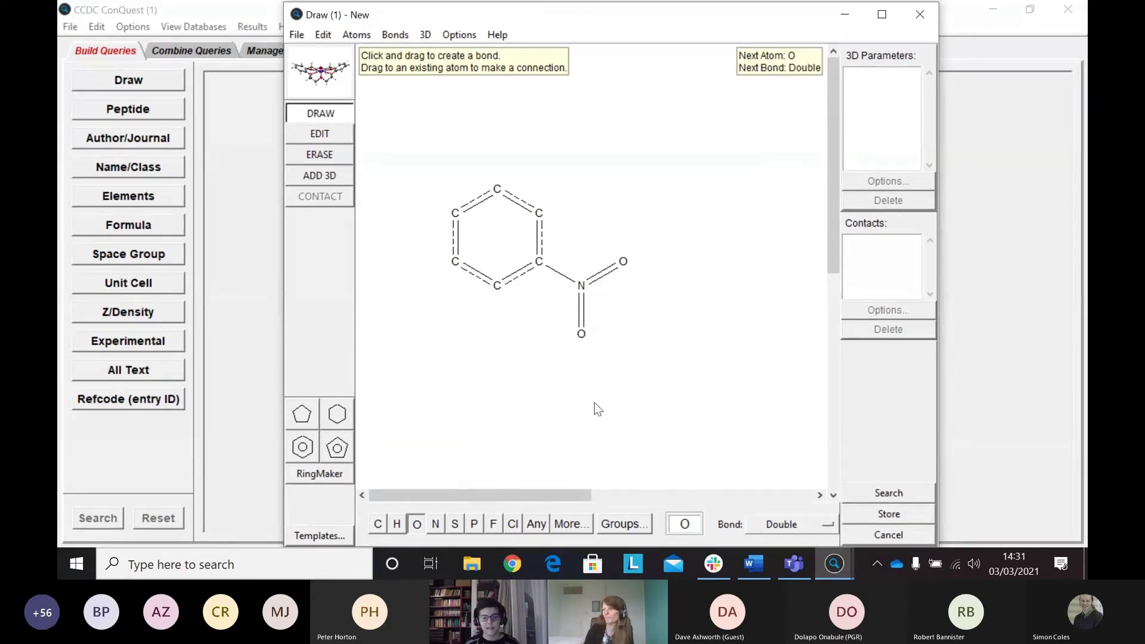
# Attach a chlorine atom with a single bond to the topmost ring carbon, meta to the nitro group.
pyautogui.click(513, 524)
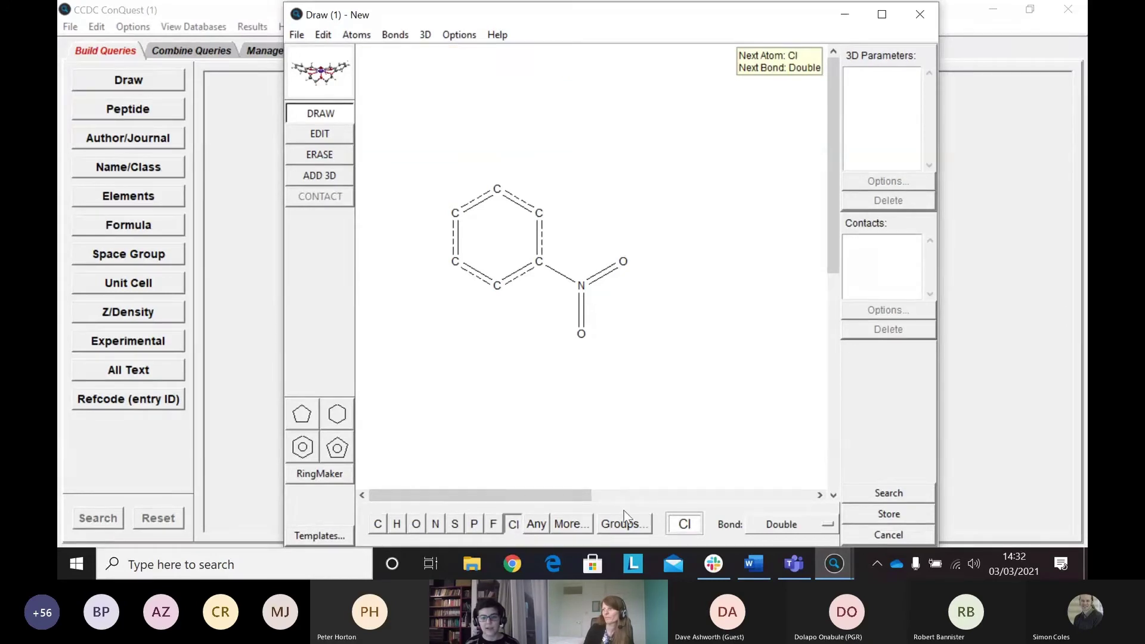
pyautogui.click(808, 526)
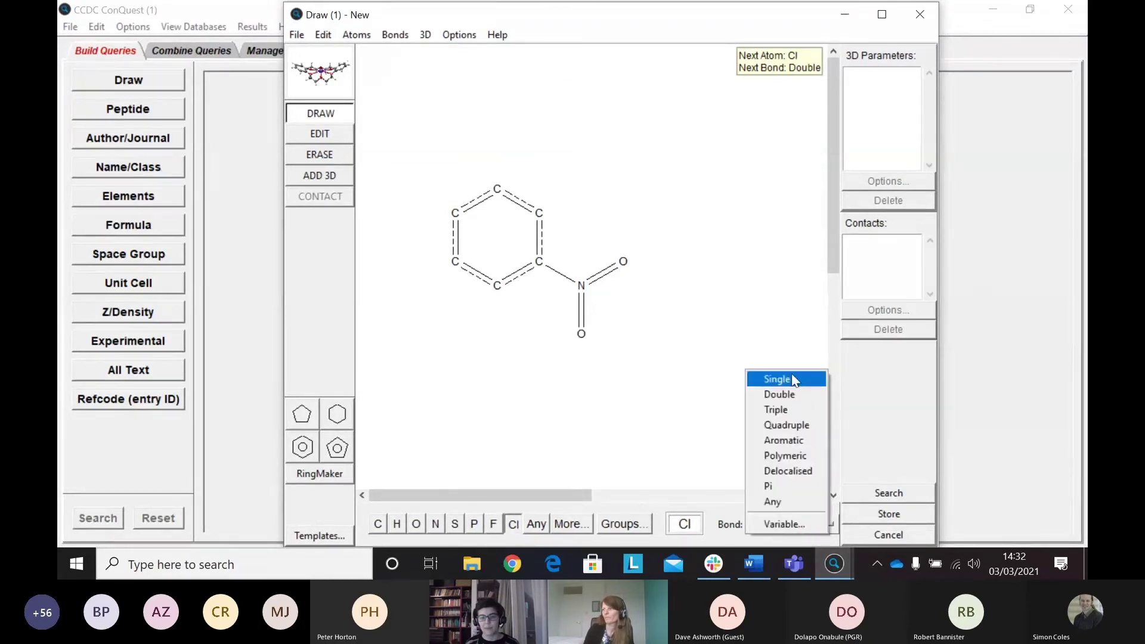
pyautogui.click(792, 379)
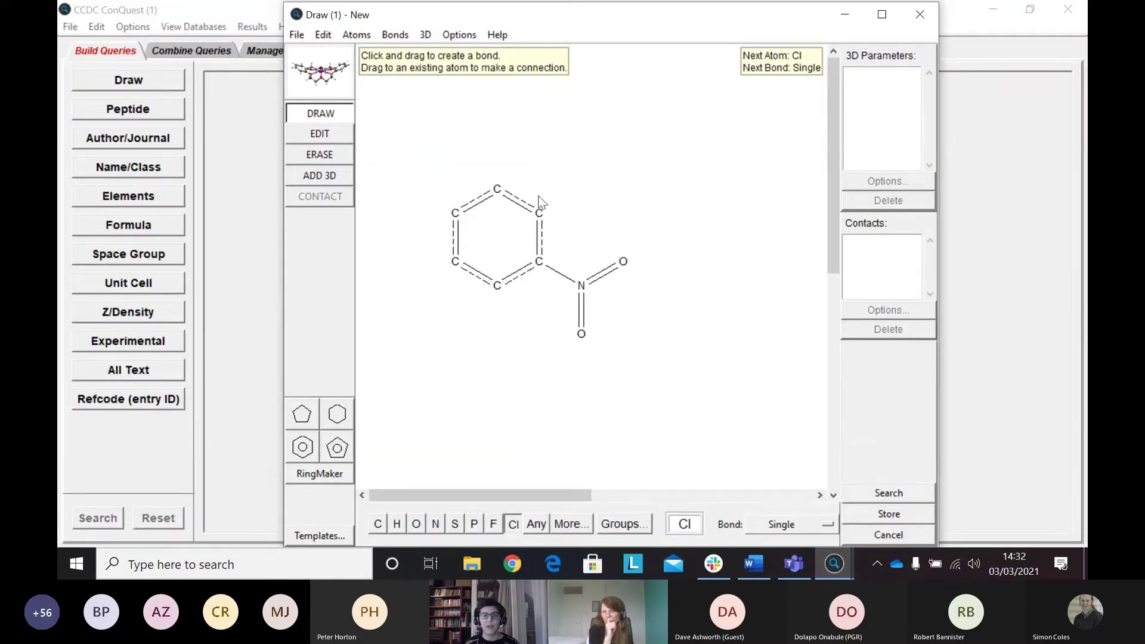
pyautogui.moveTo(497, 188); pyautogui.dragTo(497, 138)
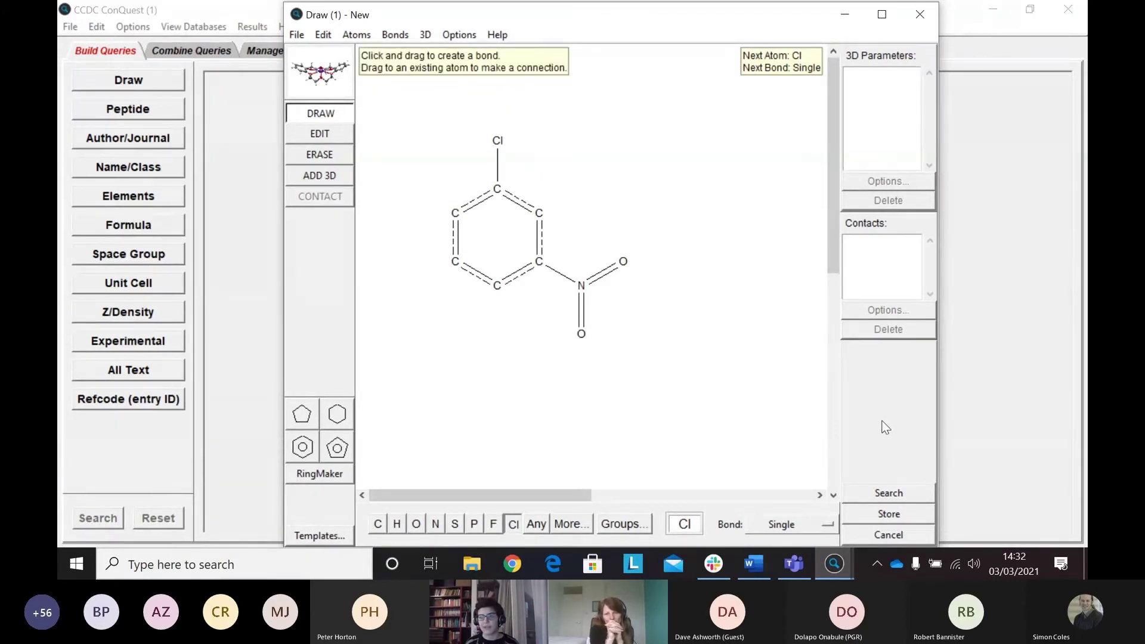
# Open the search setup for the drawn query and filter for 3D coordinates determined and only organics.
pyautogui.click(888, 493)
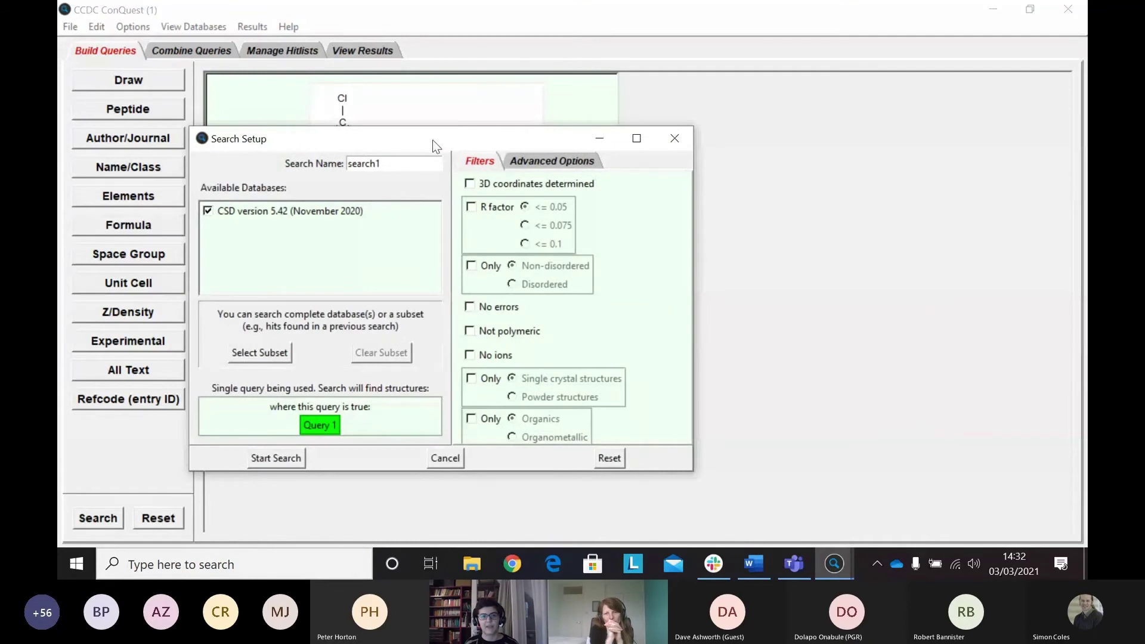
pyautogui.moveTo(432, 140); pyautogui.dragTo(542, 81)
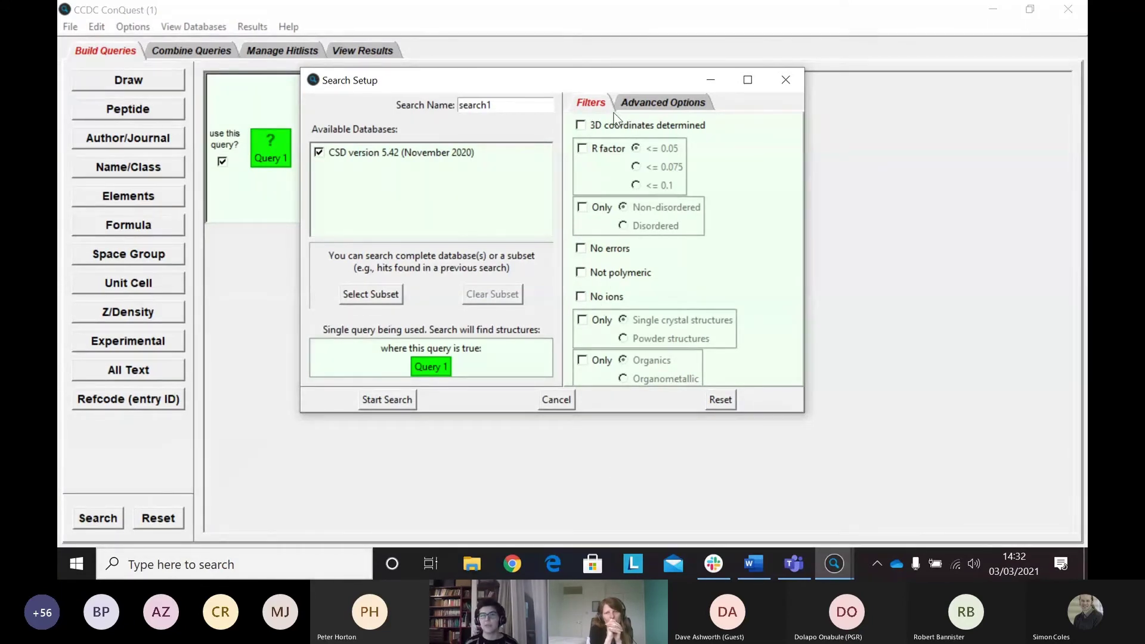
pyautogui.click(580, 126)
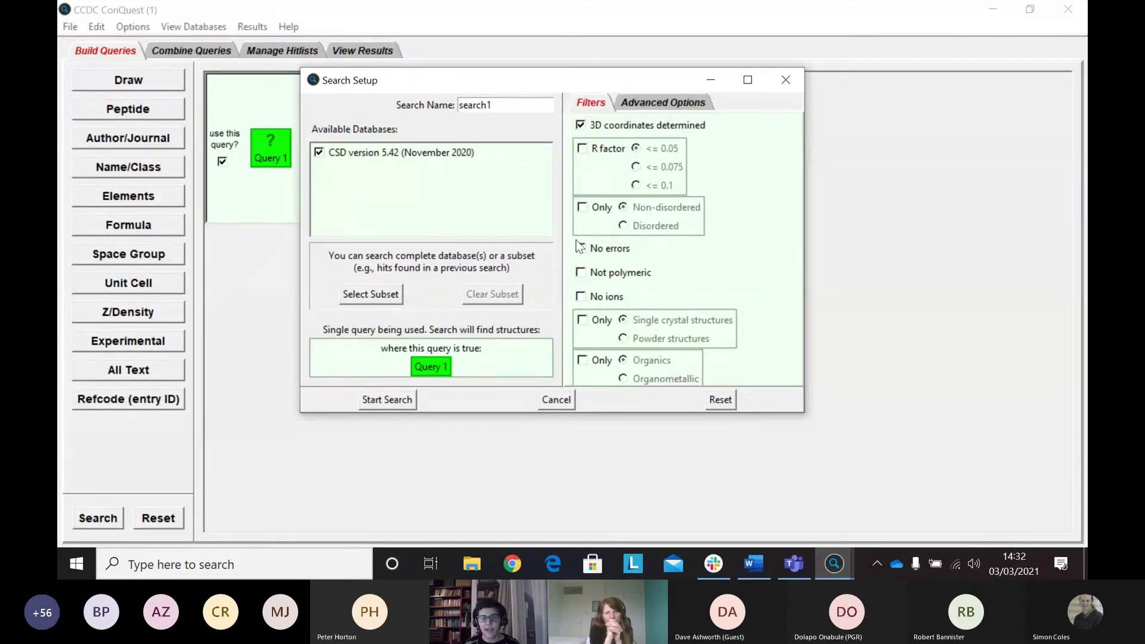
pyautogui.click(582, 361)
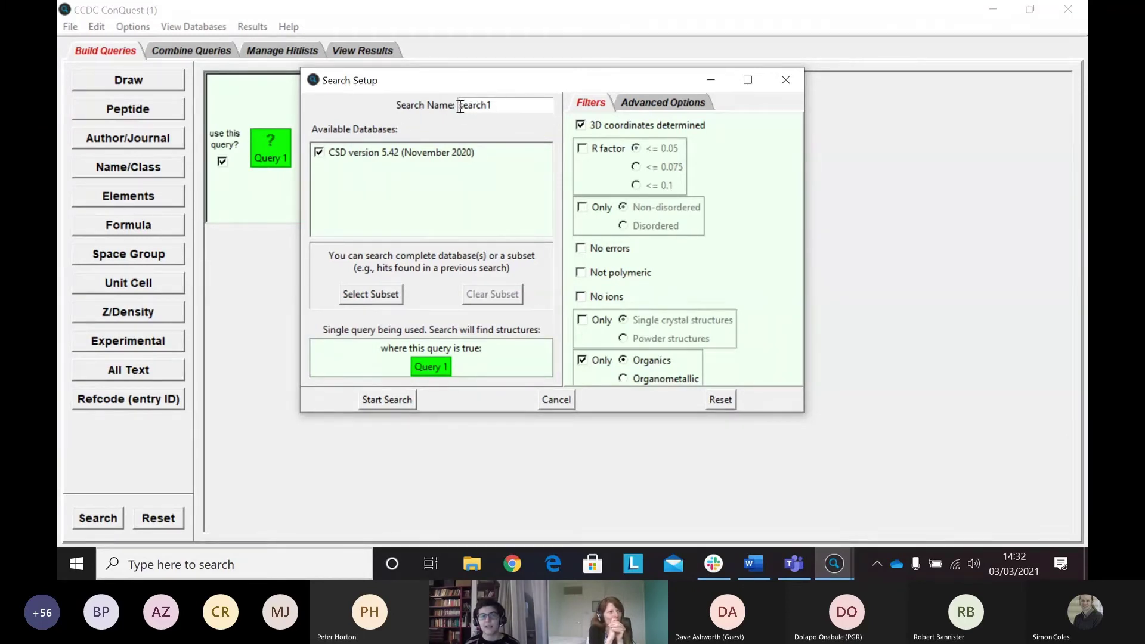
# Name the search "substructure A" and run it on CSD version 5.42 (November 2020).
pyautogui.doubleClick(504, 106)
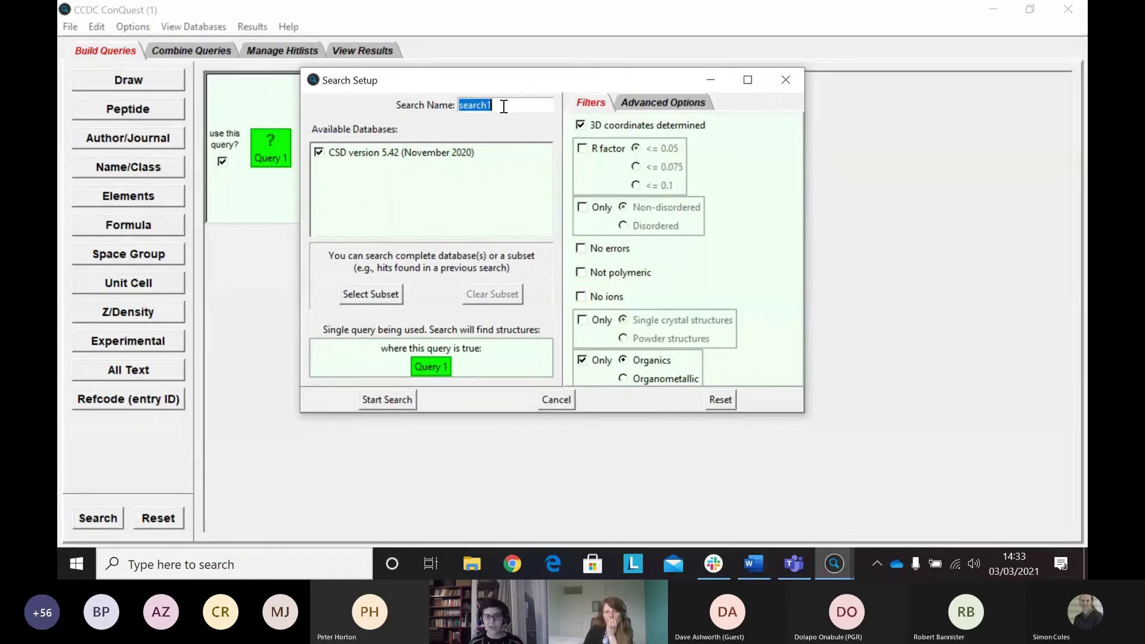
pyautogui.write('substr')
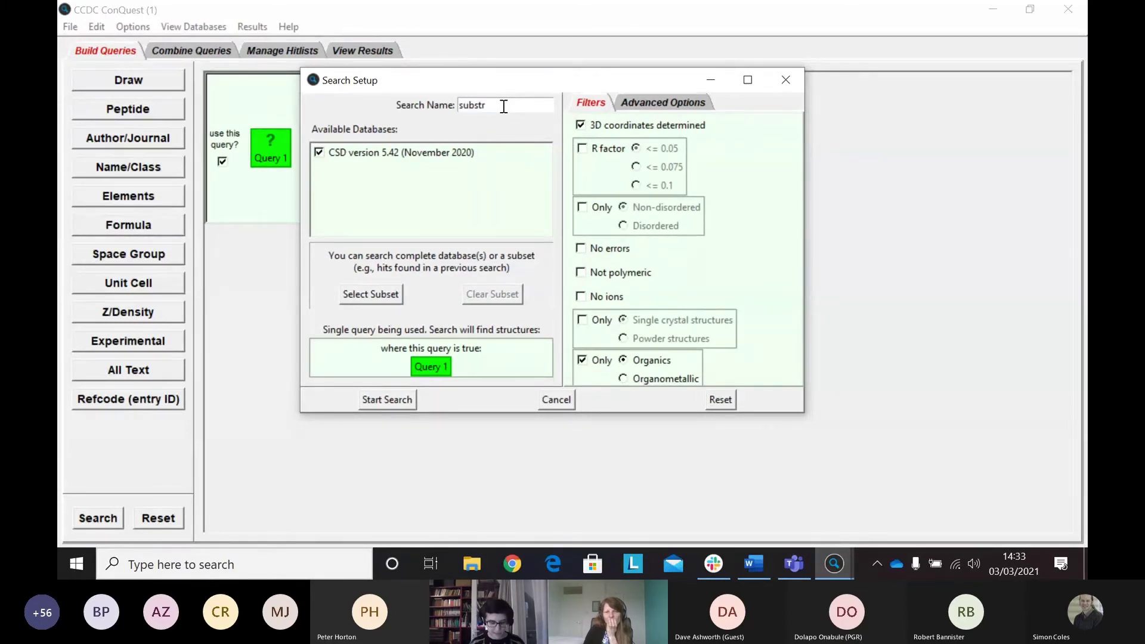
pyautogui.write('ucture')
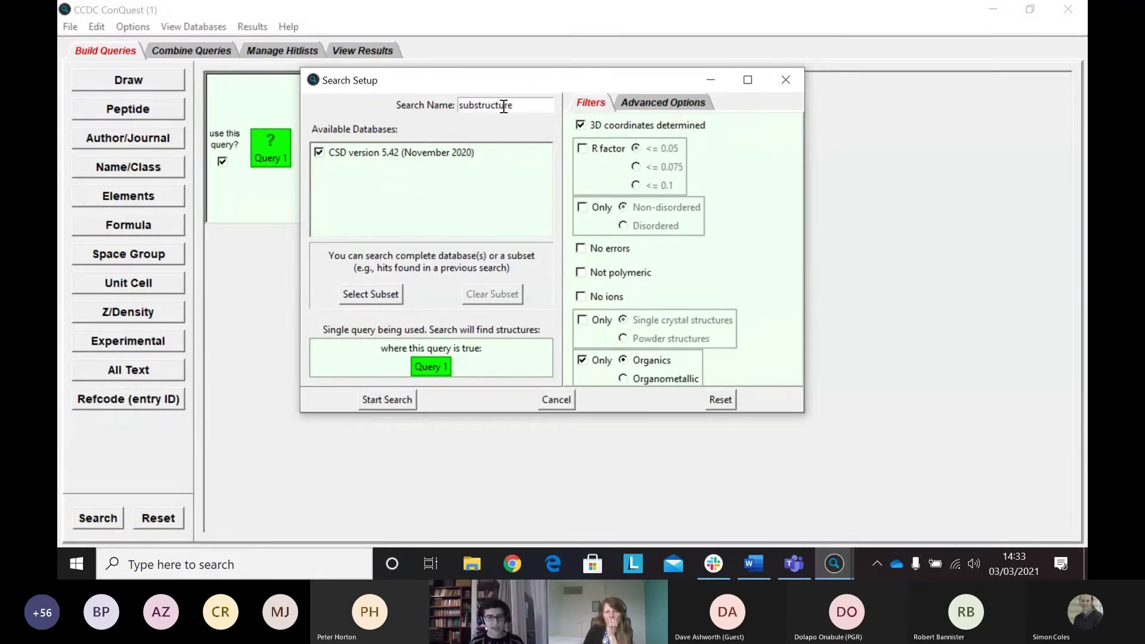
pyautogui.write(' A')
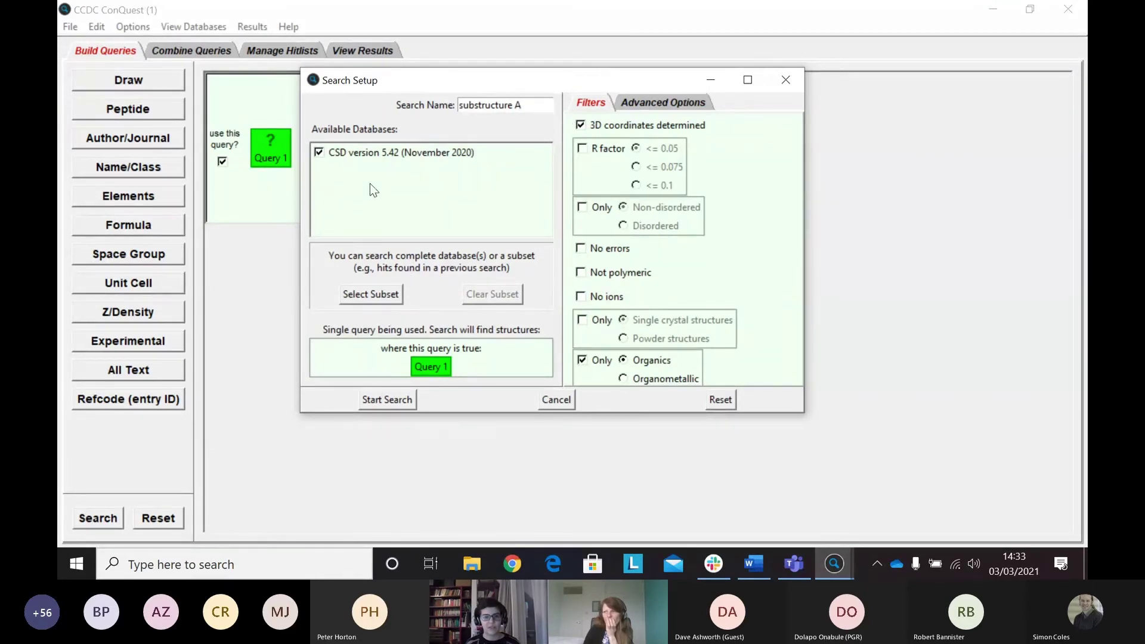
pyautogui.click(384, 401)
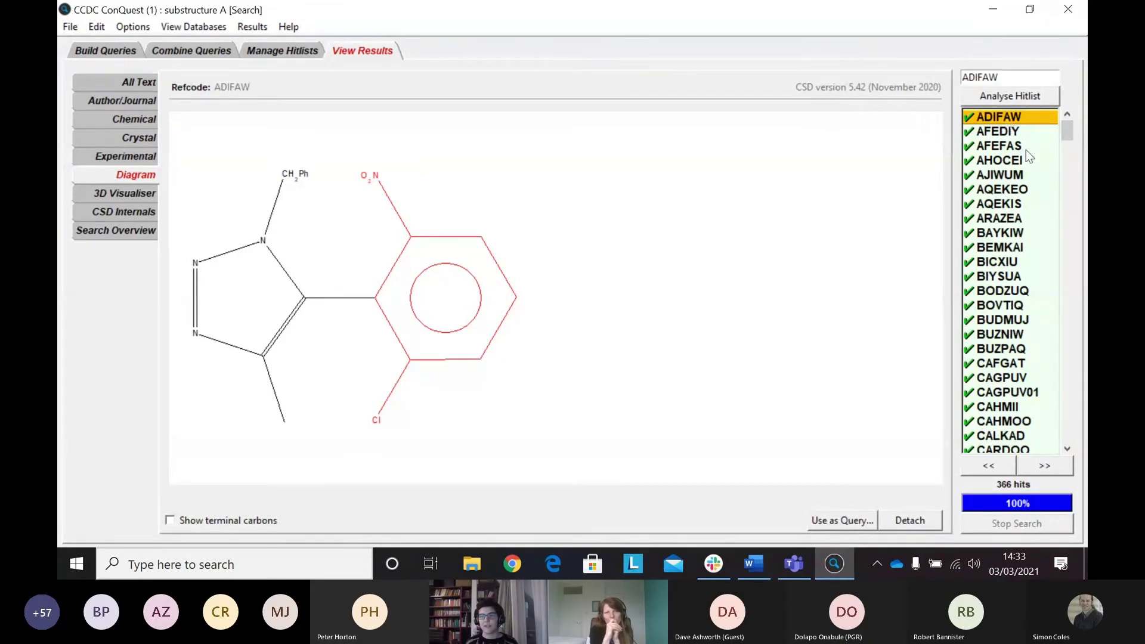
# Browse the hit diagrams from ADIFAW down to ARAZEA and view the full text record of ARAZEA.
pyautogui.press('Down')
pyautogui.press('Down')
pyautogui.press('Down')
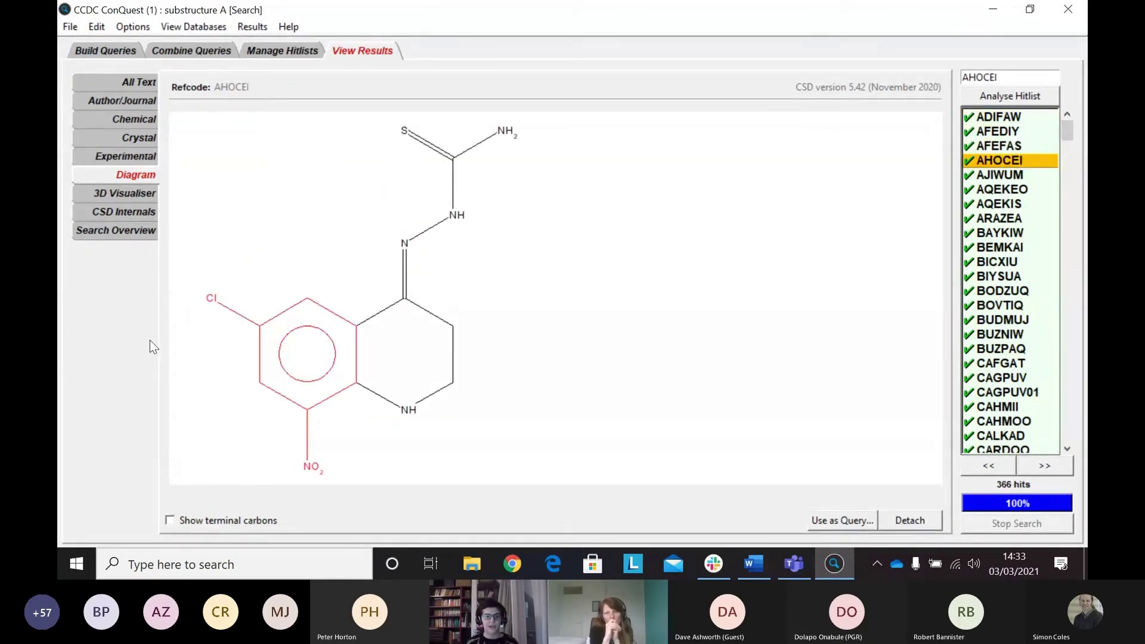
pyautogui.press('Down')
pyautogui.press('Down')
pyautogui.press('Down')
pyautogui.press('Down')
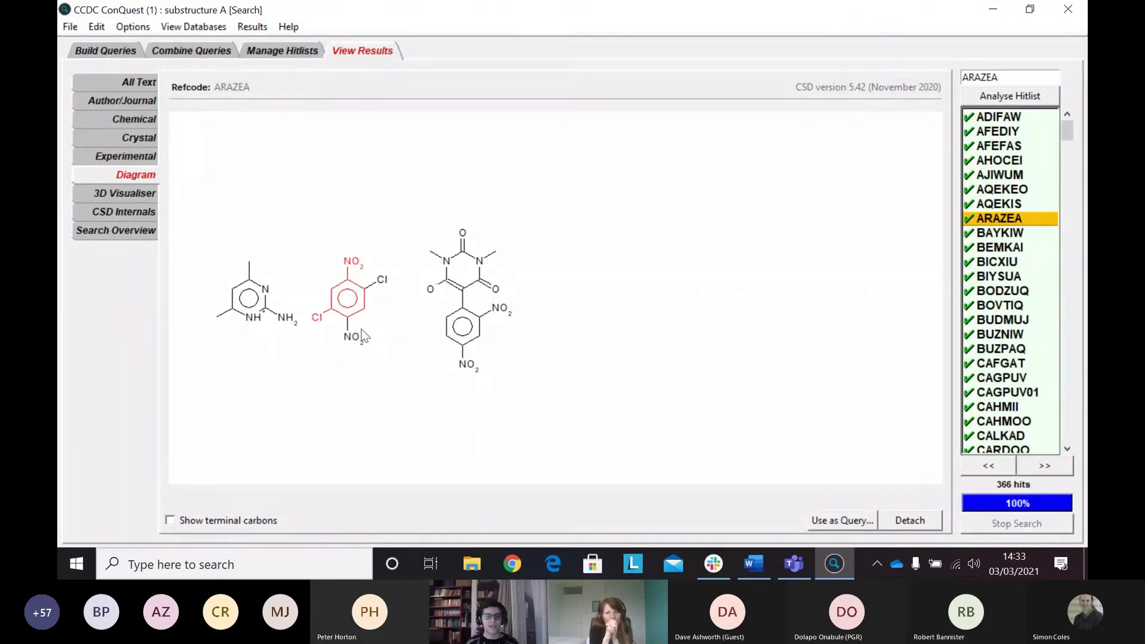
pyautogui.click(118, 87)
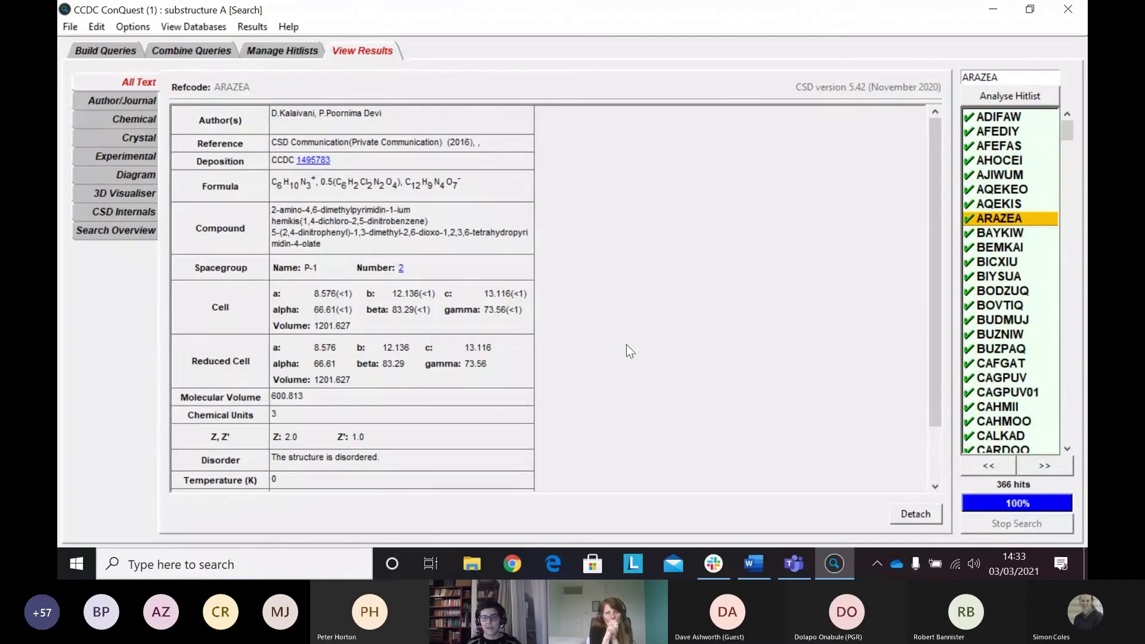
# Review the remaining details of ARAZEA: full text, author/journal, chemical, crystal and experimental data, and the diagram.
pyautogui.scroll(-3, 945, 158)
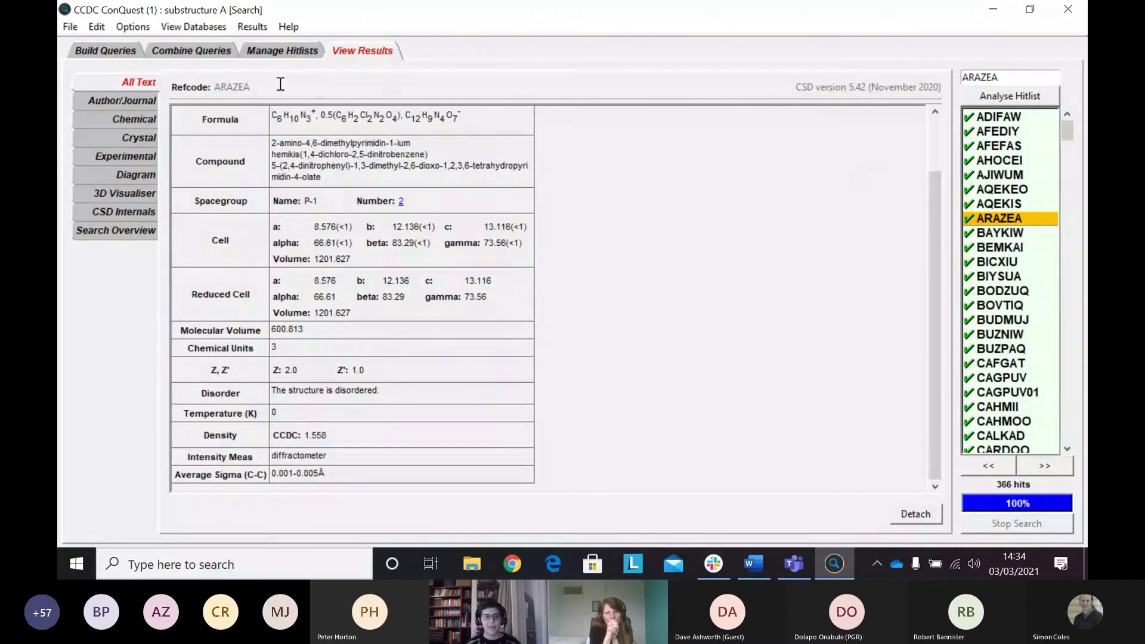
pyautogui.click(121, 96)
pyautogui.click(126, 120)
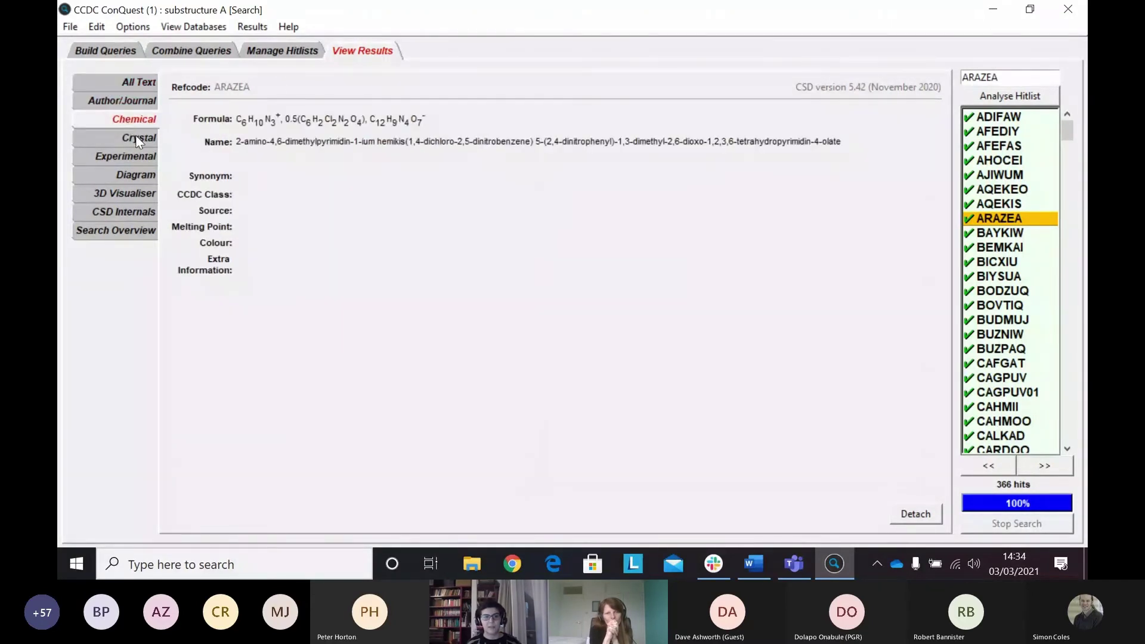
pyautogui.click(137, 139)
pyautogui.click(134, 156)
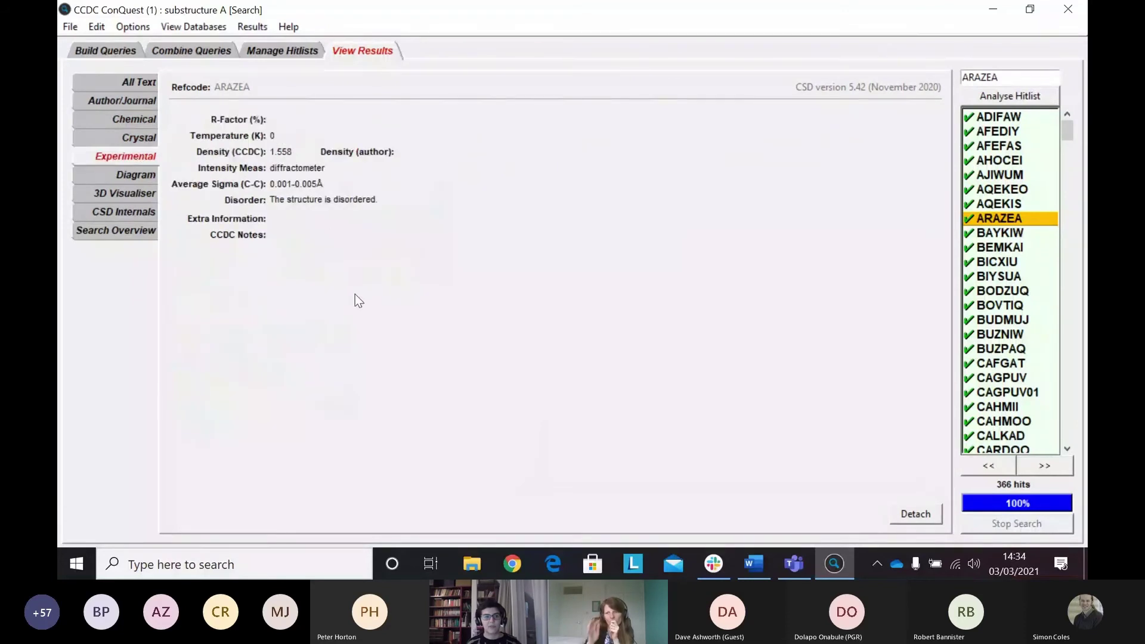
pyautogui.click(137, 173)
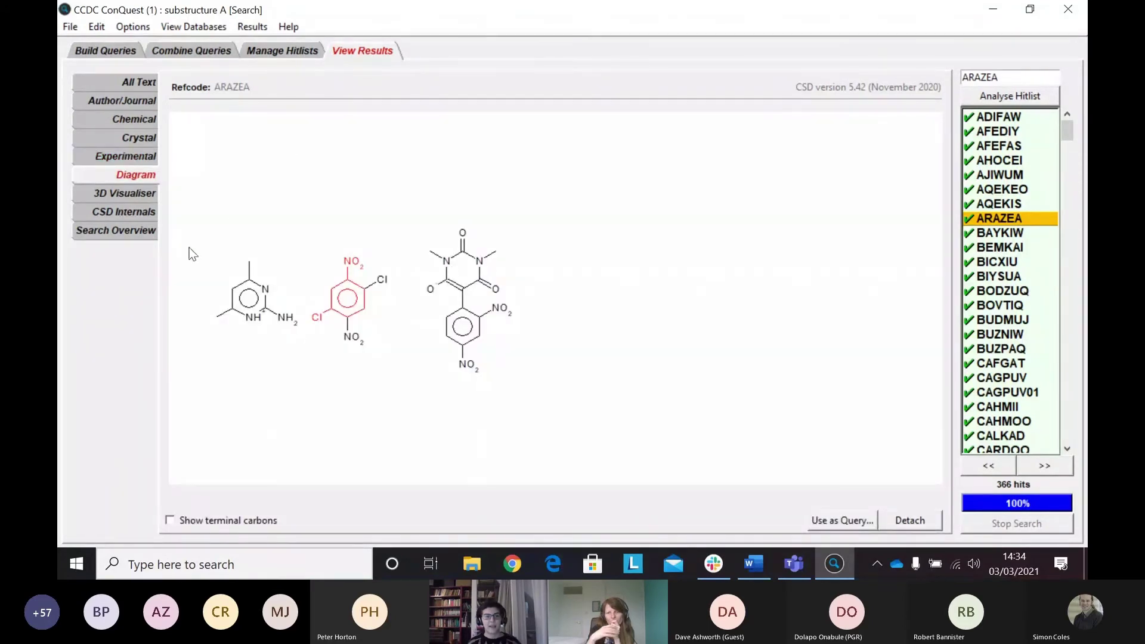
# View the diagram of AQEKEO, and inspect hit BUZNIW from several angles in the 3D visualiser.
pyautogui.click(1018, 191)
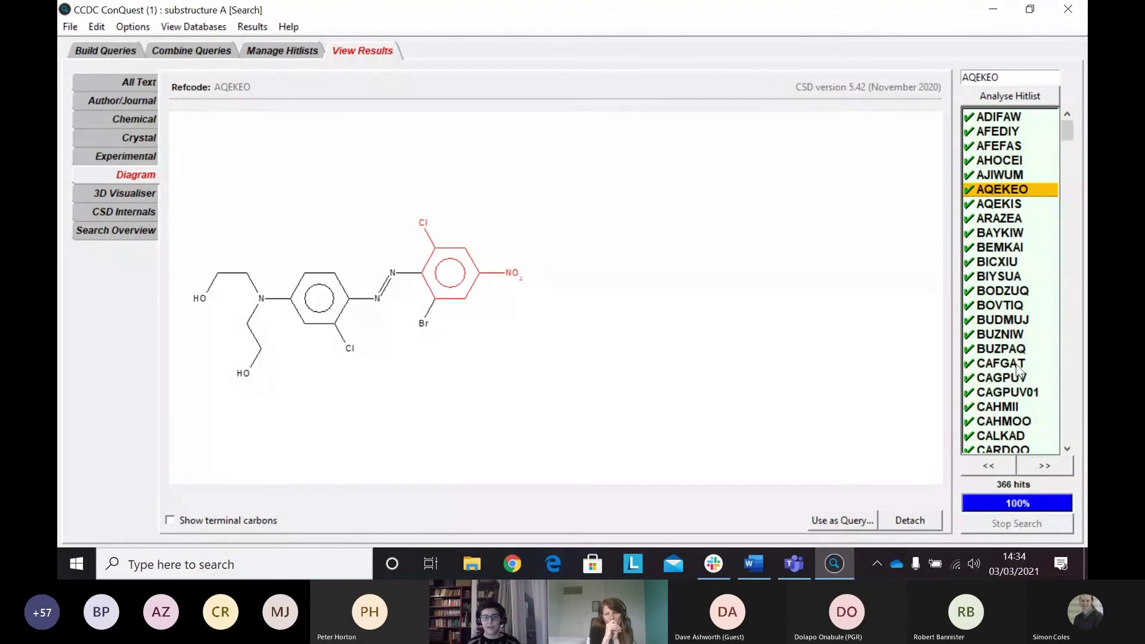
pyautogui.click(999, 334)
pyautogui.click(124, 193)
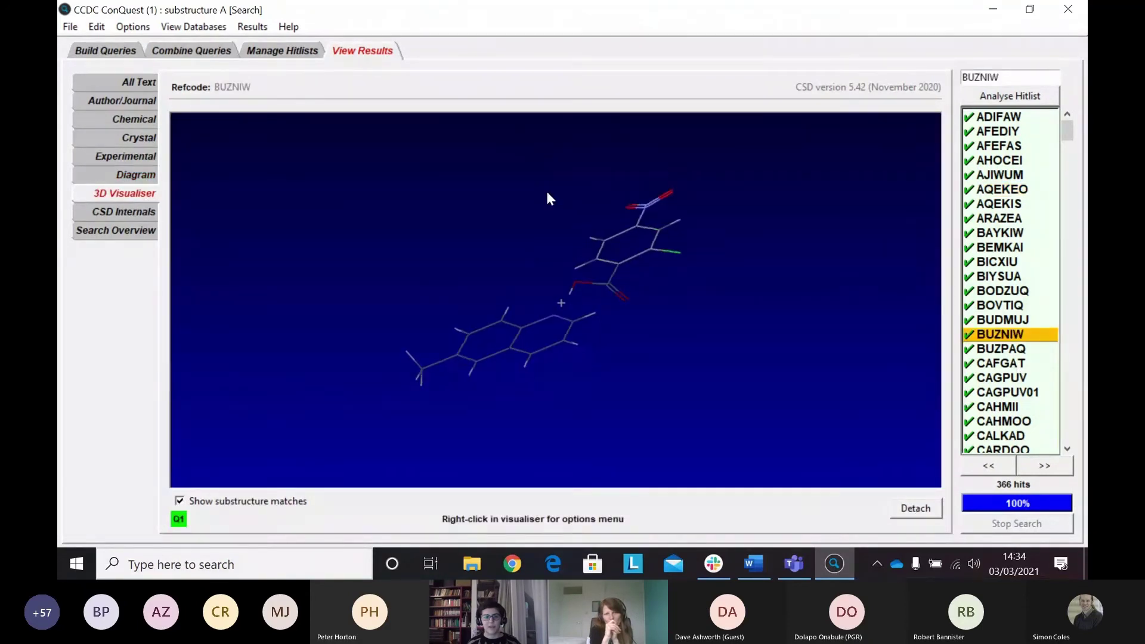
pyautogui.moveTo(548, 198); pyautogui.dragTo(249, 322)
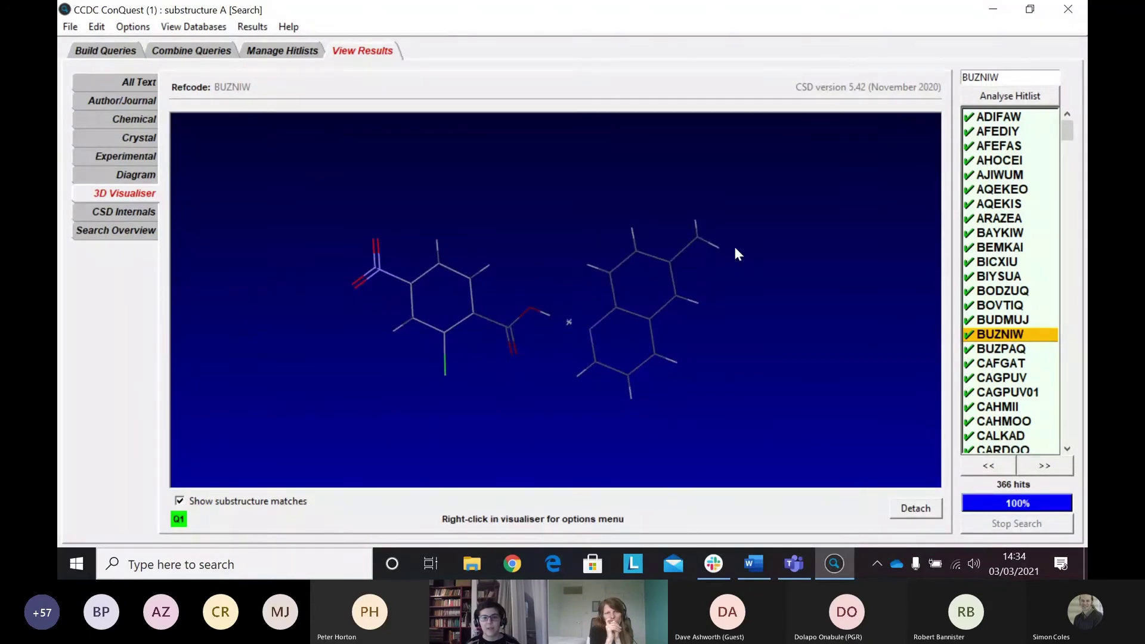
pyautogui.moveTo(532, 209); pyautogui.dragTo(530, 232)
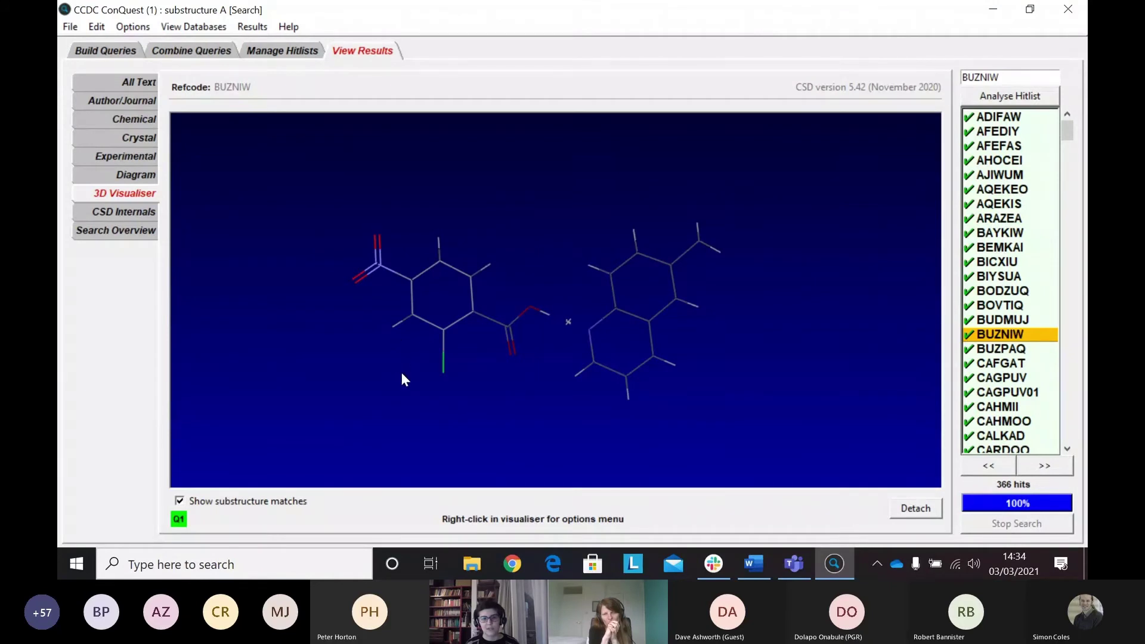
# Turn the display of substructure matches off and back on for BUZNIW, and rotate the structure.
pyautogui.click(179, 501)
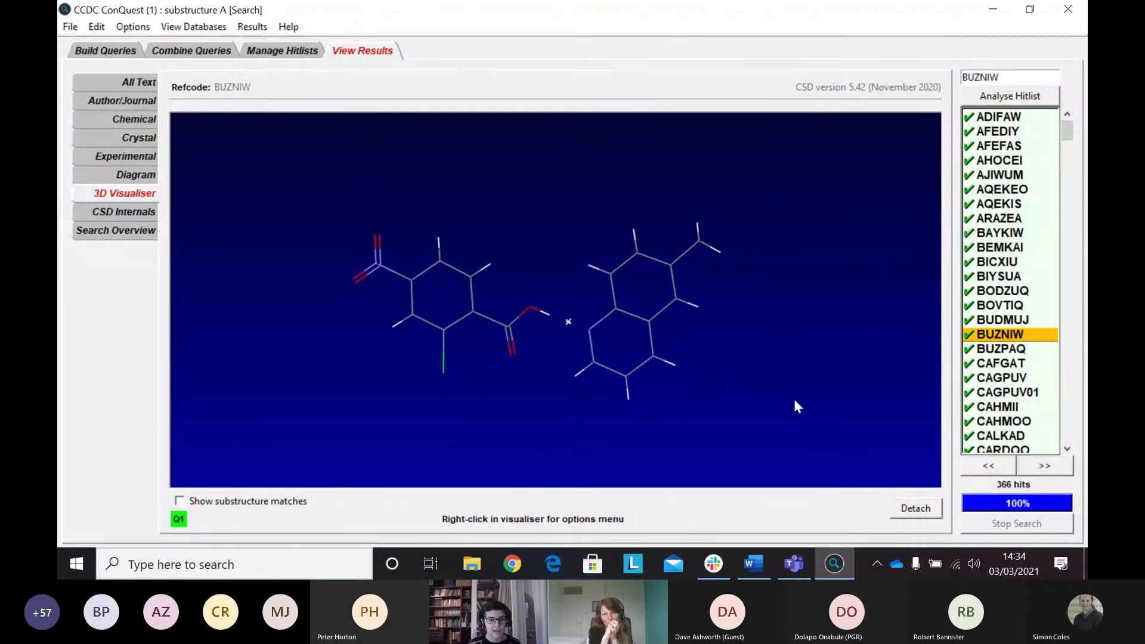
pyautogui.click(179, 501)
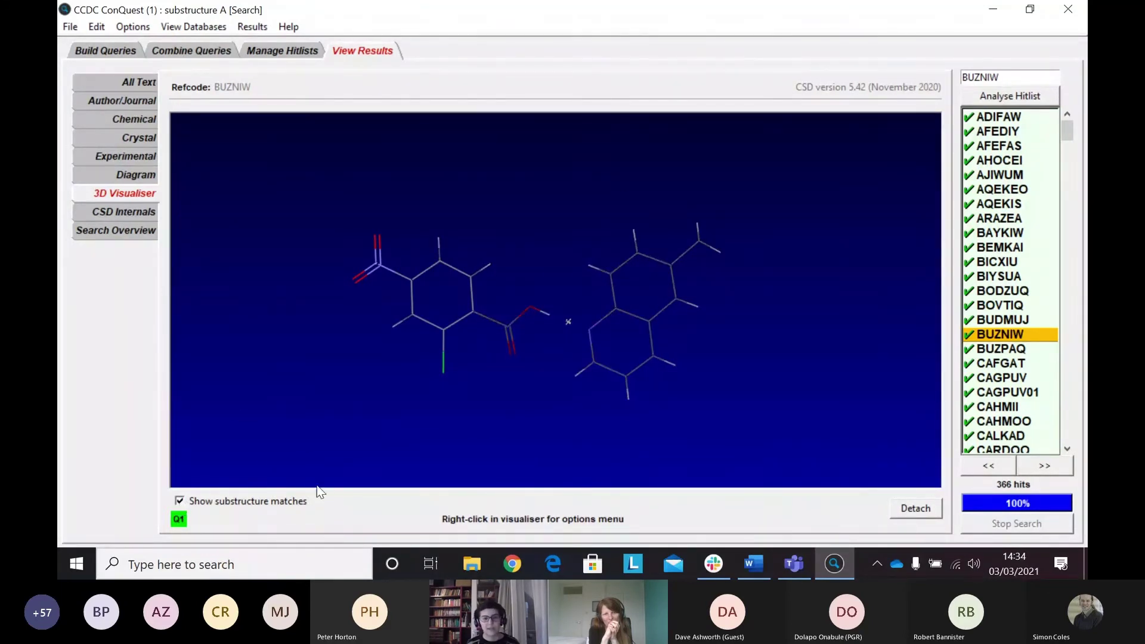
pyautogui.moveTo(472, 238); pyautogui.dragTo(527, 242)
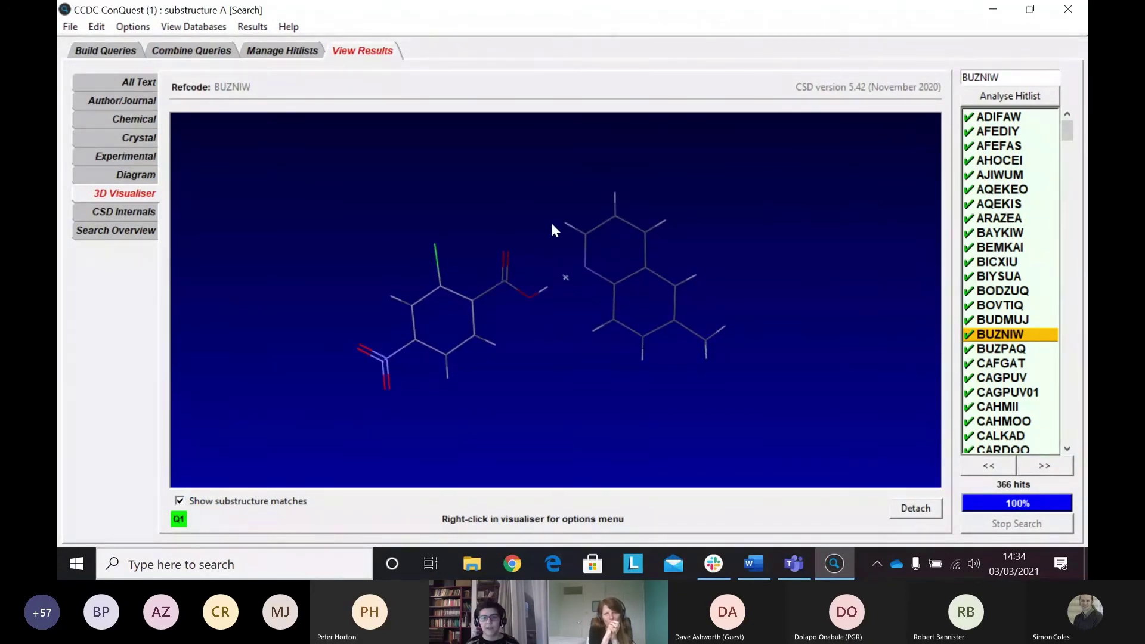
# Thicken the wireframe and show circles for aromatics in the 3D display of BUZNIW.
pyautogui.rightClick(525, 362)
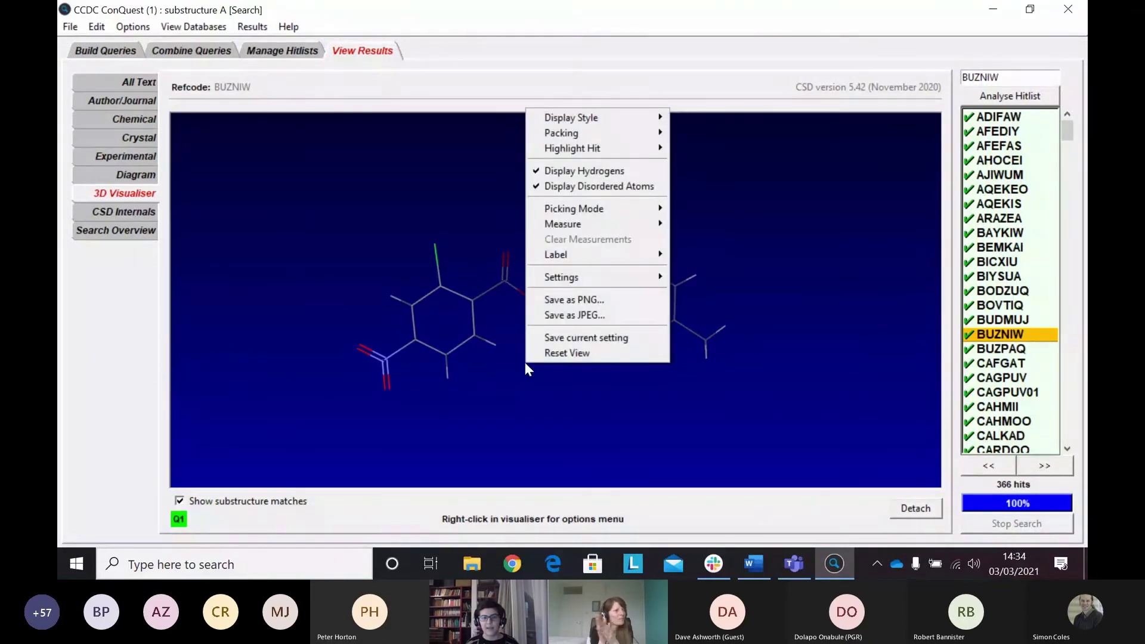
pyautogui.moveTo(609, 280)
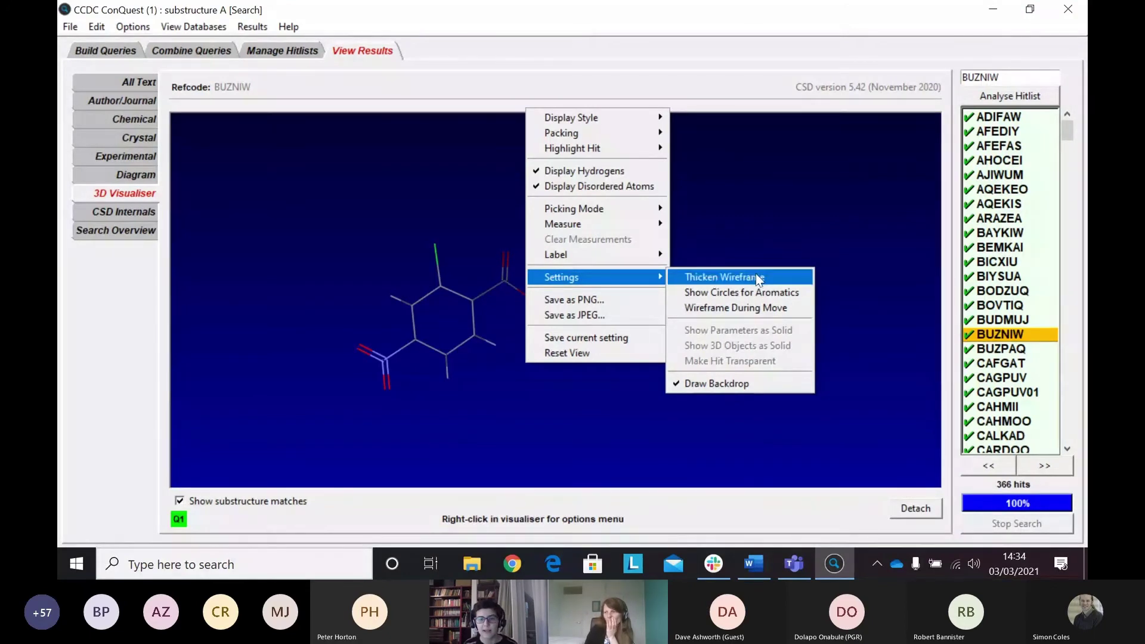
pyautogui.click(793, 281)
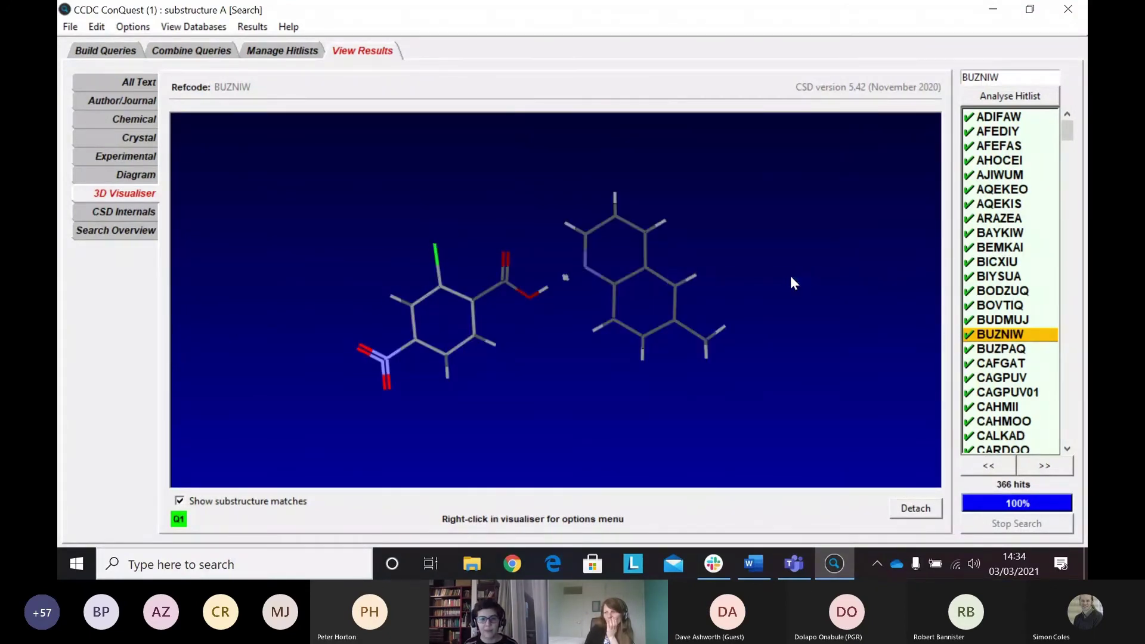
pyautogui.moveTo(500, 229)
pyautogui.mouseDown()
pyautogui.moveTo(557, 503)
pyautogui.moveTo(536, 248)
pyautogui.moveTo(549, 232)
pyautogui.moveTo(571, 267)
pyautogui.moveTo(514, 217)
pyautogui.mouseUp()
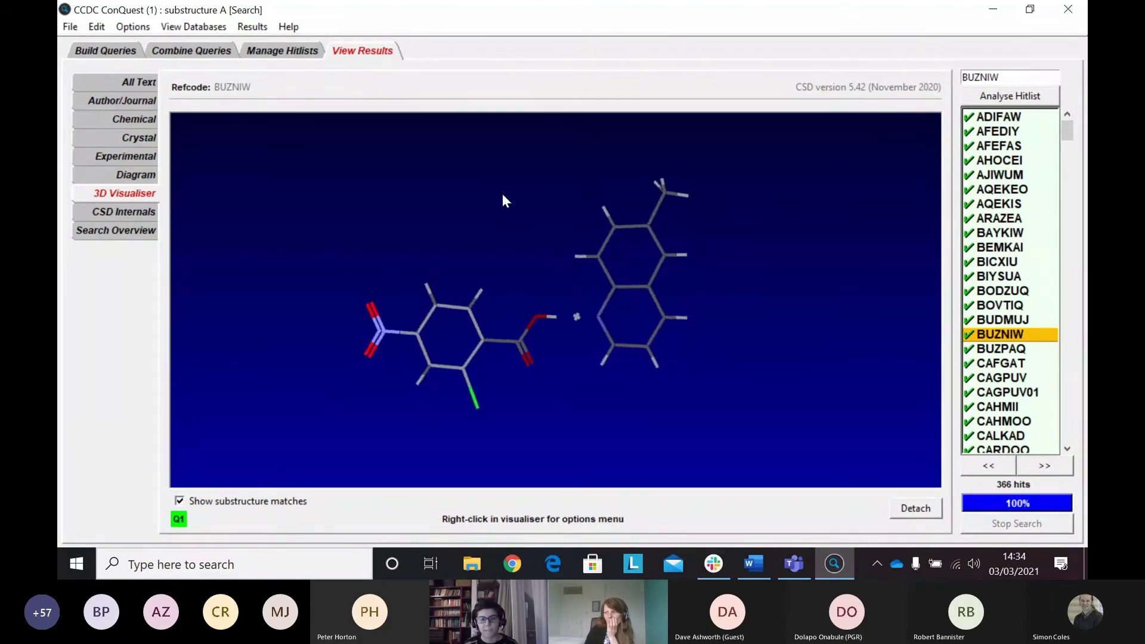
pyautogui.rightClick(498, 186)
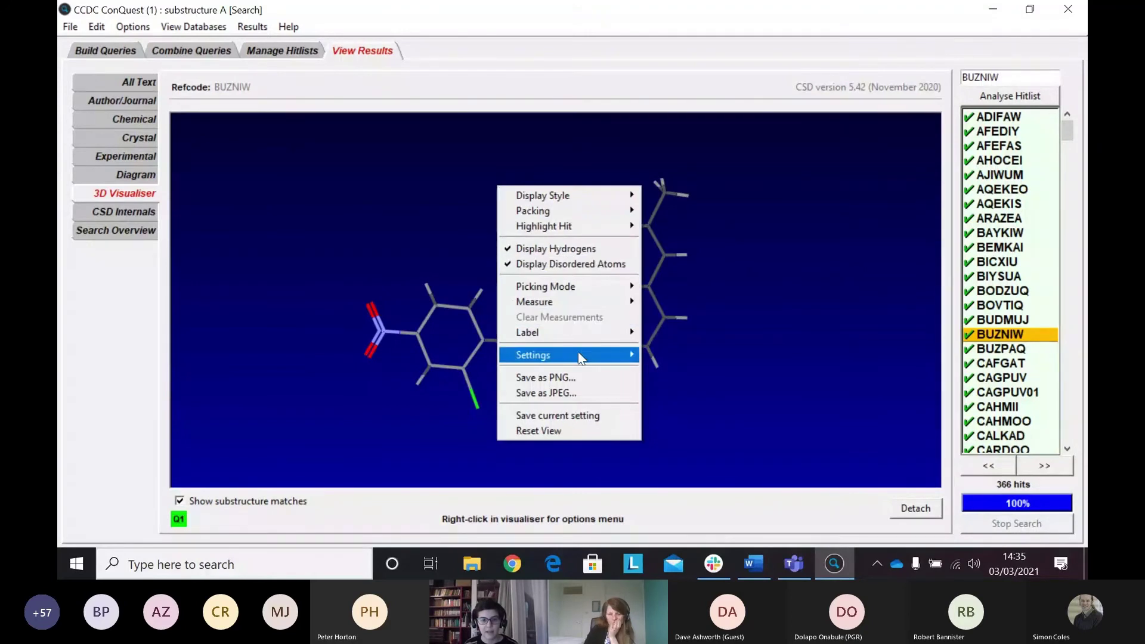
pyautogui.moveTo(578, 352)
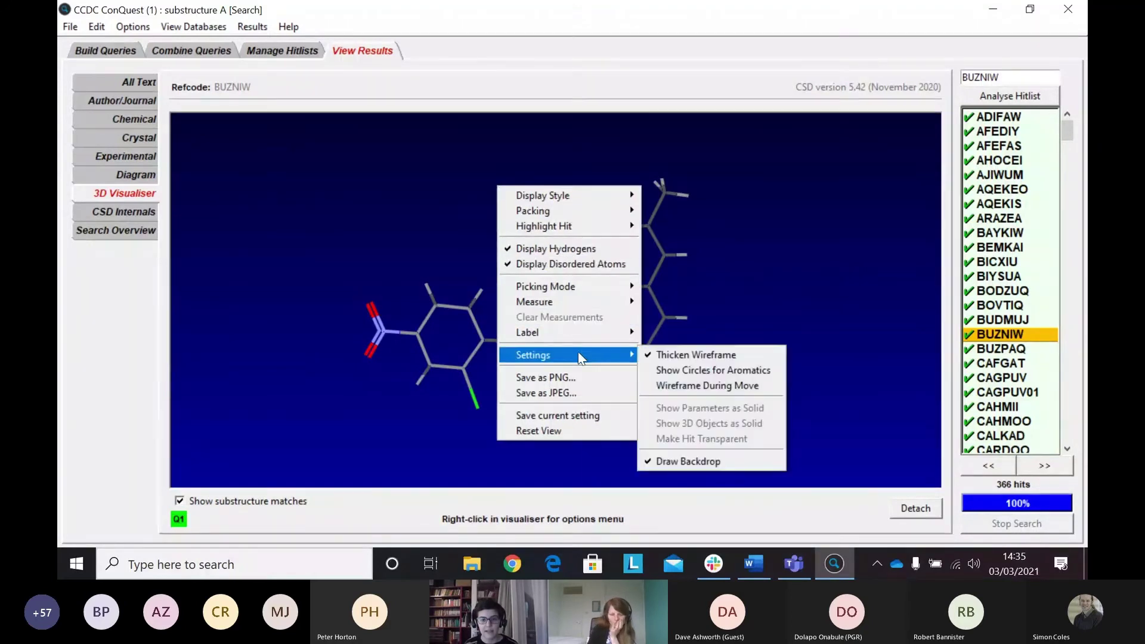
pyautogui.click(749, 373)
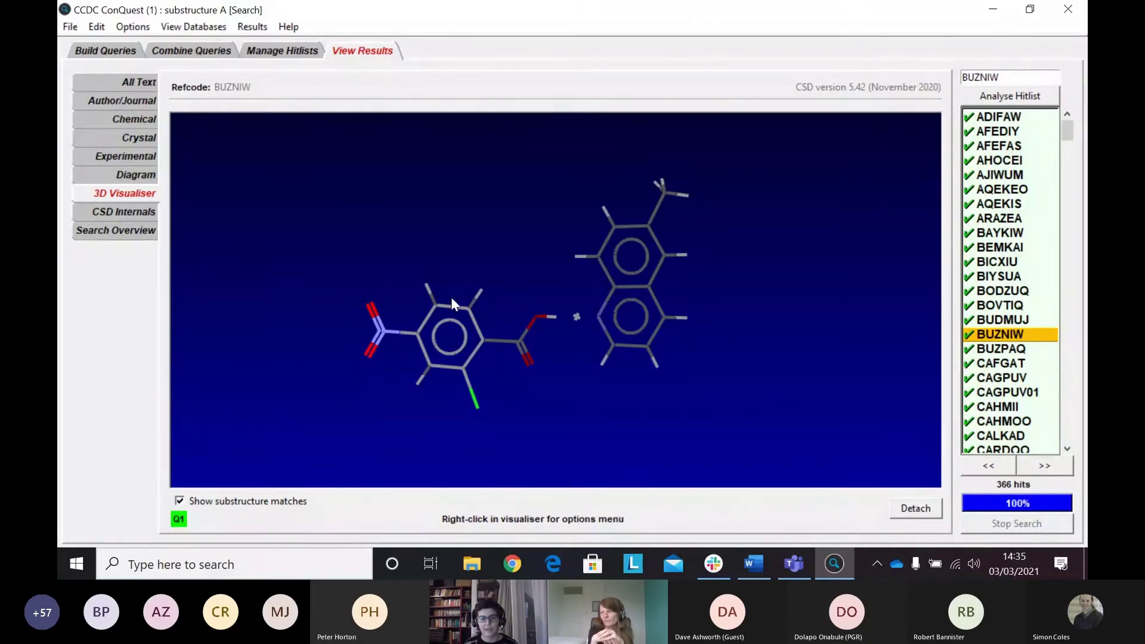
# Set the packing of the BUZNIW structure to 1 Unit Cell and rotate the packed view.
pyautogui.moveTo(465, 195); pyautogui.dragTo(514, 351)
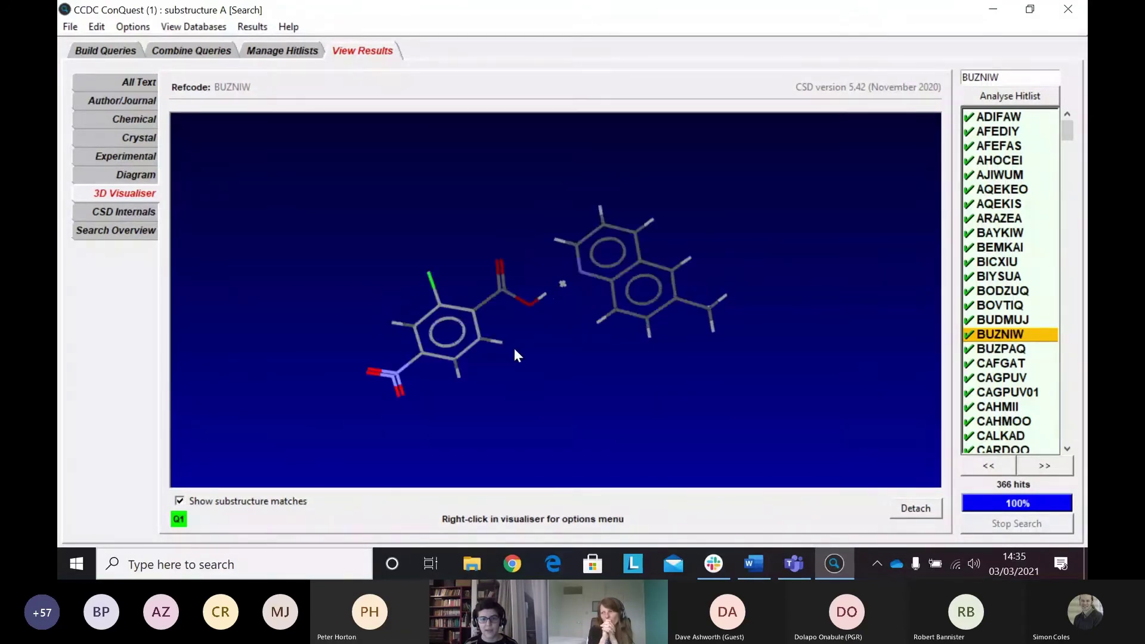
pyautogui.rightClick(568, 368)
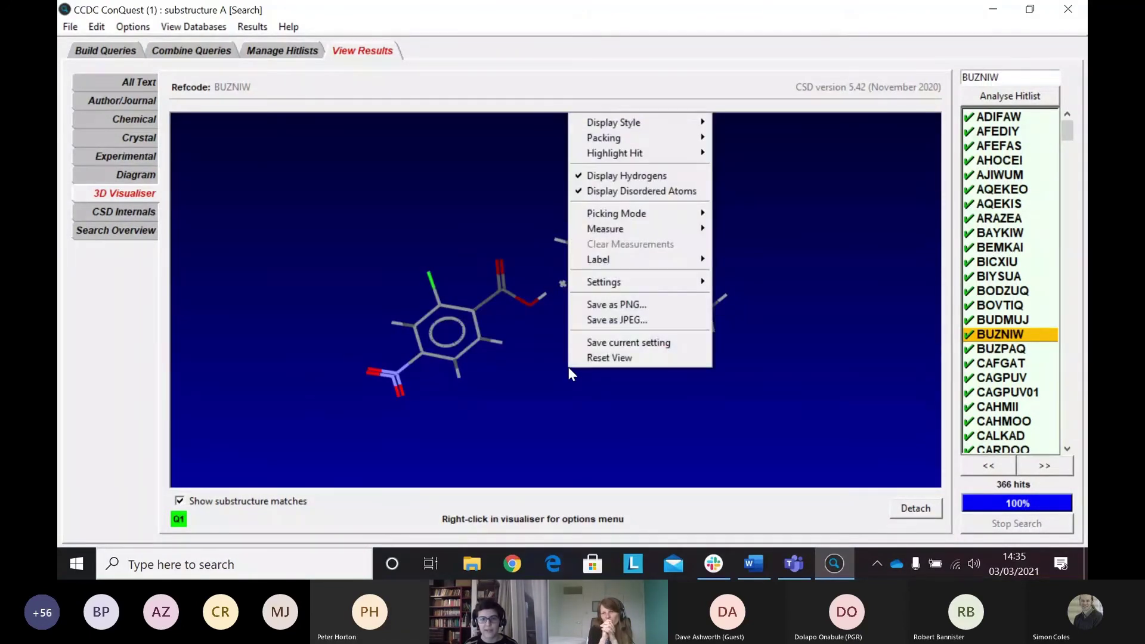
pyautogui.moveTo(665, 137)
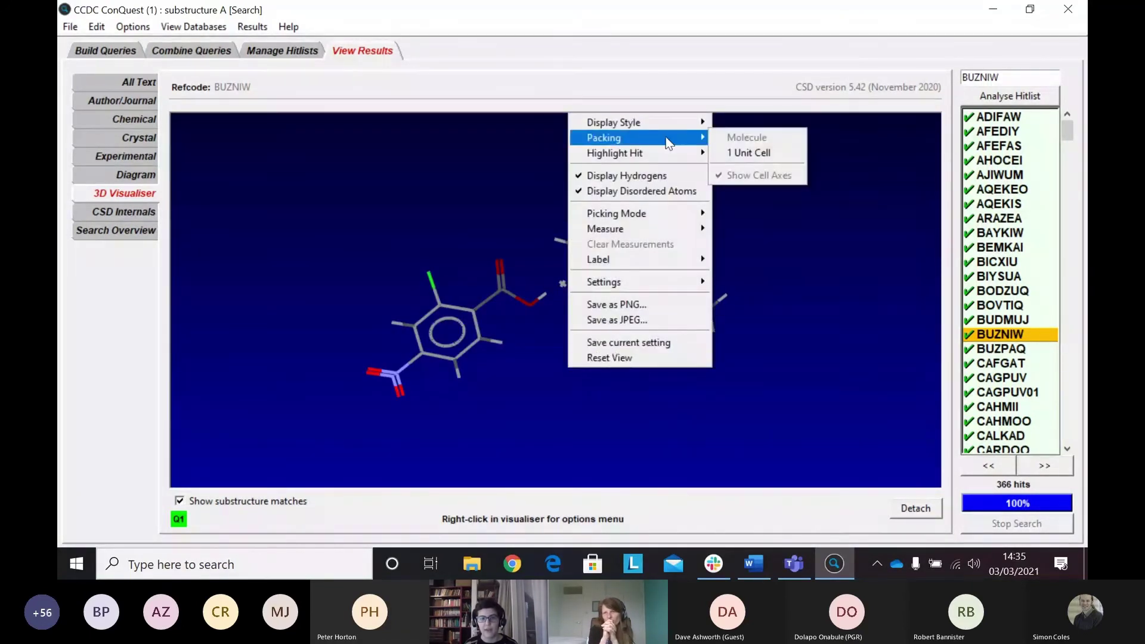
pyautogui.click(792, 153)
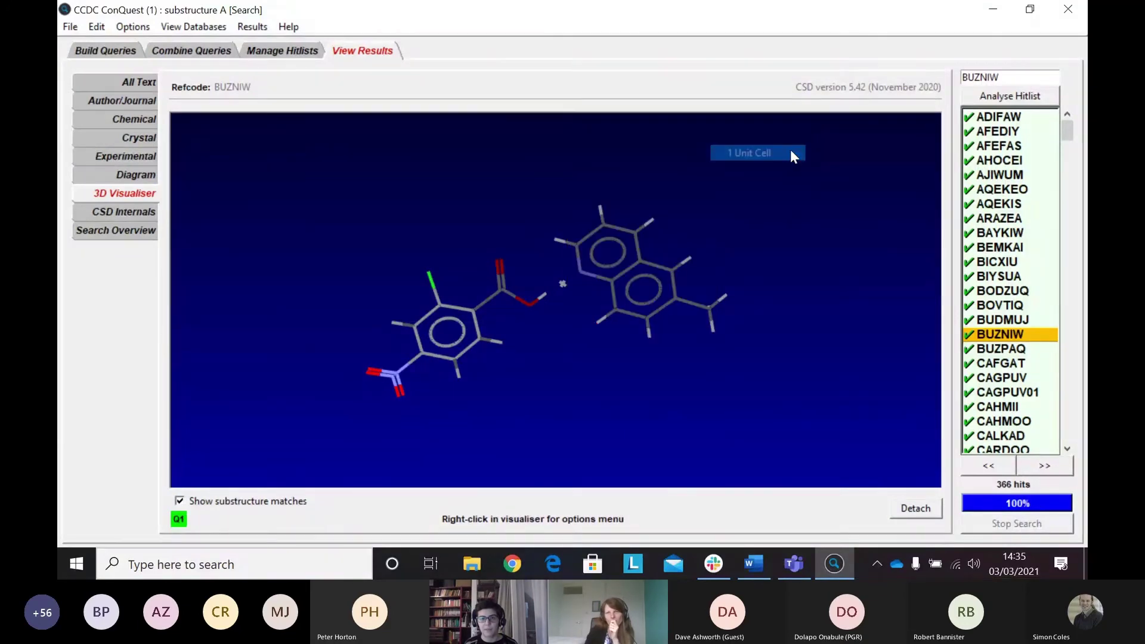
pyautogui.moveTo(545, 250); pyautogui.dragTo(382, 158)
# Show hit ARAZEA in 3D and set its packing to Molecule.
pyautogui.click(1012, 309)
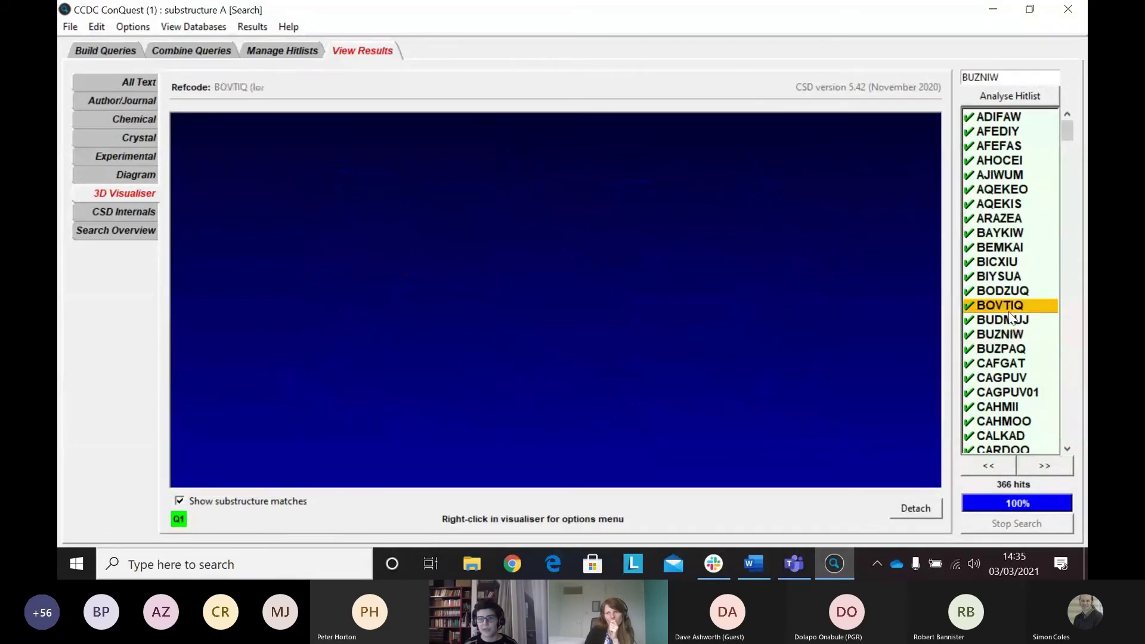
pyautogui.click(1022, 224)
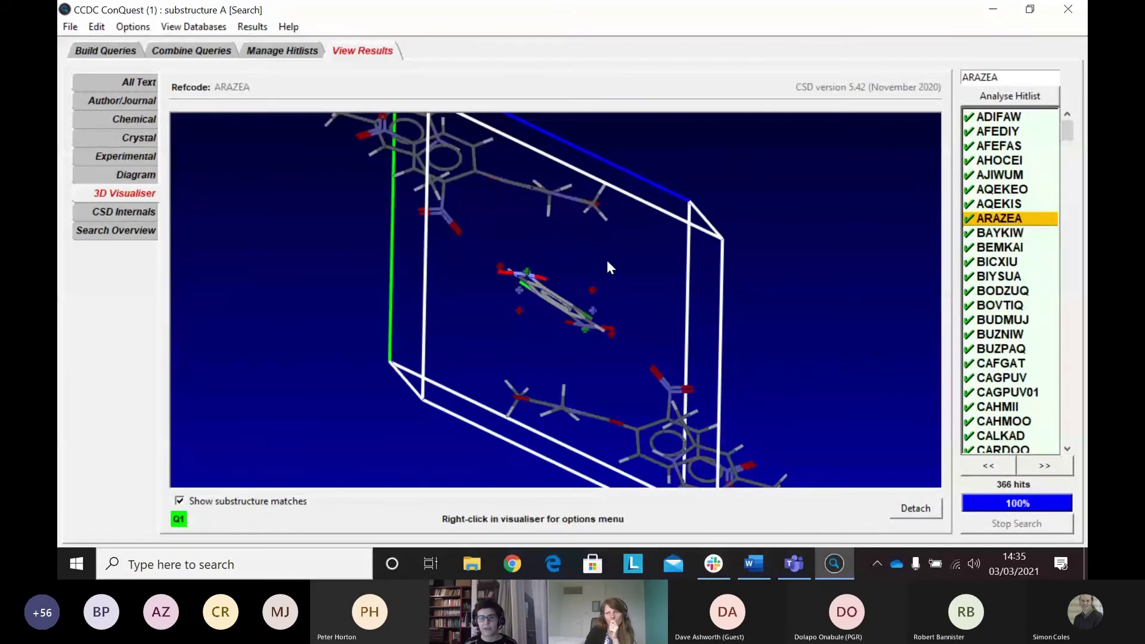
pyautogui.moveTo(606, 259); pyautogui.dragTo(781, 162)
pyautogui.rightClick(781, 162)
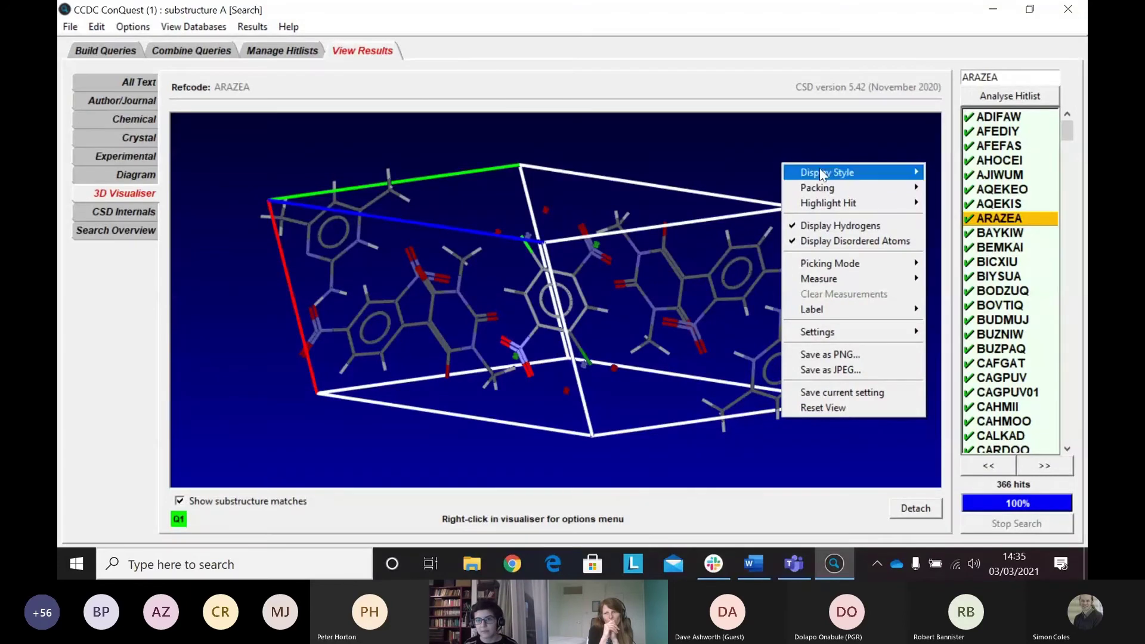
pyautogui.moveTo(850, 189)
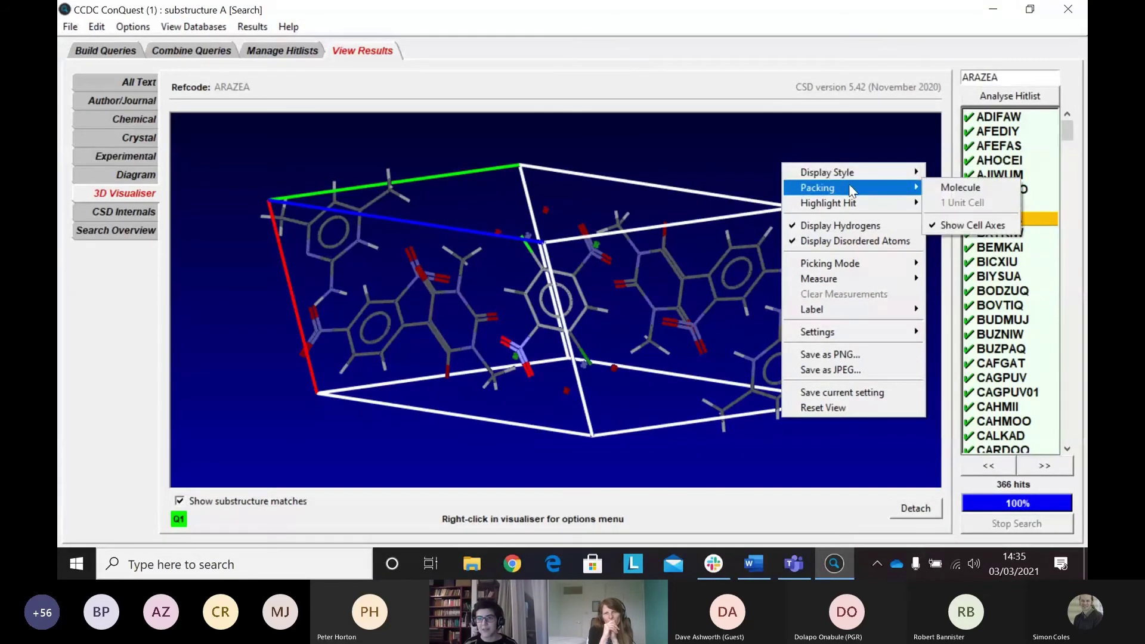
pyautogui.click(938, 188)
# Rotate the ARAZEA structure to examine the matched chloronitrobenzene ring and the accompanying molecules.
pyautogui.moveTo(483, 120); pyautogui.dragTo(393, 312)
pyautogui.moveTo(316, 286); pyautogui.dragTo(512, 258)
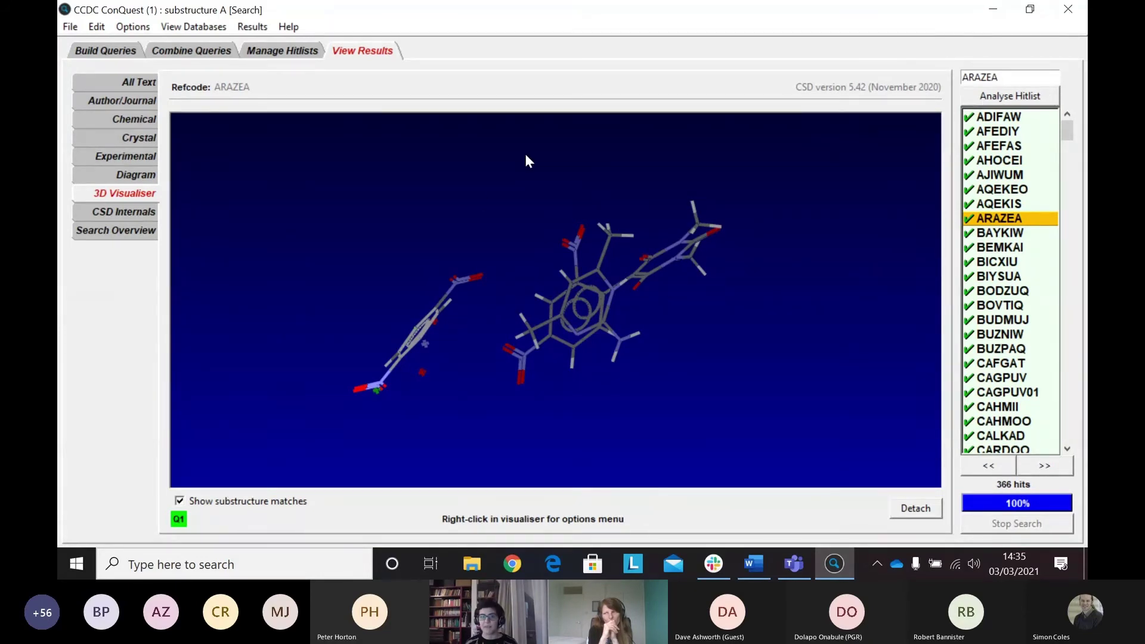
pyautogui.moveTo(526, 160); pyautogui.dragTo(453, 391)
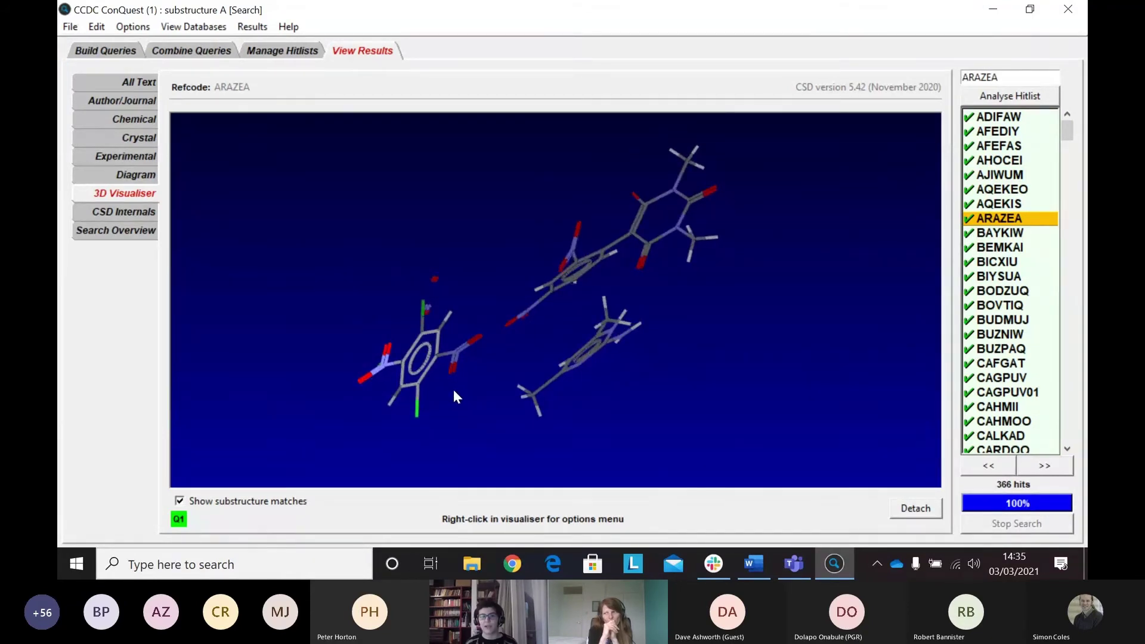
pyautogui.moveTo(427, 268); pyautogui.dragTo(485, 274)
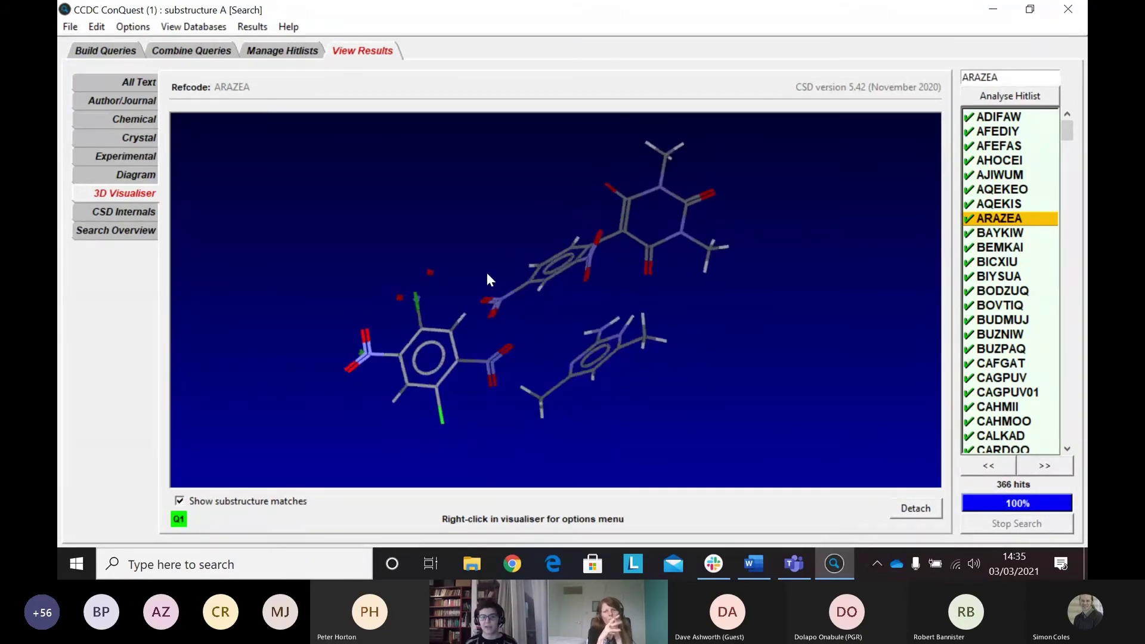
pyautogui.moveTo(718, 223); pyautogui.dragTo(699, 263)
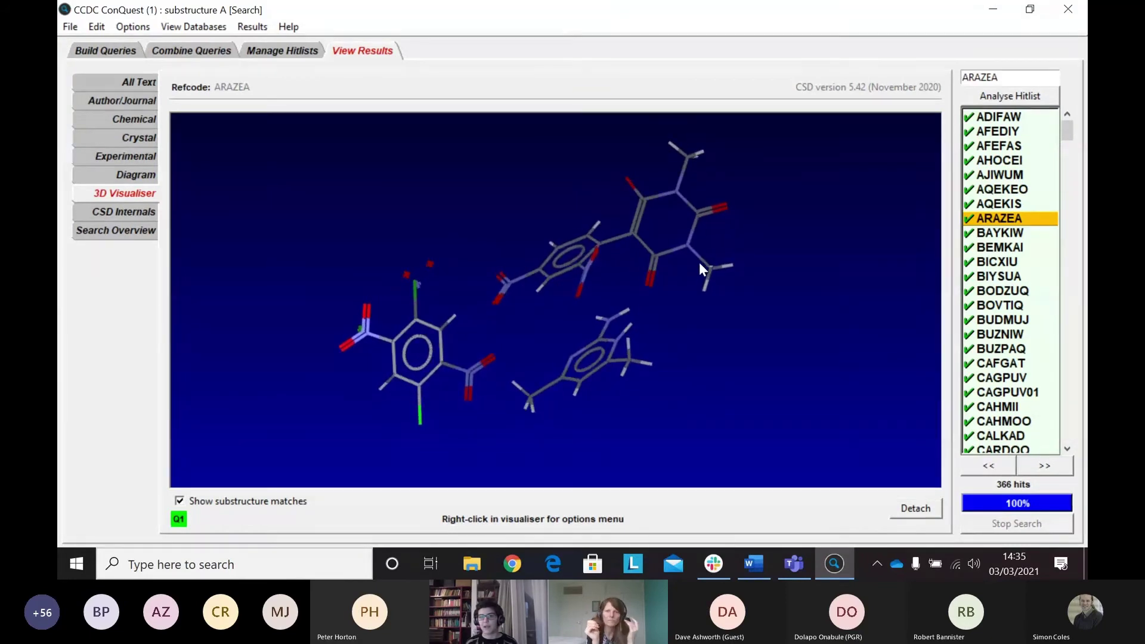
pyautogui.moveTo(586, 161)
pyautogui.mouseDown()
pyautogui.moveTo(638, 187)
pyautogui.moveTo(646, 214)
pyautogui.moveTo(571, 178)
pyautogui.mouseUp()
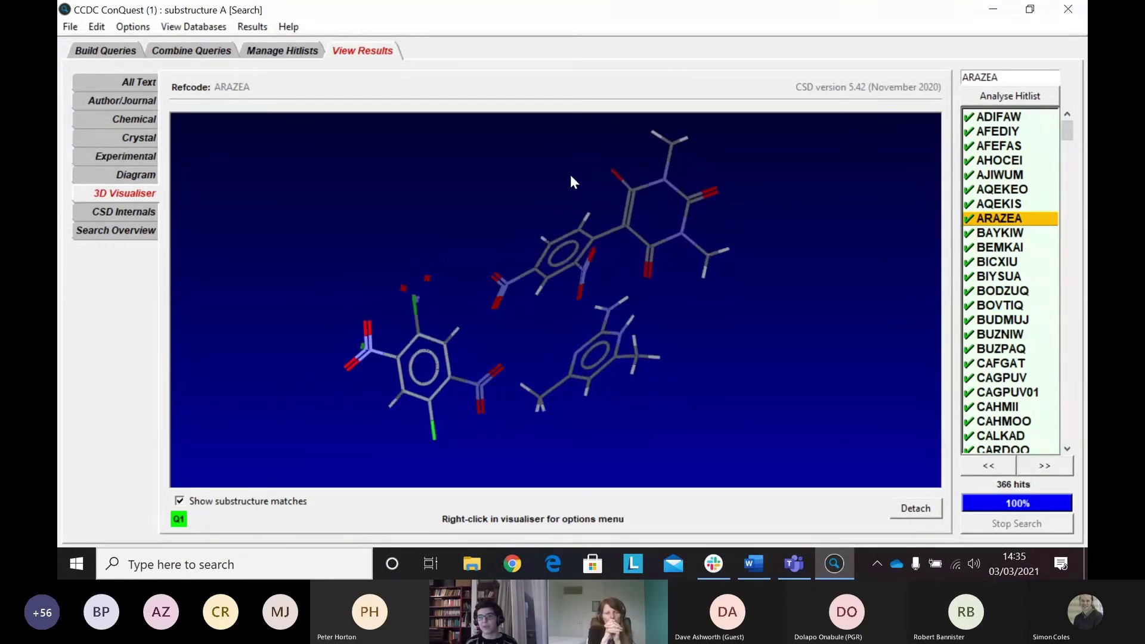
pyautogui.moveTo(549, 230); pyautogui.dragTo(835, 212)
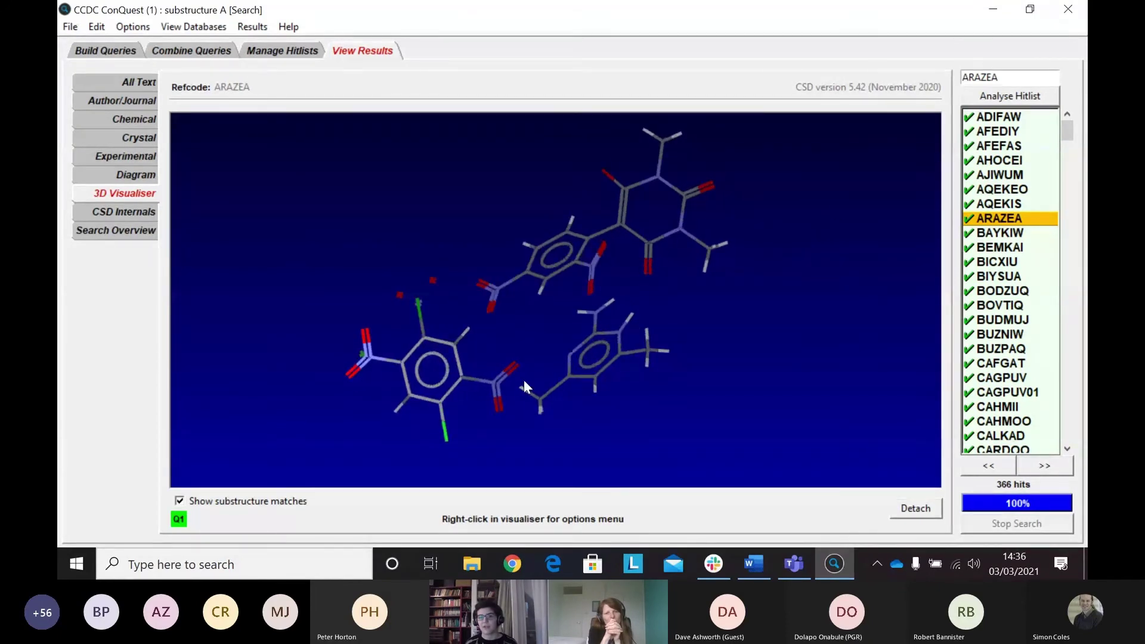
pyautogui.click(1044, 104)
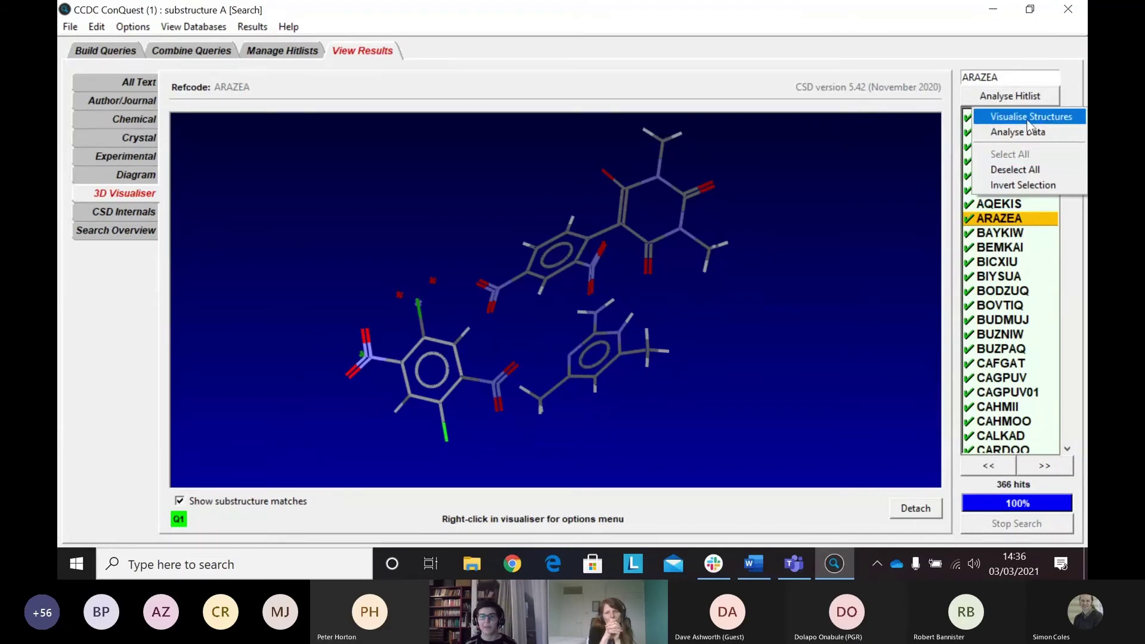
pyautogui.click(71, 27)
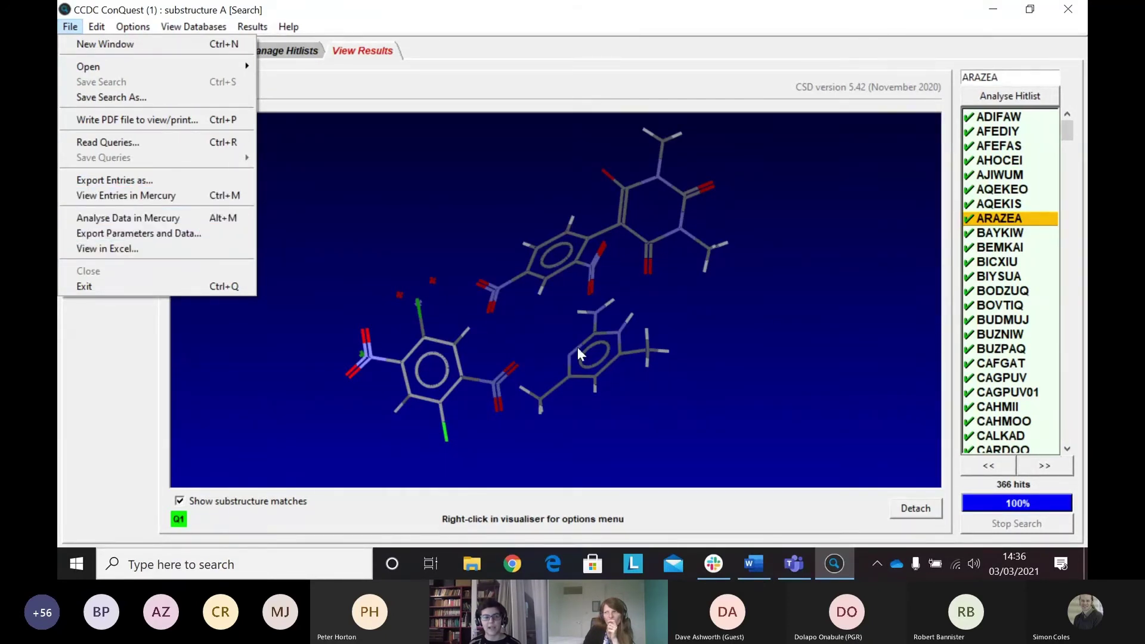
pyautogui.click(601, 314)
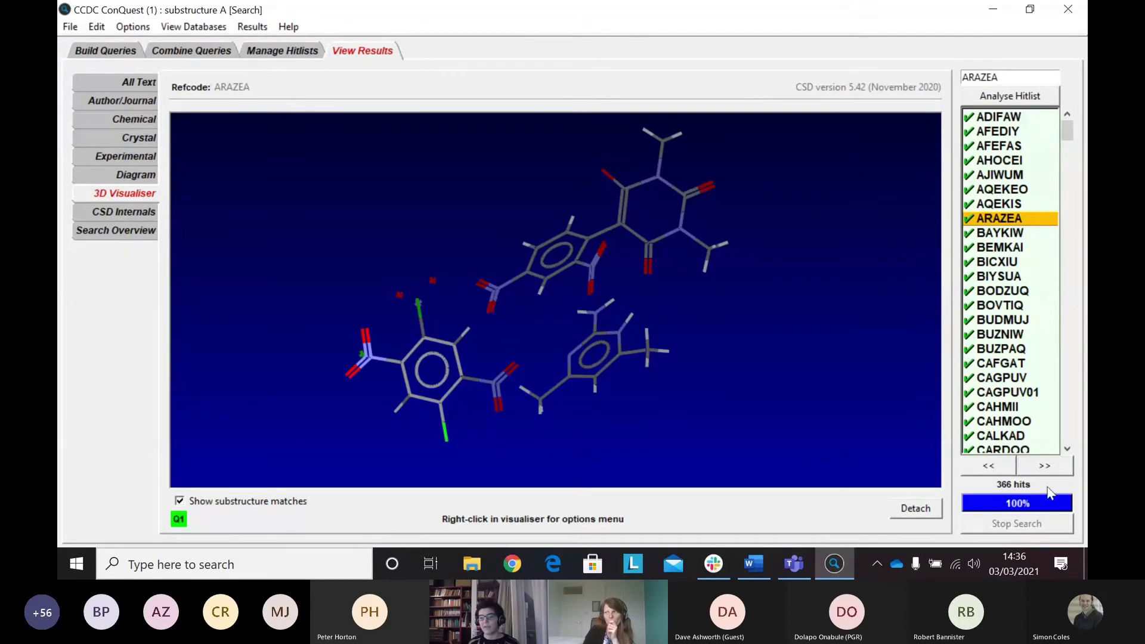
# Build and store an Author/Journal query for publication year during or after 2016.
pyautogui.moveTo(994, 490)
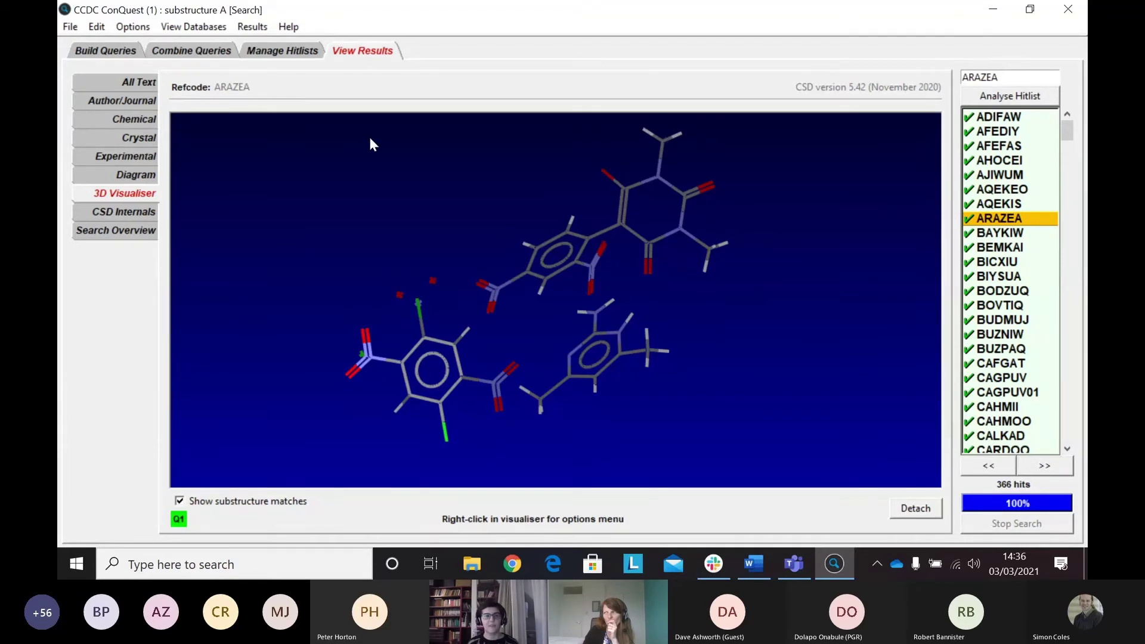
pyautogui.click(102, 49)
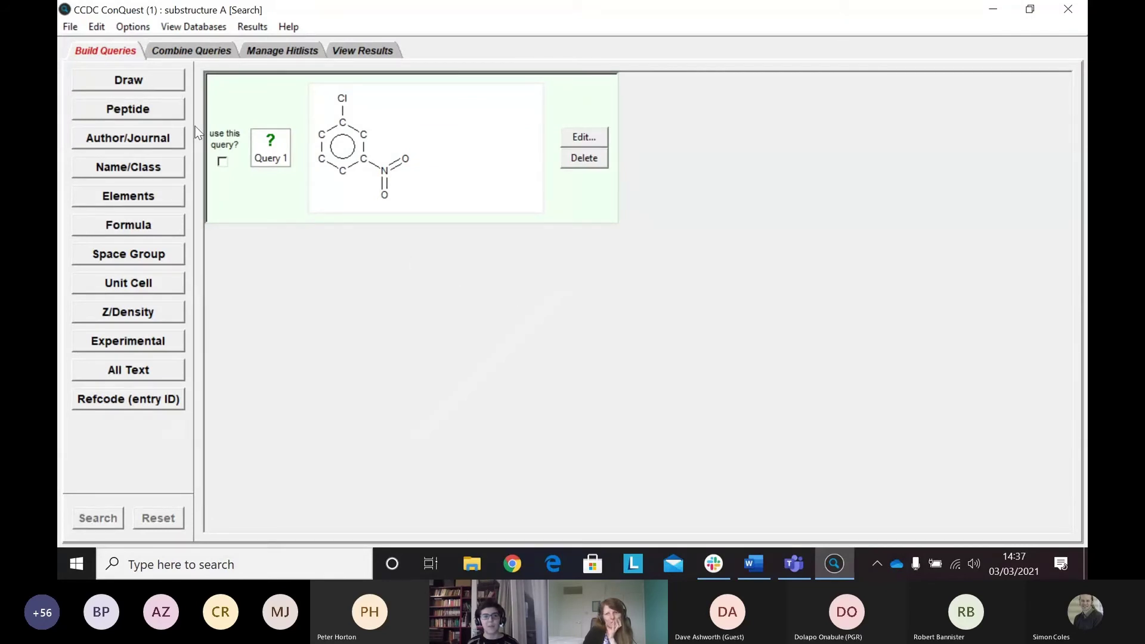
pyautogui.click(110, 146)
pyautogui.moveTo(257, 61); pyautogui.dragTo(438, 26)
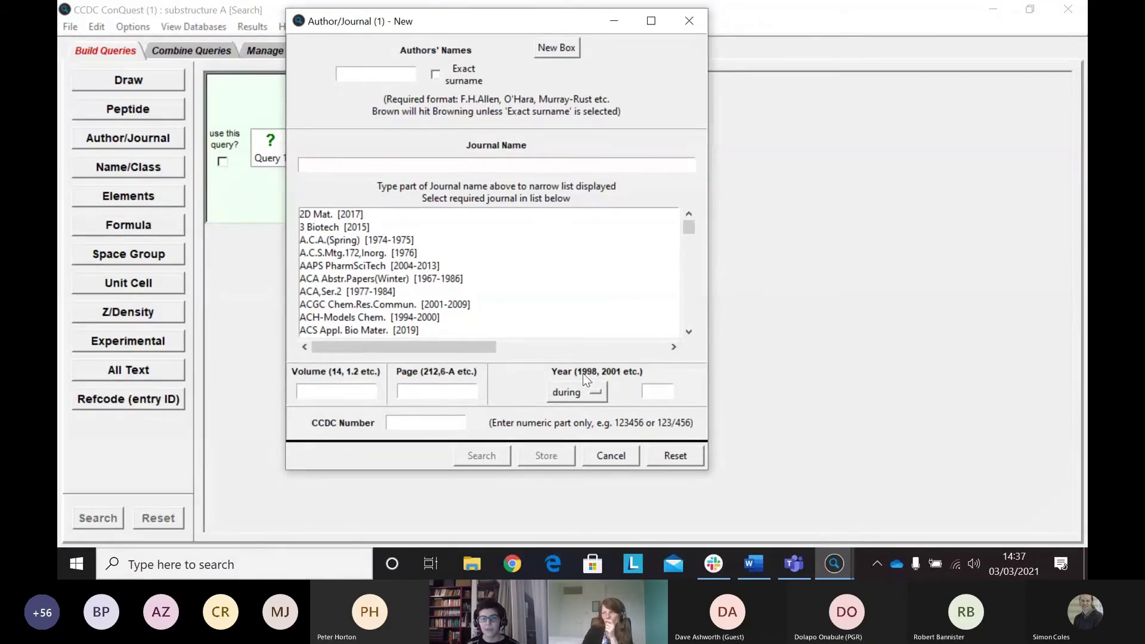
pyautogui.click(596, 392)
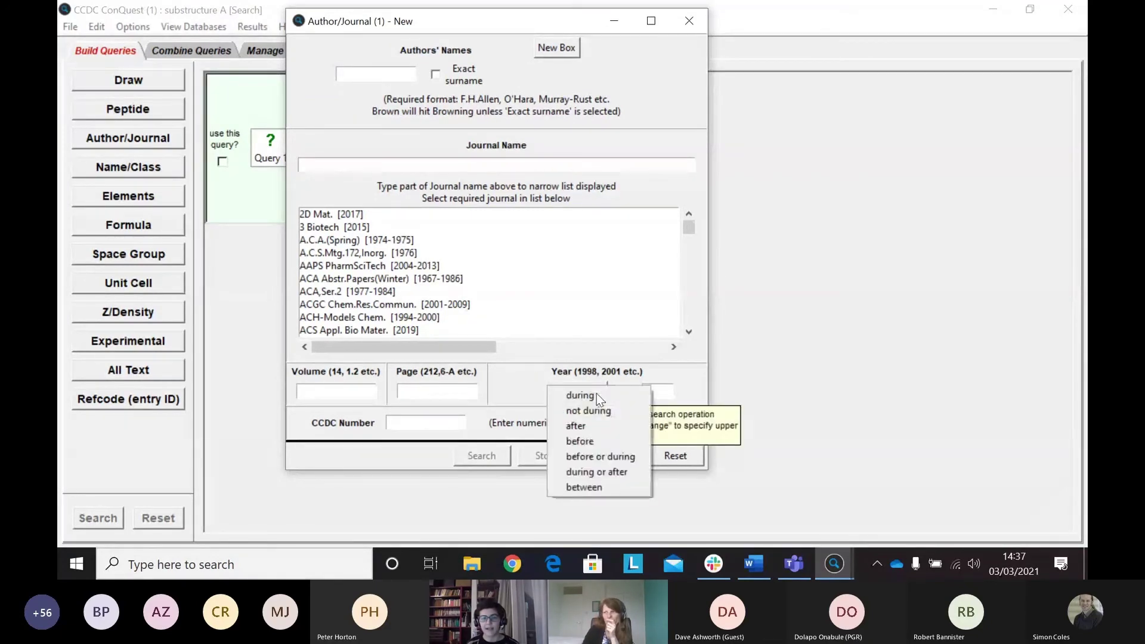
pyautogui.click(618, 473)
pyautogui.click(652, 393)
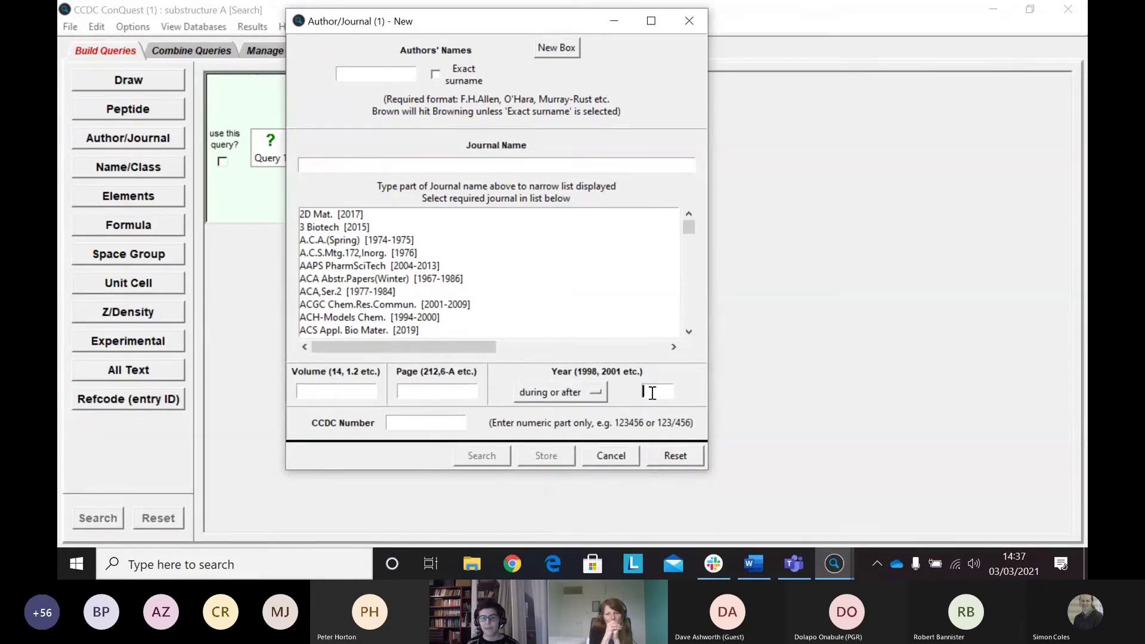
pyautogui.write('2016')
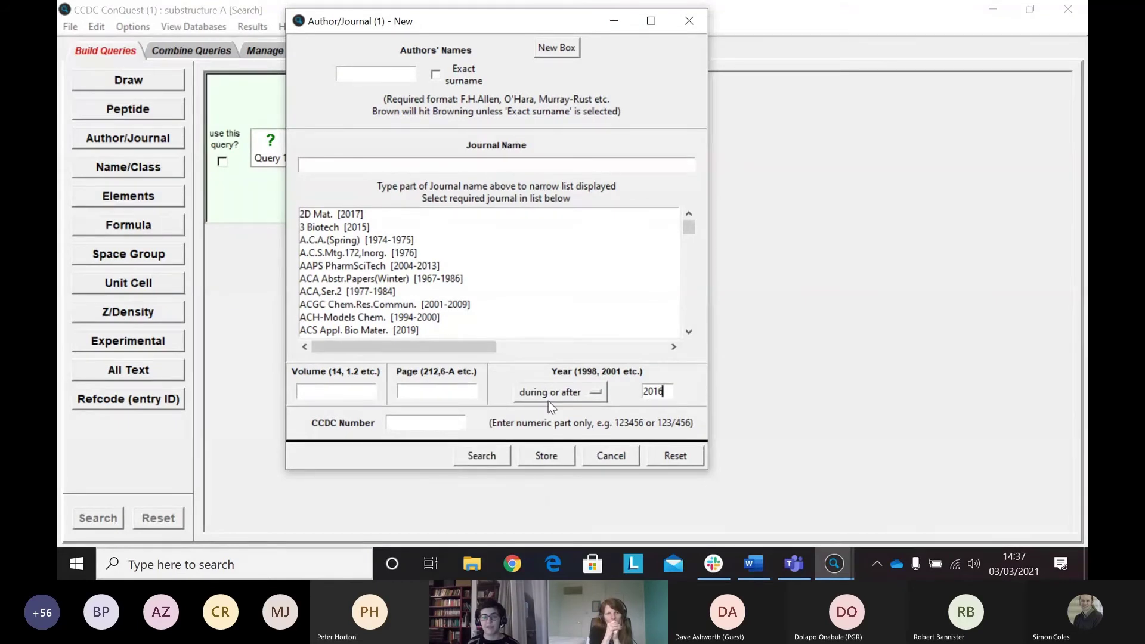
pyautogui.click(541, 460)
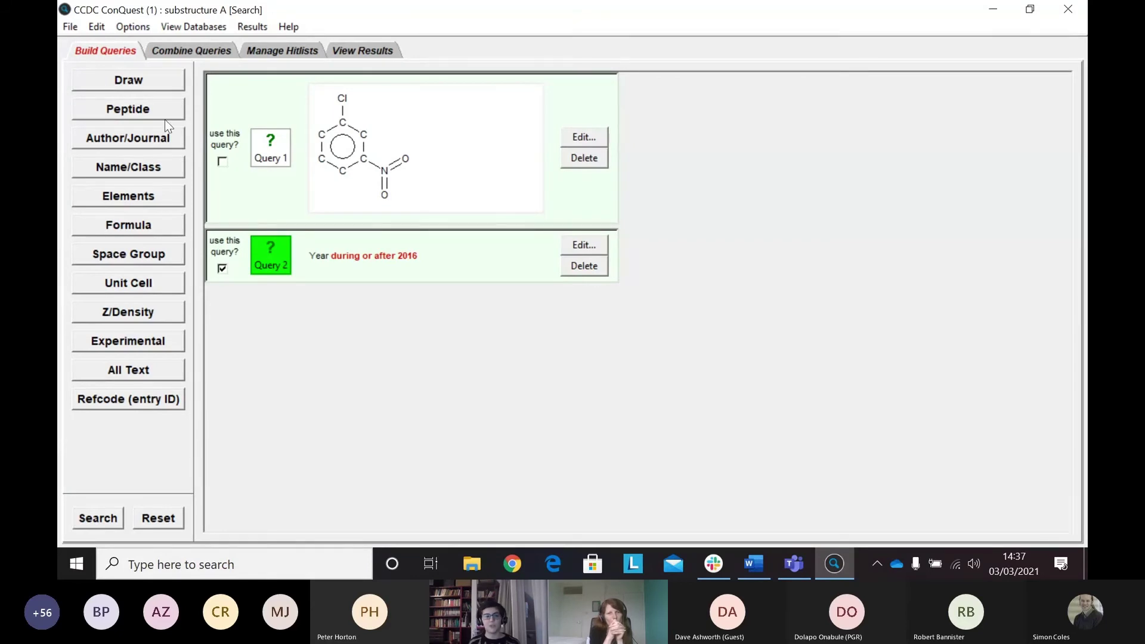
# Enable the chloronitrobenzene substructure query alongside the year query and make it a must-have condition in the query combination.
pyautogui.click(223, 162)
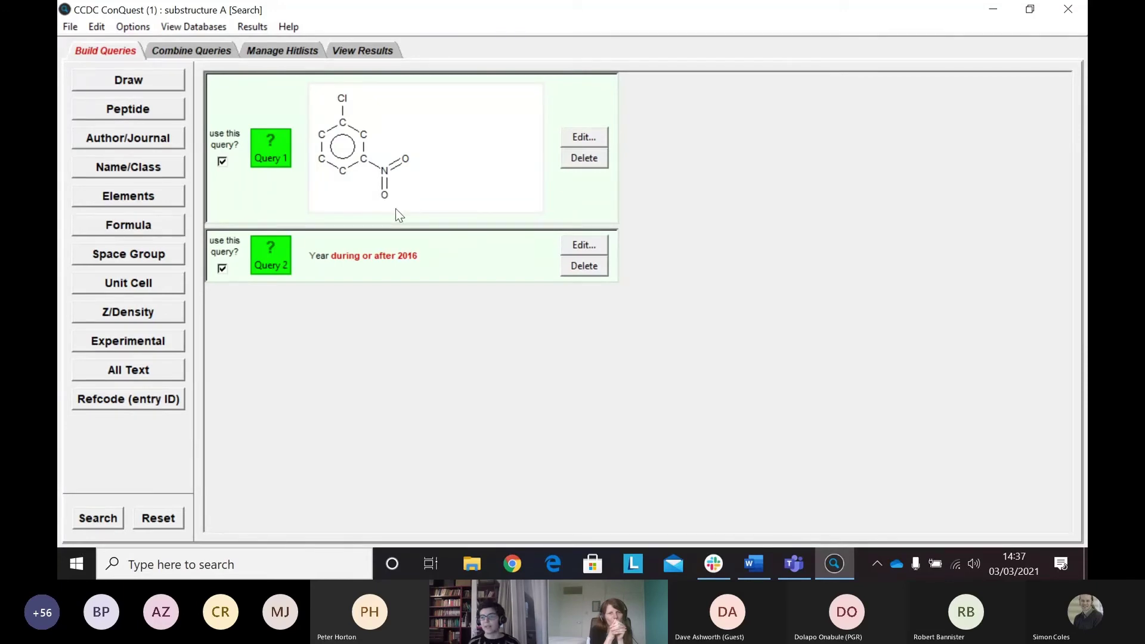
pyautogui.click(203, 51)
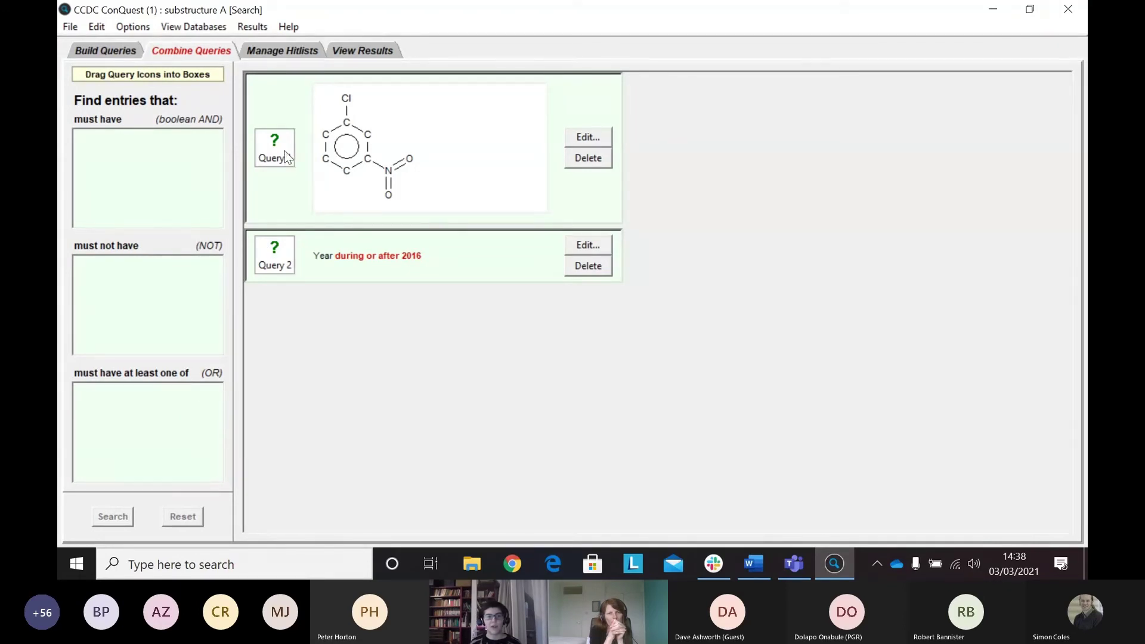
pyautogui.moveTo(287, 156); pyautogui.dragTo(125, 172)
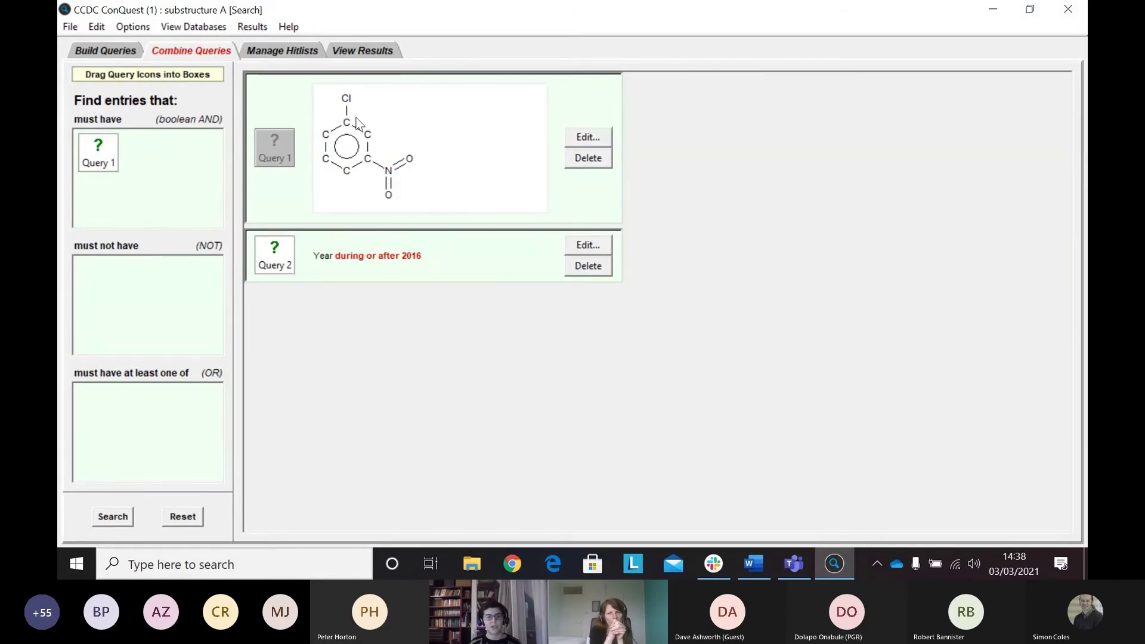
# Try Query 2 as a must-not-have condition and both queries as at-least-one-of alternatives, returning Query 1 to must-have.
pyautogui.moveTo(274, 255); pyautogui.dragTo(119, 291)
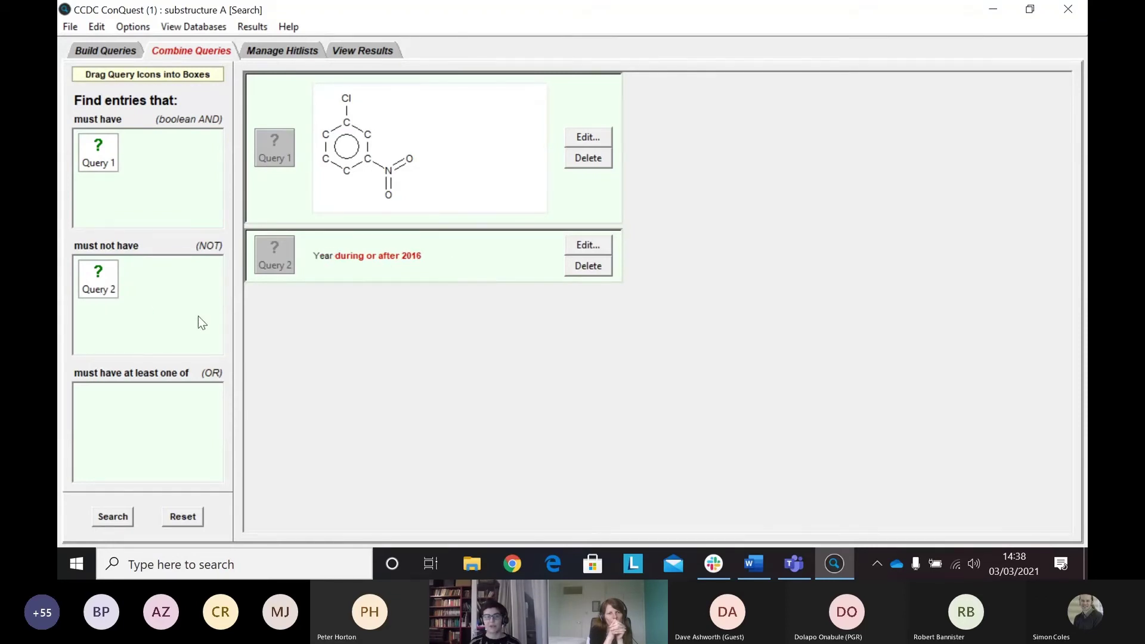
pyautogui.moveTo(101, 277); pyautogui.dragTo(213, 442)
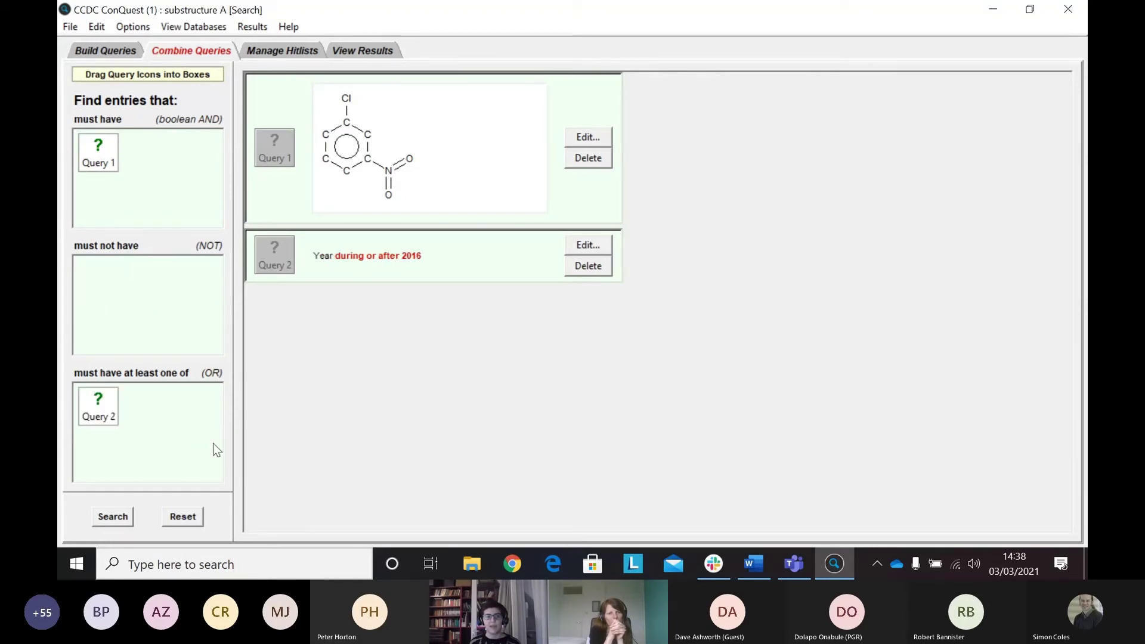
pyautogui.moveTo(101, 162); pyautogui.dragTo(171, 420)
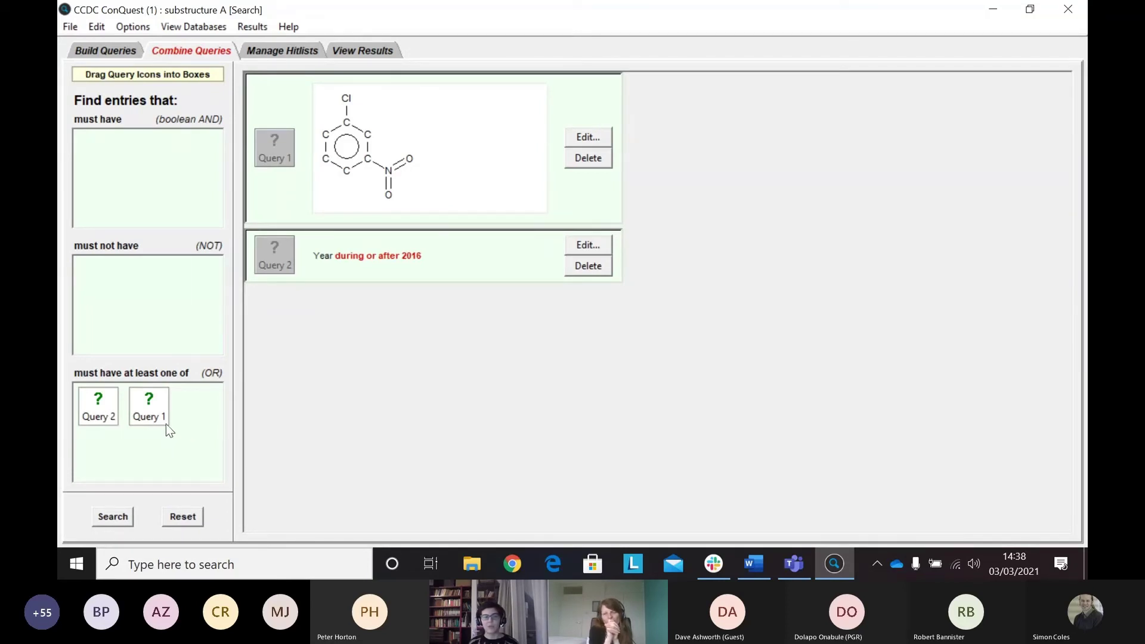
pyautogui.moveTo(166, 423); pyautogui.dragTo(118, 177)
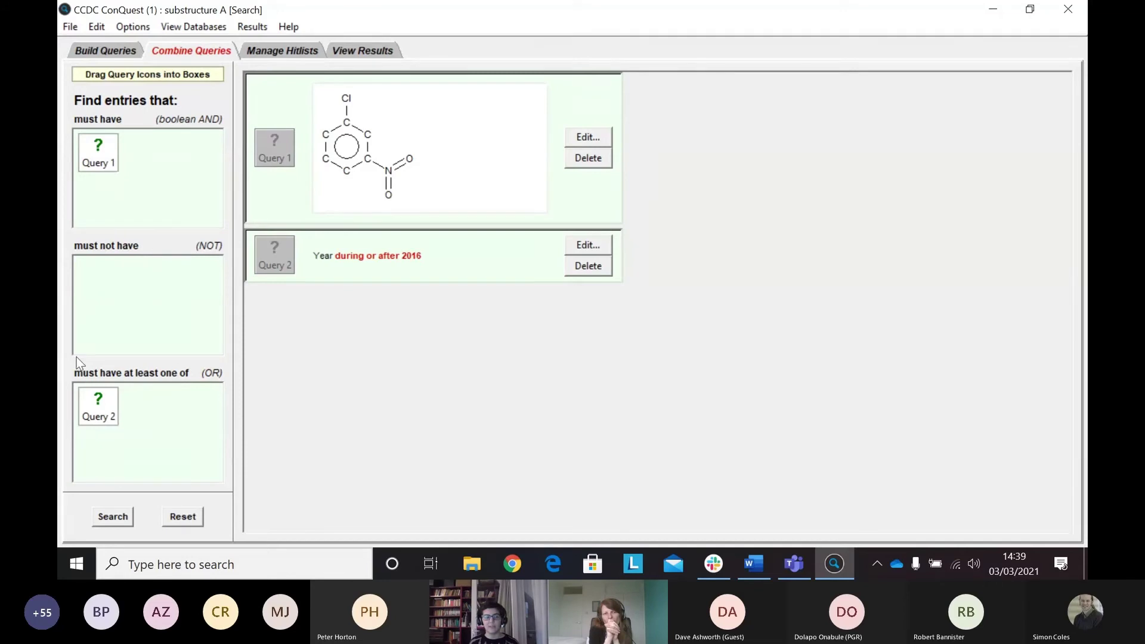
# Add the year query to the must-have conditions and run the combined search as search2 on the CSD.
pyautogui.moveTo(105, 412); pyautogui.dragTo(160, 162)
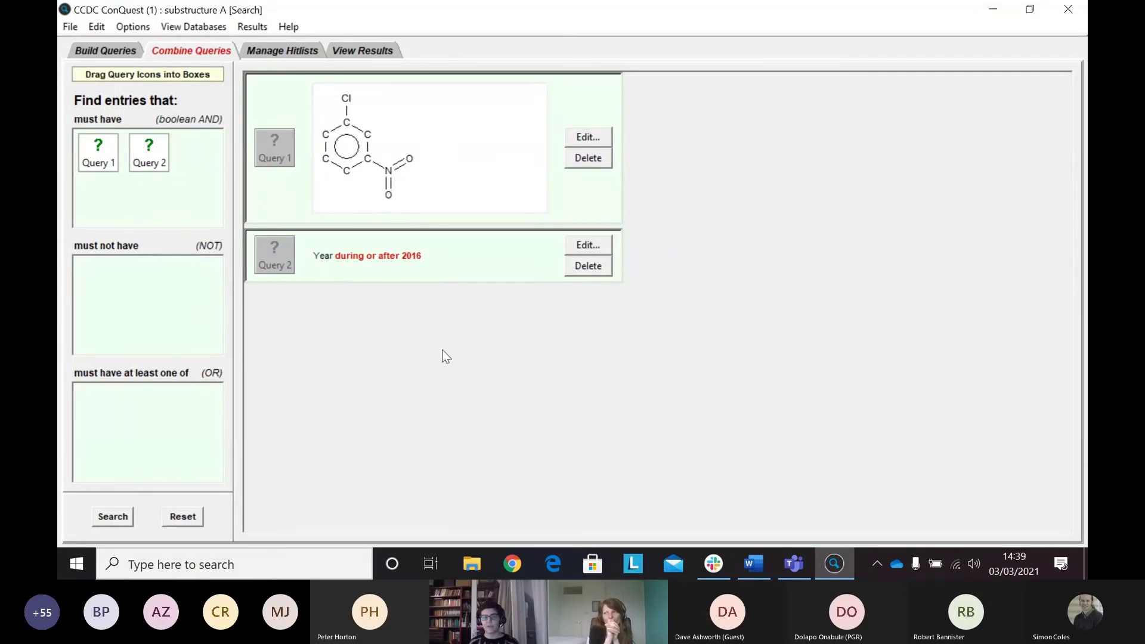
pyautogui.click(113, 516)
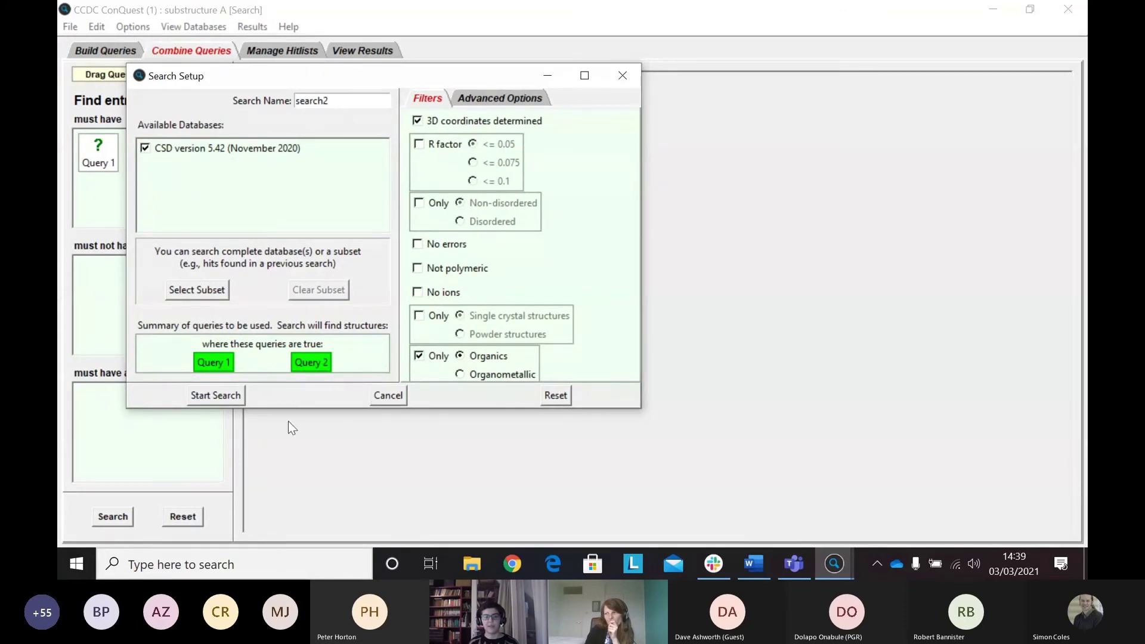
pyautogui.click(216, 396)
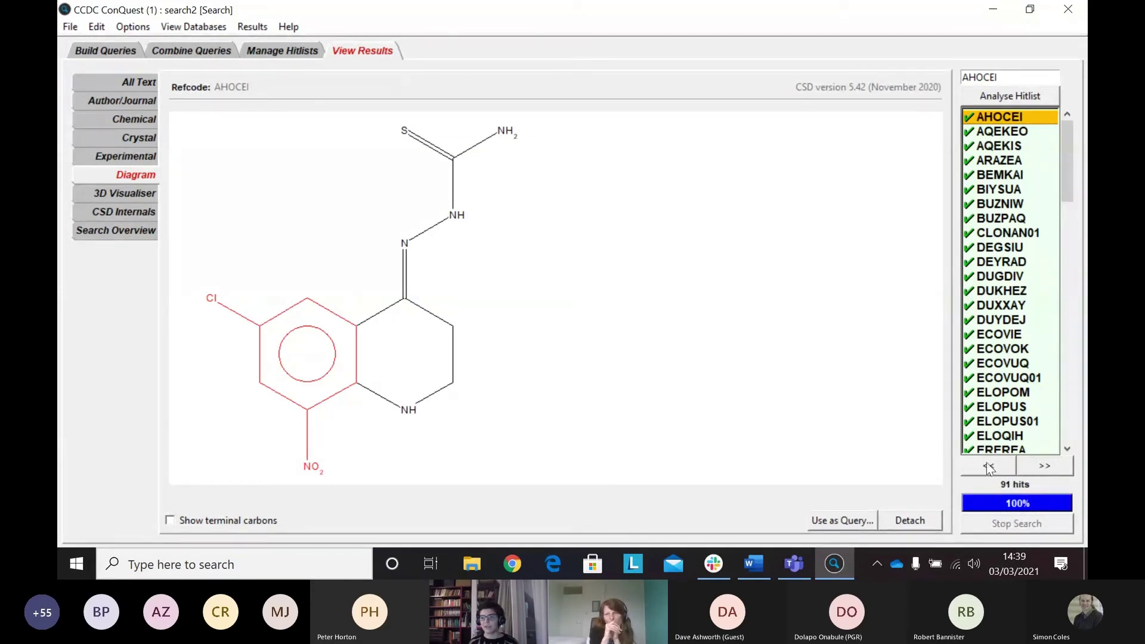
# Review the full record of hit AHOCEI and check the publication years of AHOCEI, BUZPAQ, DUYDEJ and ECOVUQ01.
pyautogui.moveTo(1026, 487)
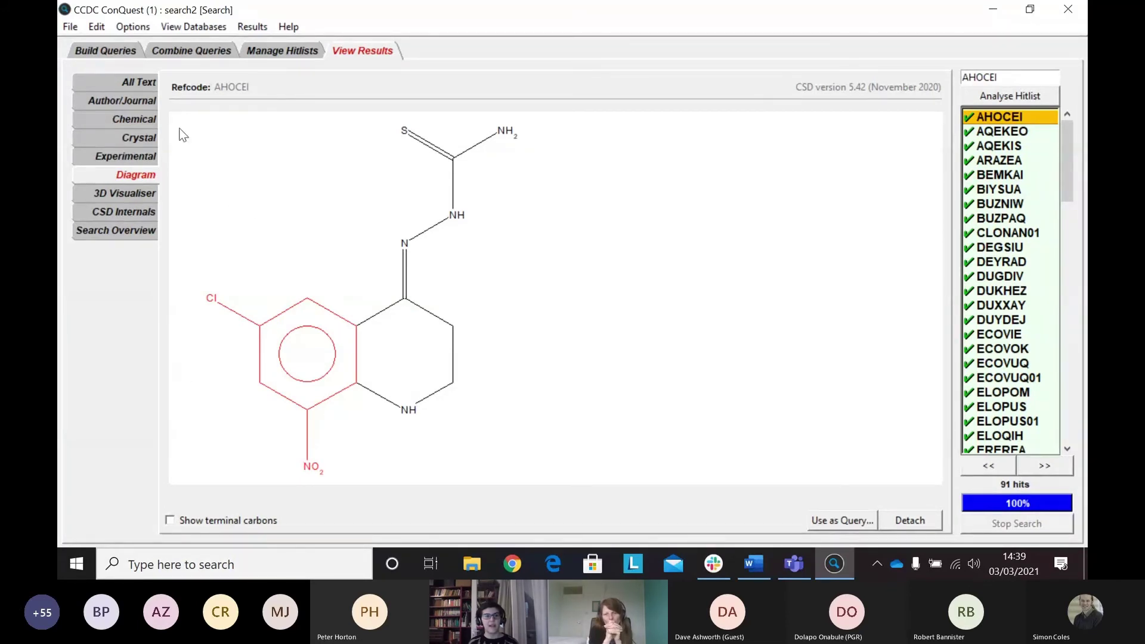
pyautogui.click(142, 82)
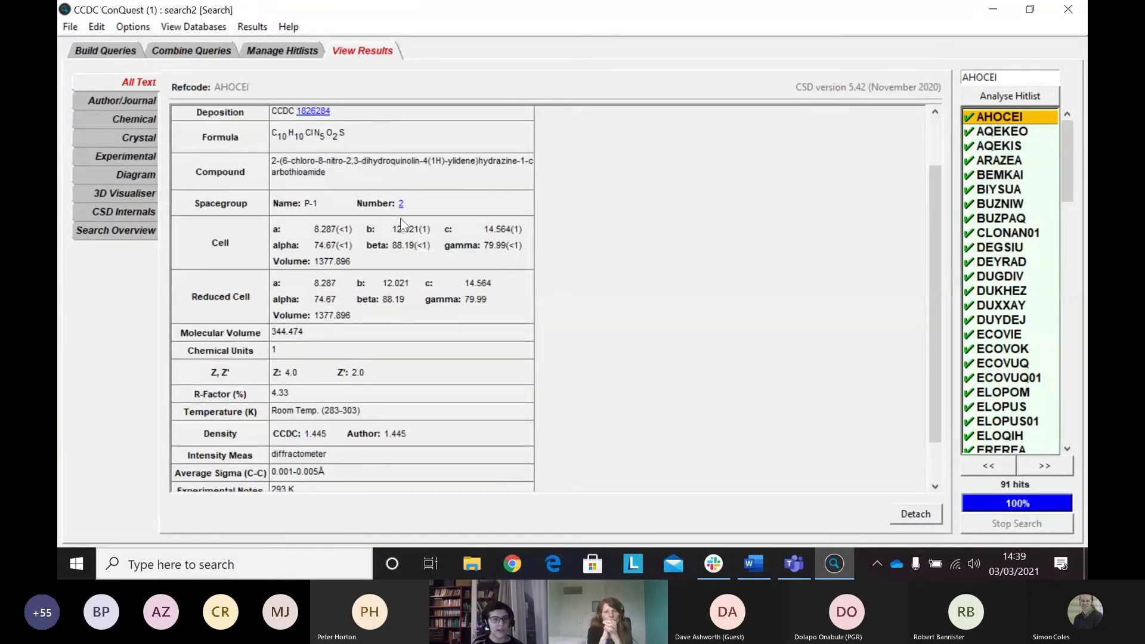
pyautogui.click(132, 102)
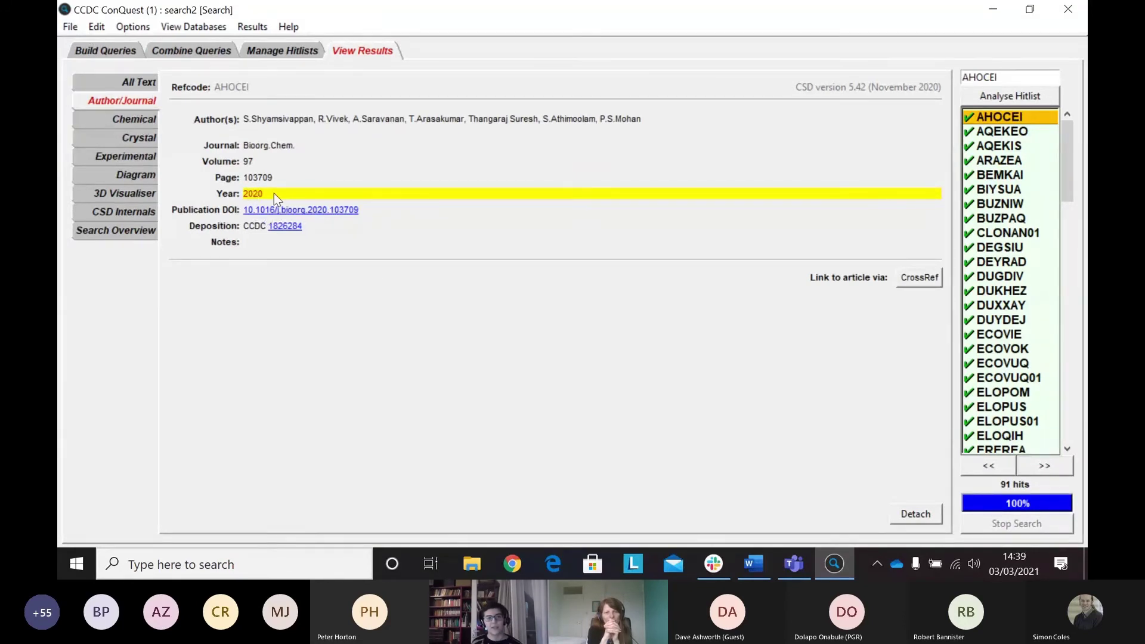
pyautogui.click(1003, 221)
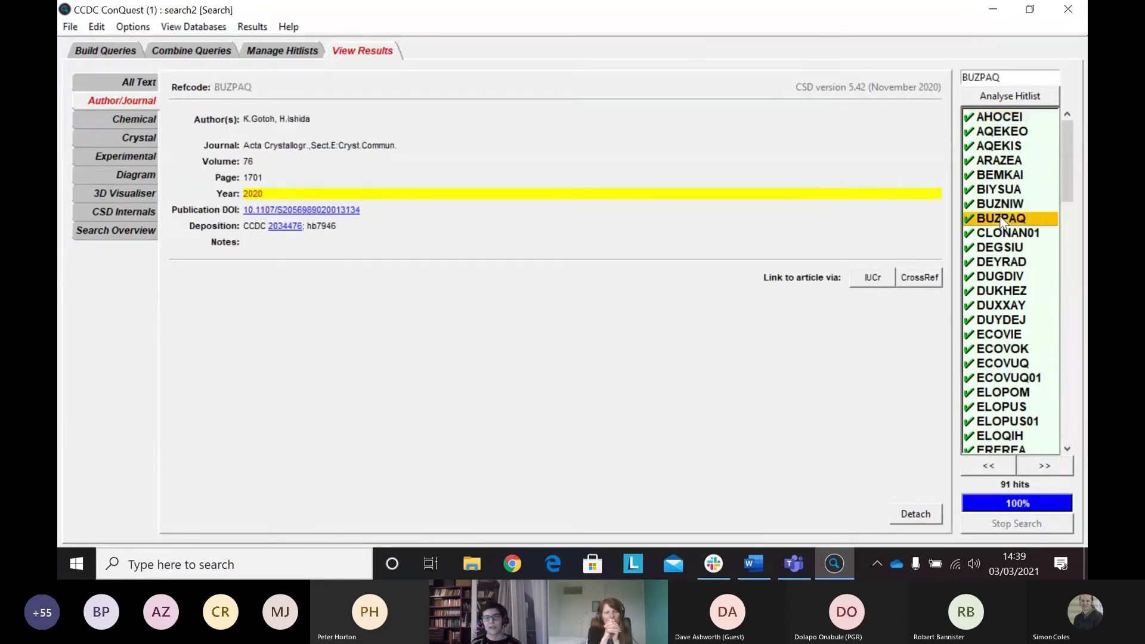
pyautogui.click(1021, 322)
pyautogui.click(1032, 380)
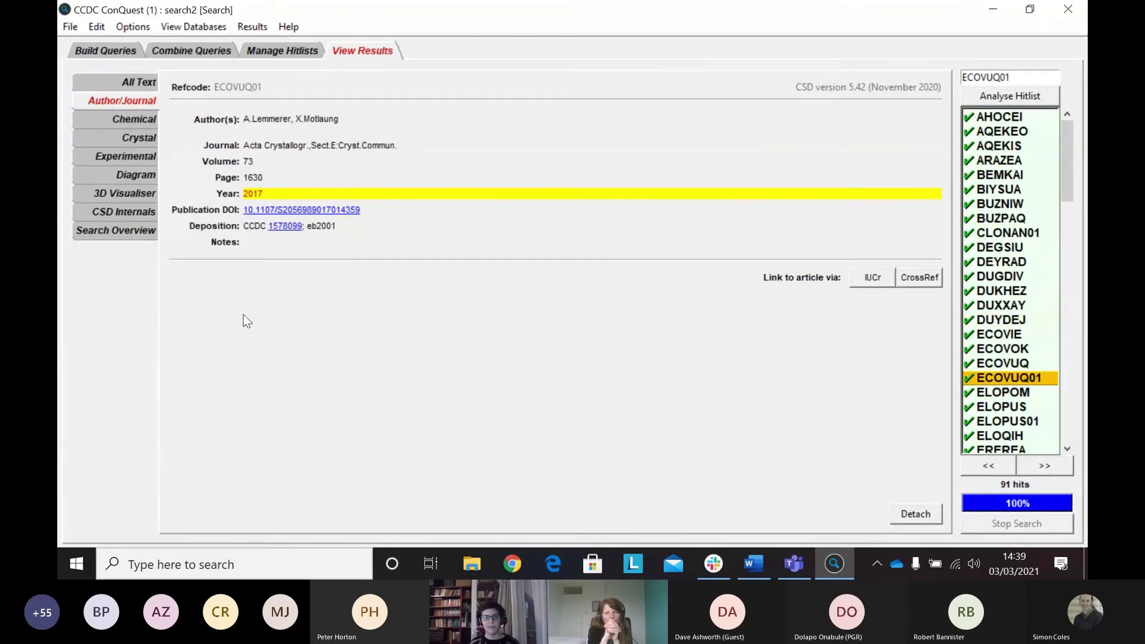
# Rename the search2 hitlist to "A - from 2016 - v1".
pyautogui.click(272, 50)
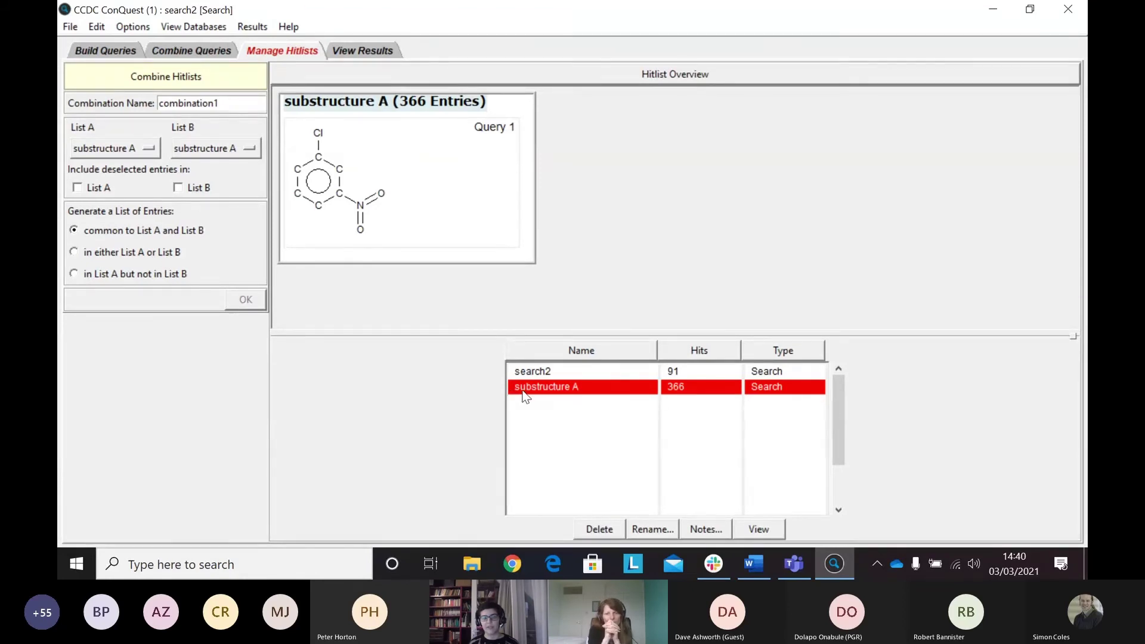
pyautogui.click(530, 374)
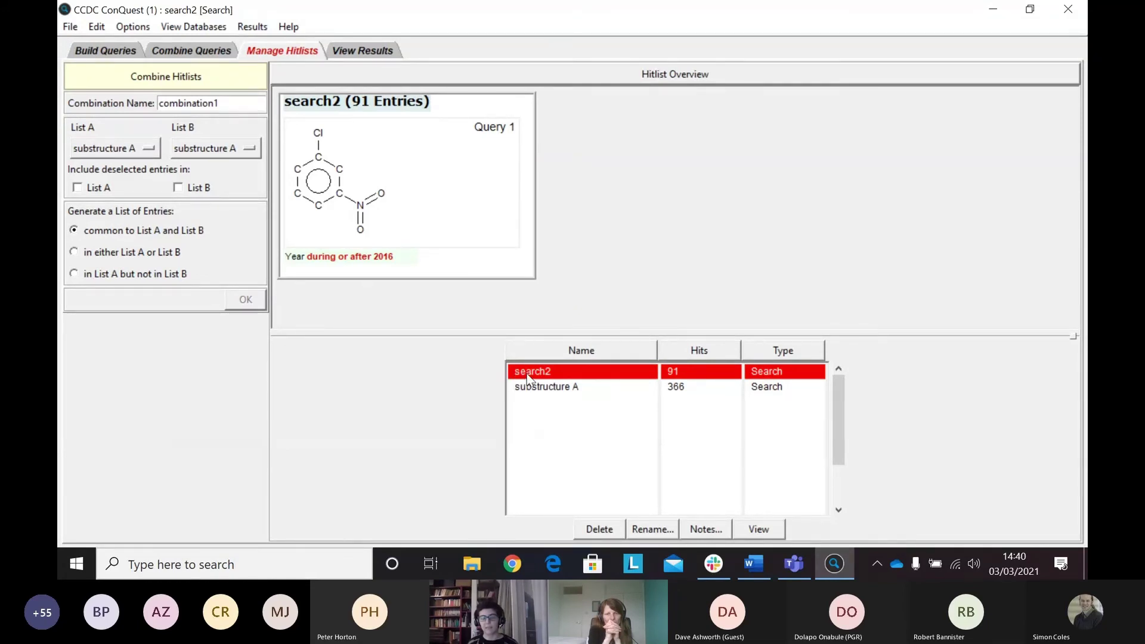
pyautogui.click(651, 528)
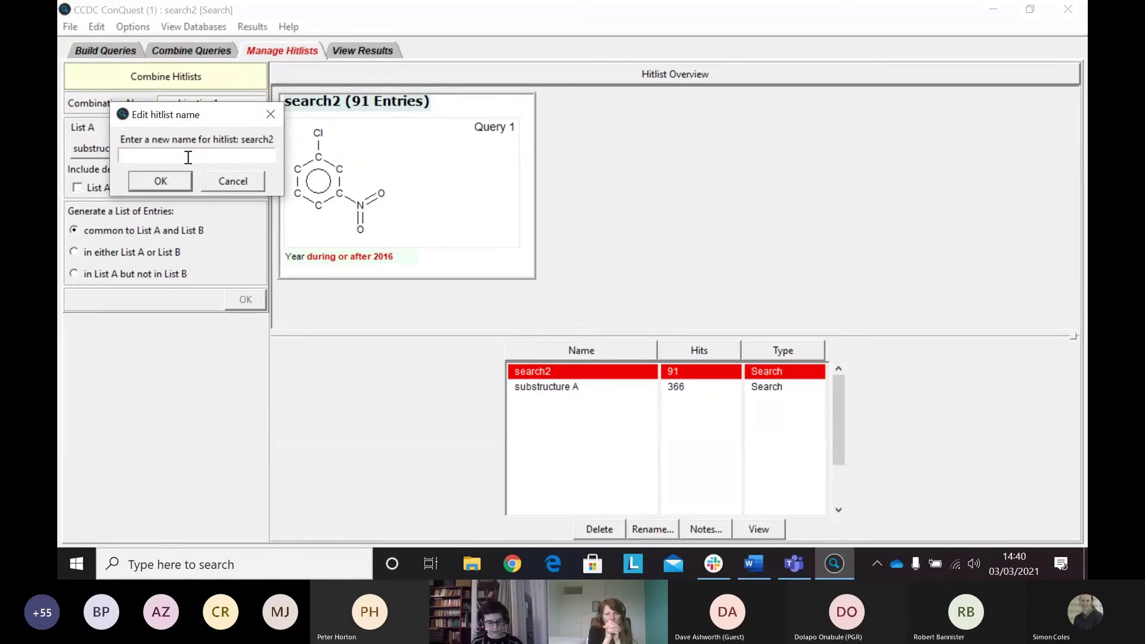
pyautogui.write('A -')
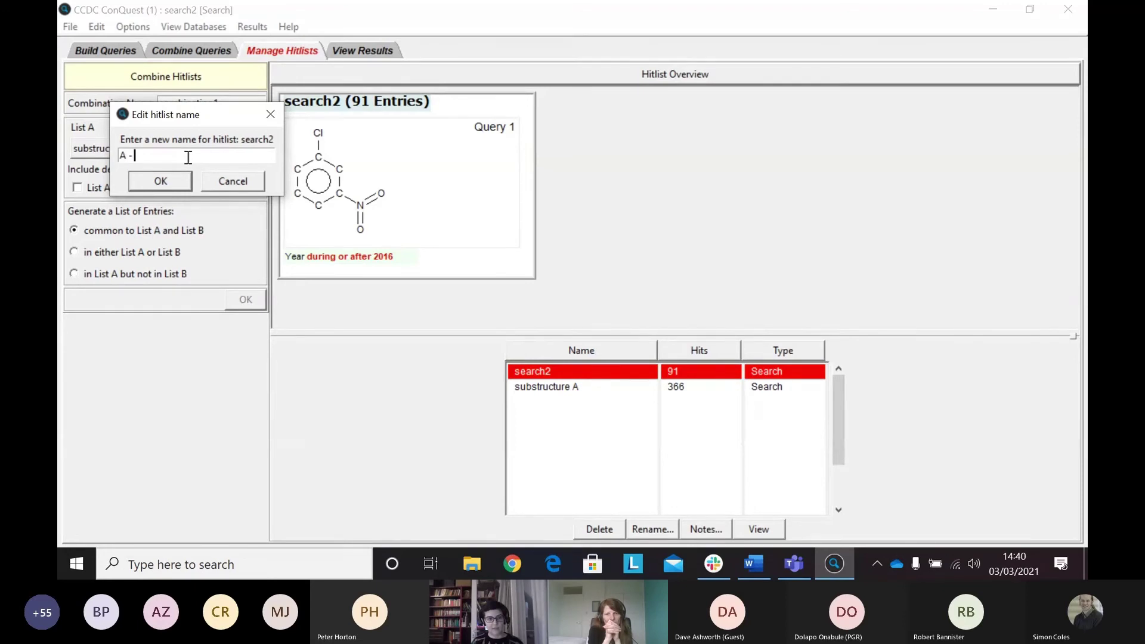
pyautogui.write(' during')
pyautogui.press('BackSpace')
pyautogui.press('BackSpace')
pyautogui.press('BackSpace')
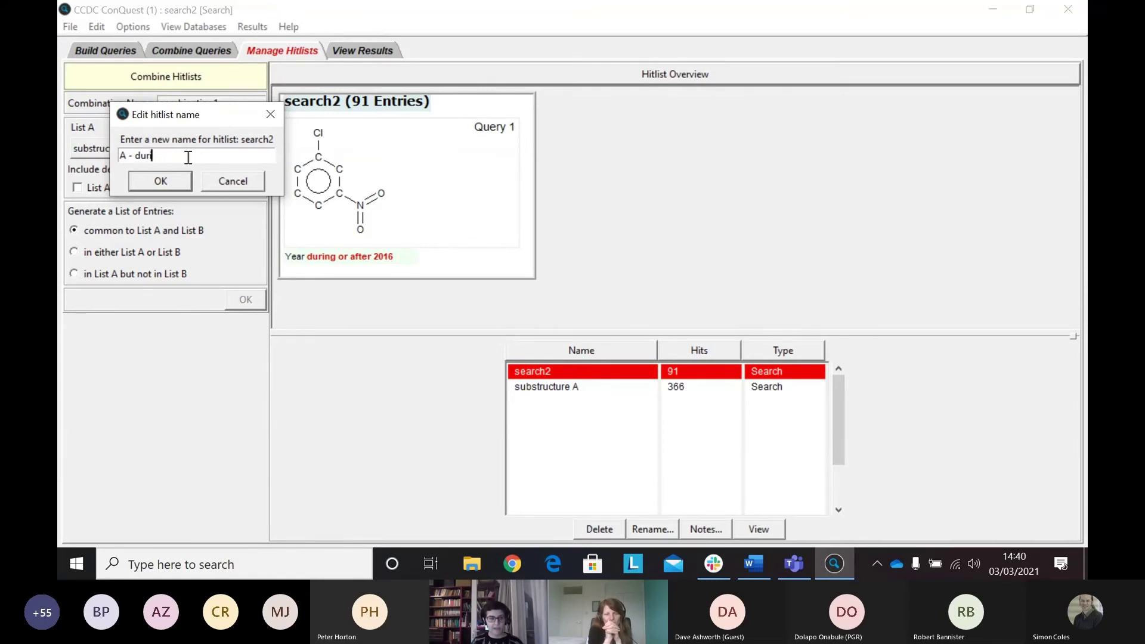
pyautogui.press('BackSpace')
pyautogui.press('BackSpace')
pyautogui.press('BackSpace')
pyautogui.press('BackSpace')
pyautogui.write('from 2016 - v1')
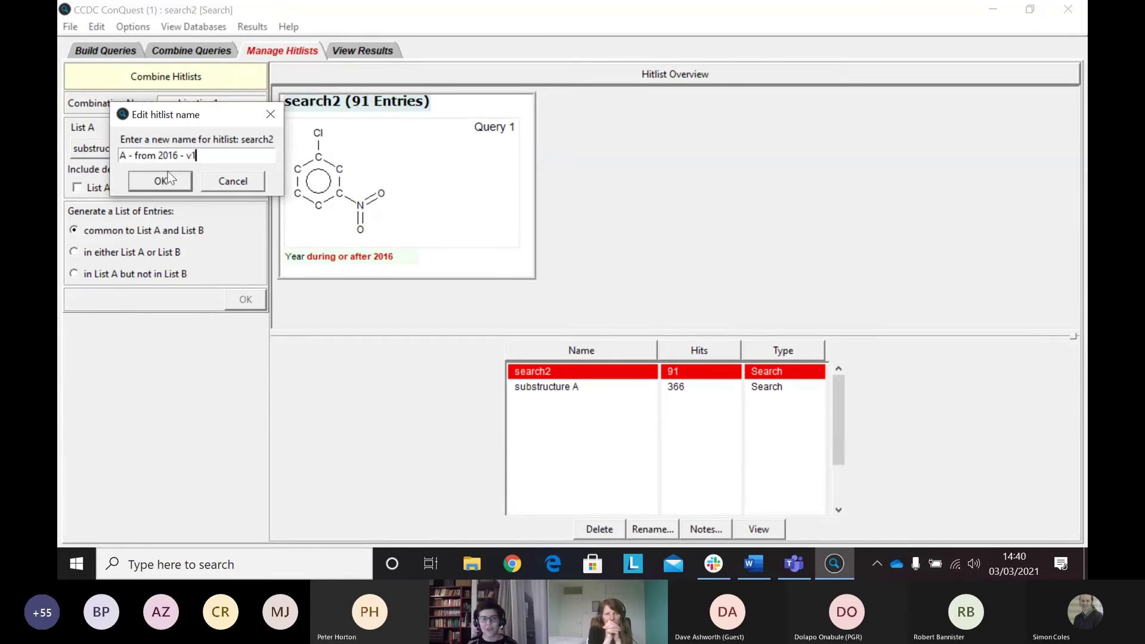
pyautogui.click(169, 177)
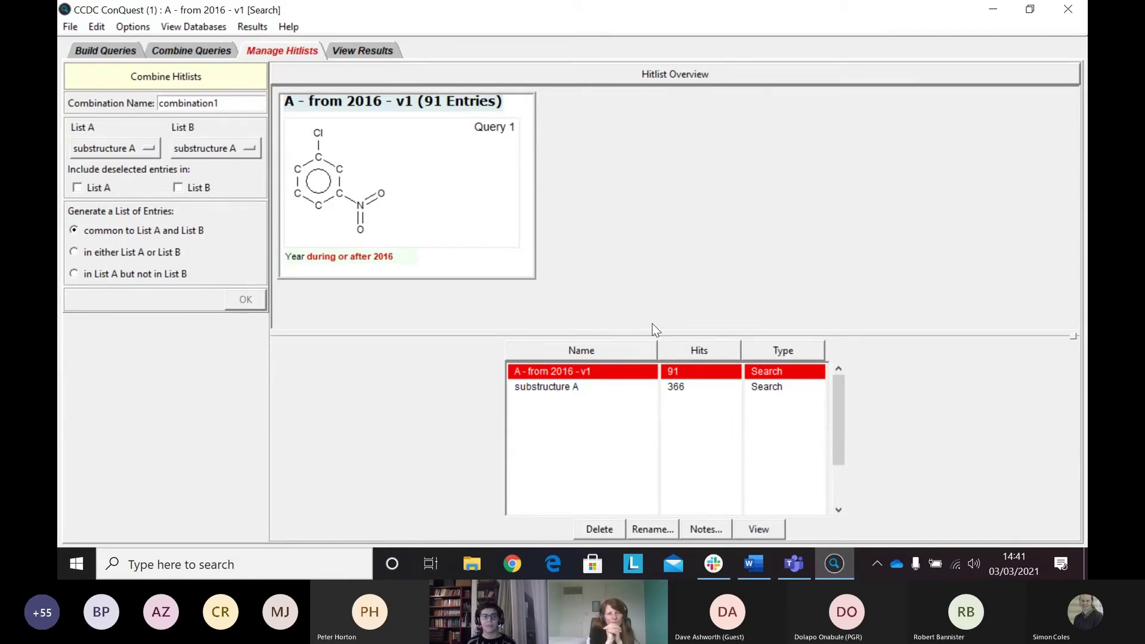
# Open the search setup from the stored year query during or after 2016, saving it as a separate query without overwriting the original.
pyautogui.click(95, 52)
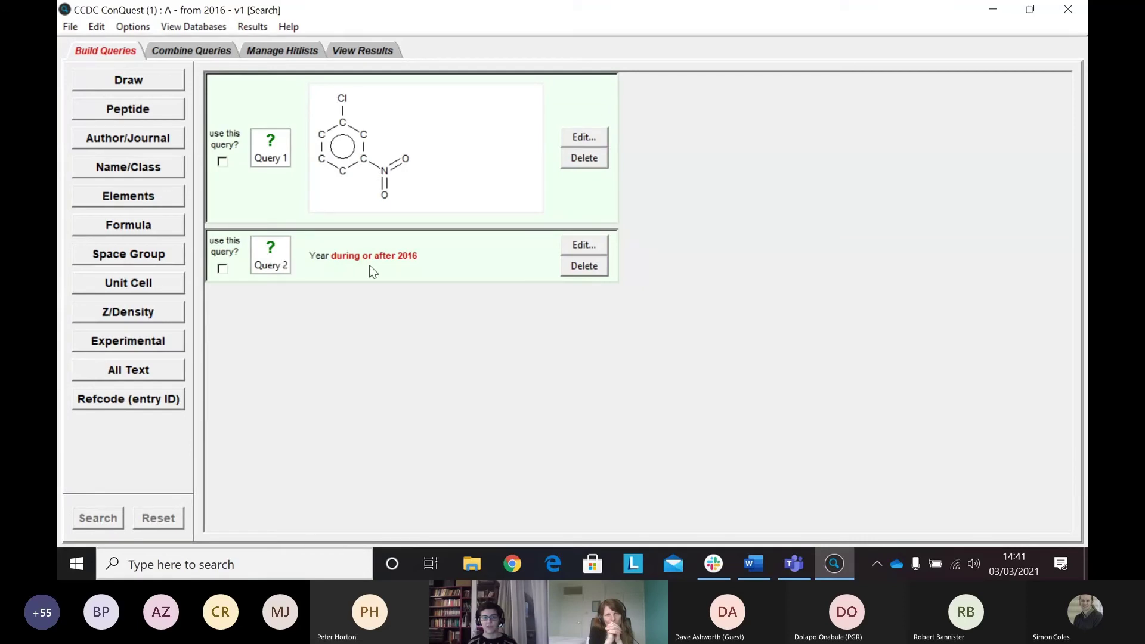
pyautogui.click(600, 249)
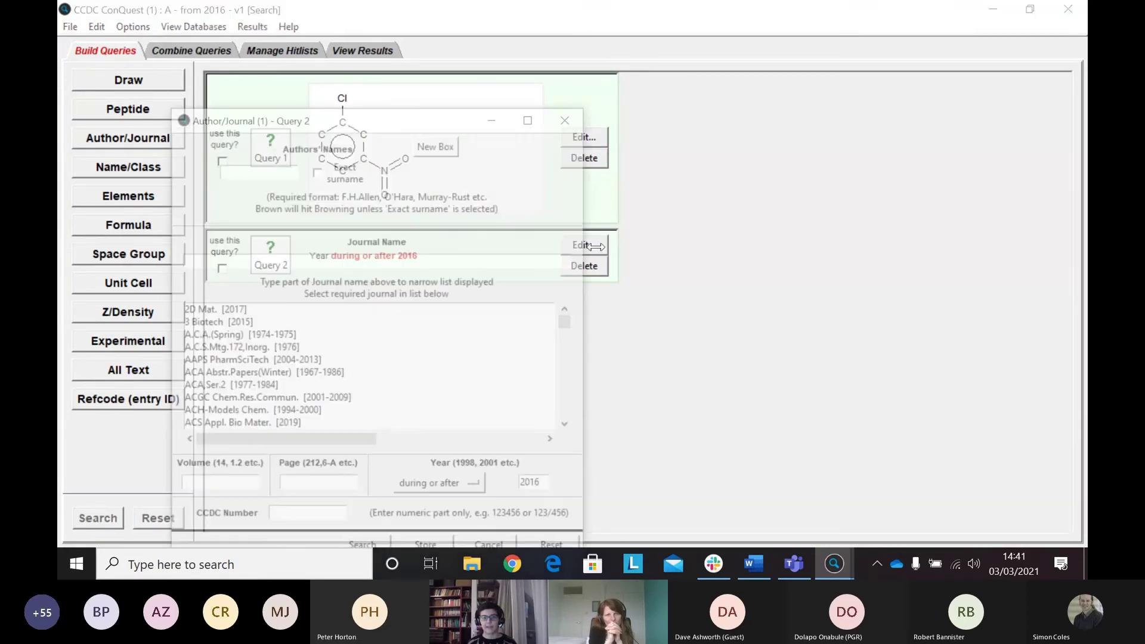
pyautogui.moveTo(335, 118); pyautogui.dragTo(436, 36)
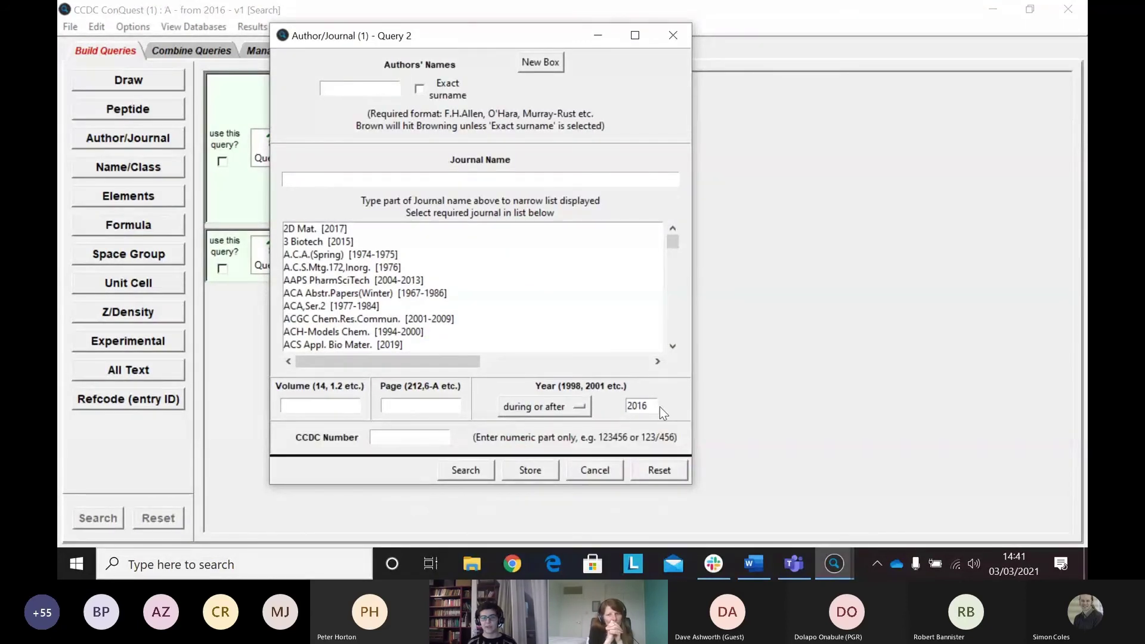
pyautogui.click(463, 471)
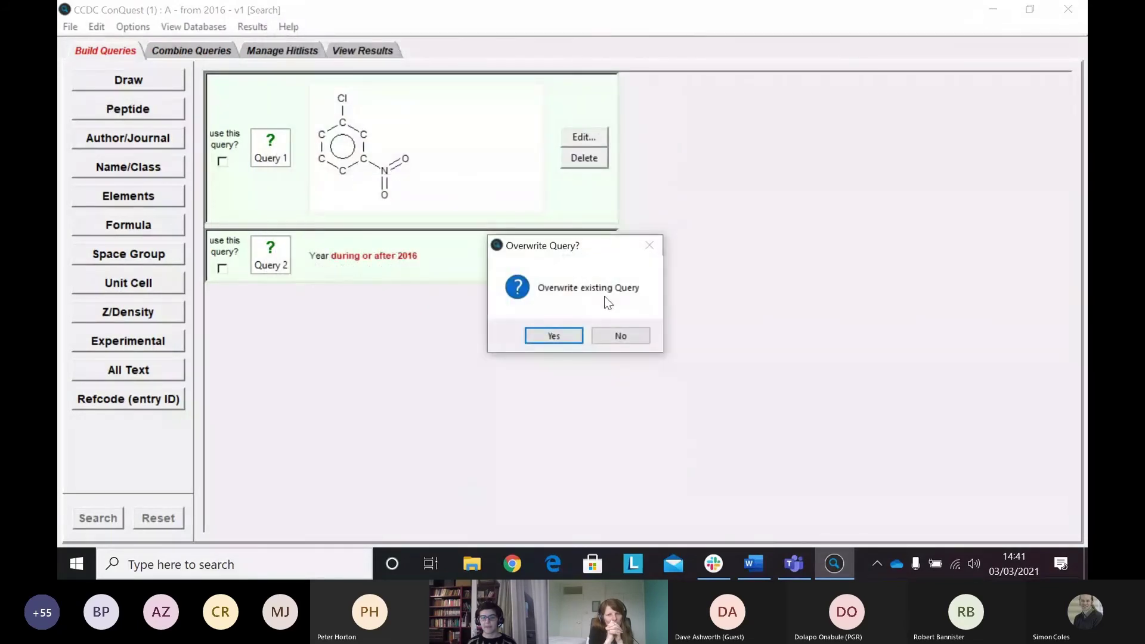
pyautogui.click(628, 335)
pyautogui.moveTo(440, 130); pyautogui.dragTo(564, 108)
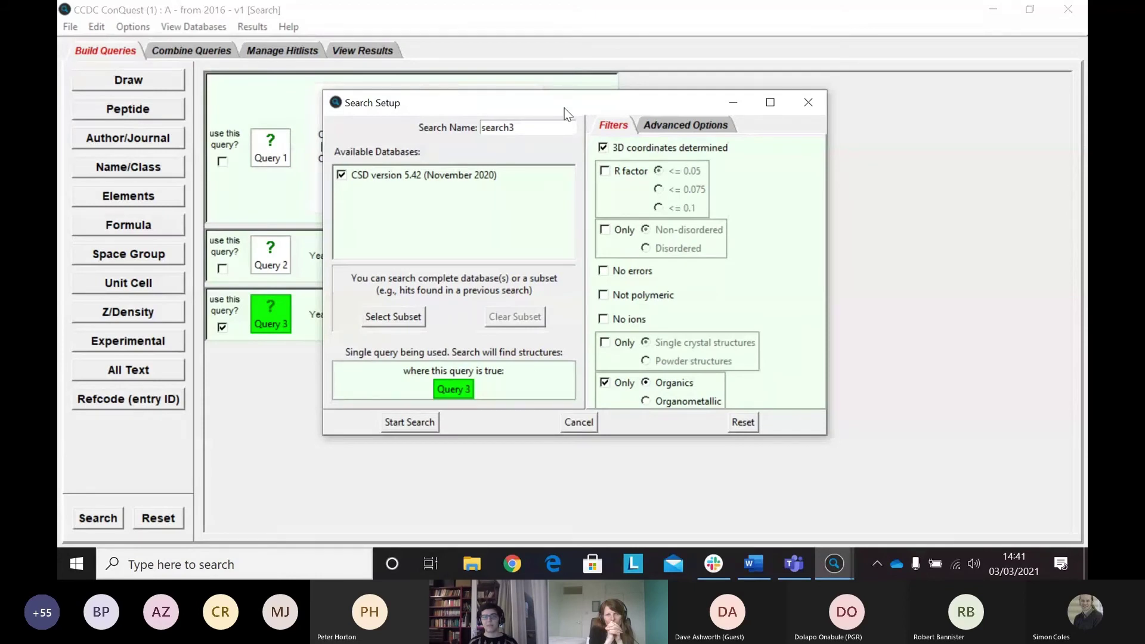
pyautogui.moveTo(564, 108); pyautogui.dragTo(740, 141)
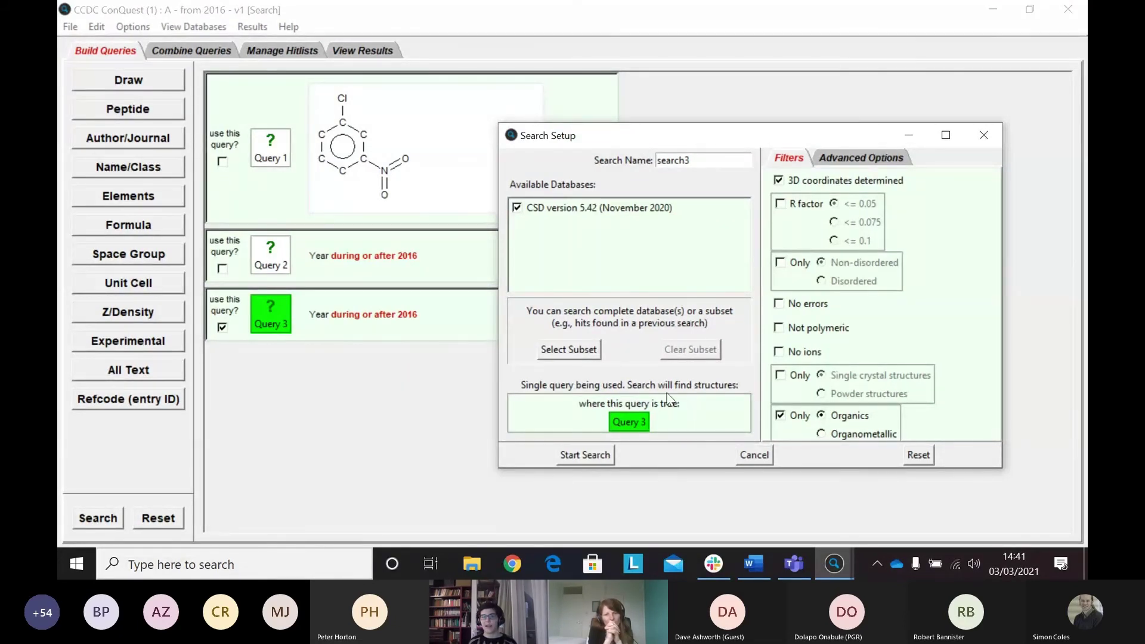
# Open the subset restriction for the search and review the available pre-defined hitlists.
pyautogui.click(567, 348)
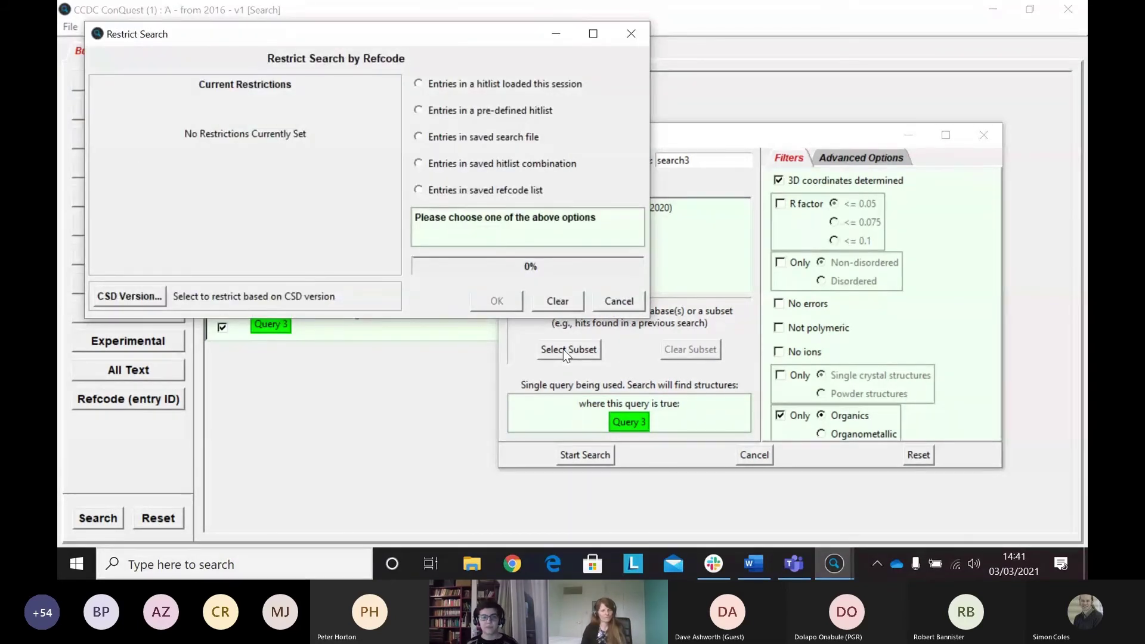
pyautogui.click(418, 111)
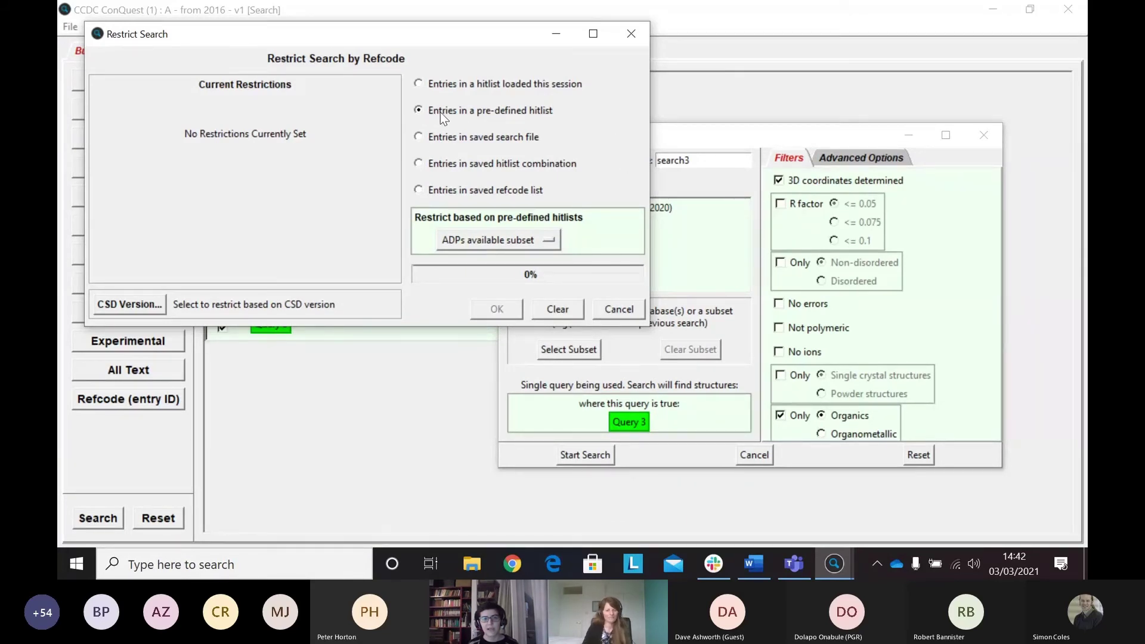
pyautogui.click(552, 238)
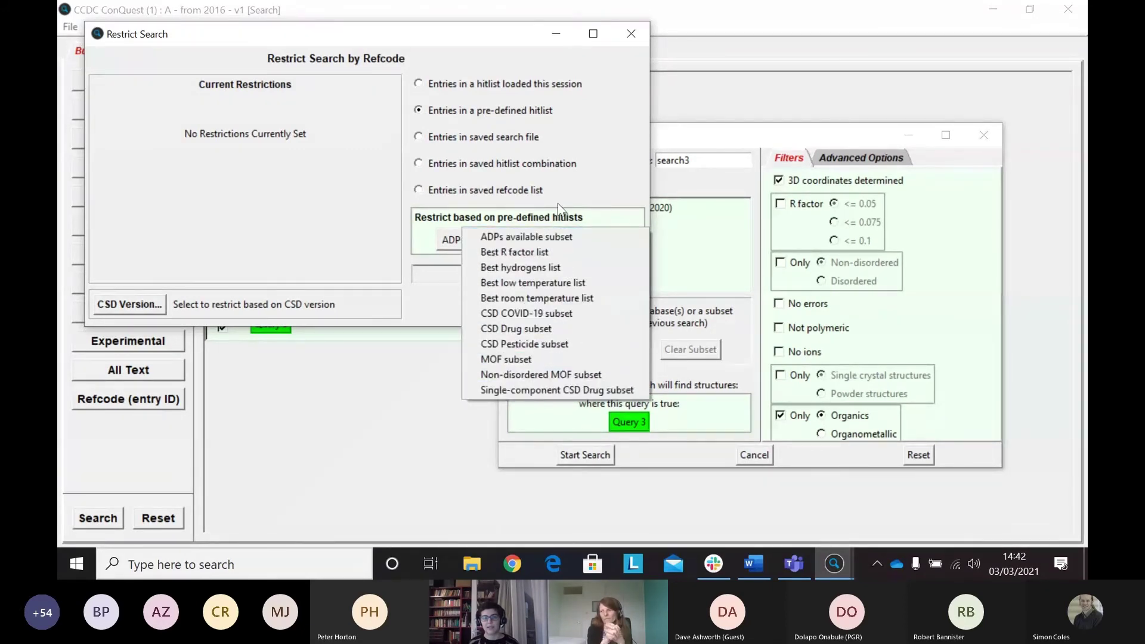
pyautogui.click(627, 212)
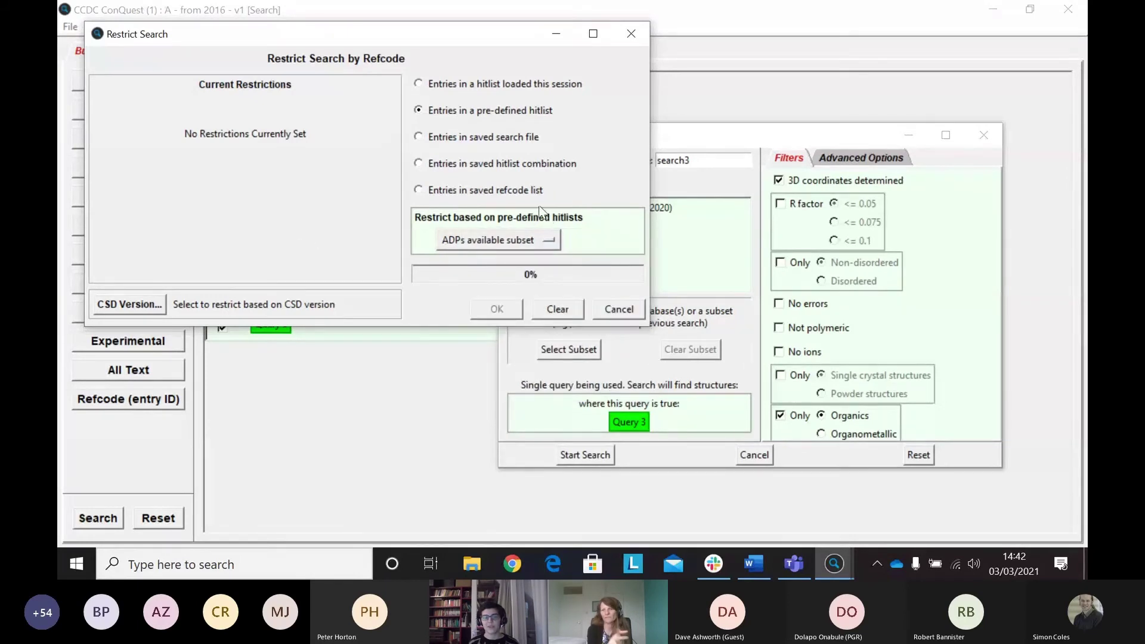
# Restrict the year search to entries in this session's substructure A hitlist and run it as search3.
pyautogui.click(419, 83)
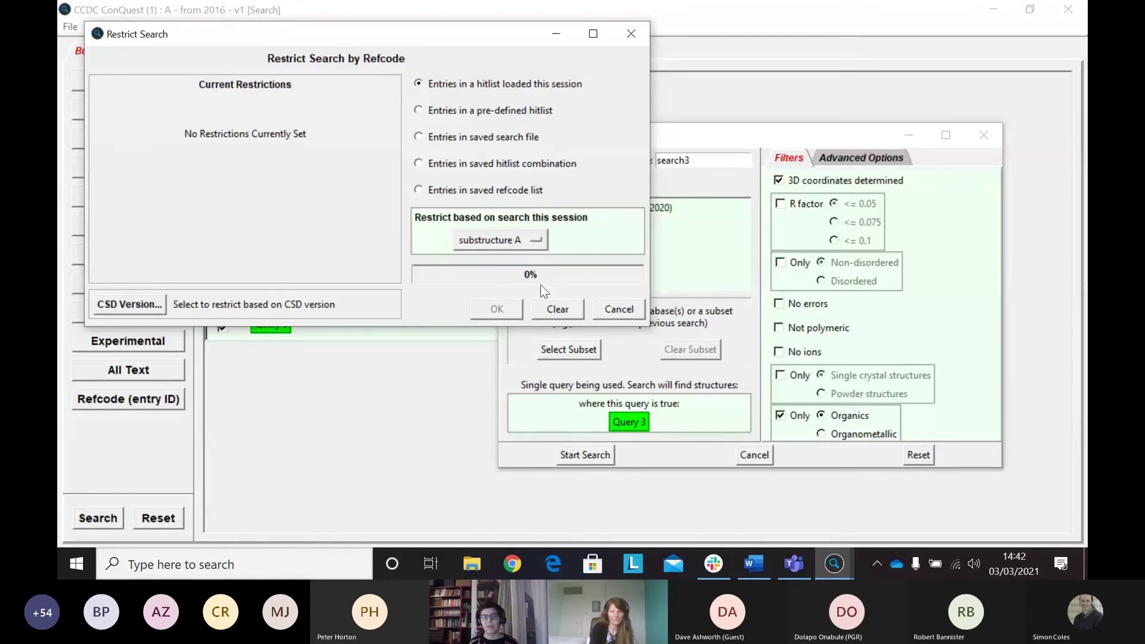
pyautogui.click(540, 238)
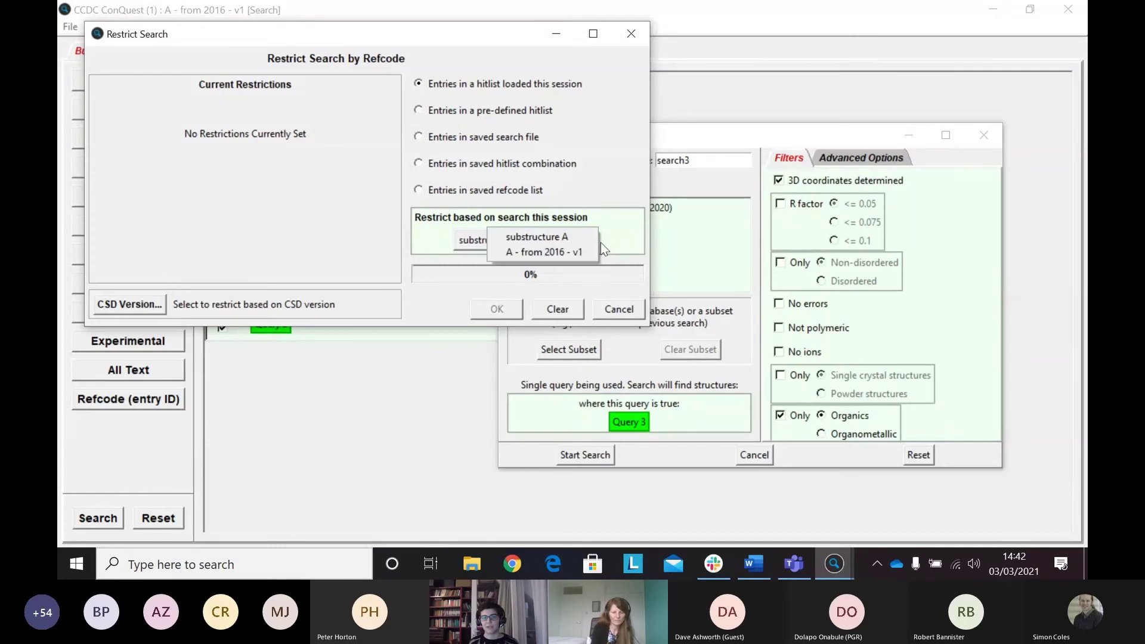
pyautogui.click(533, 236)
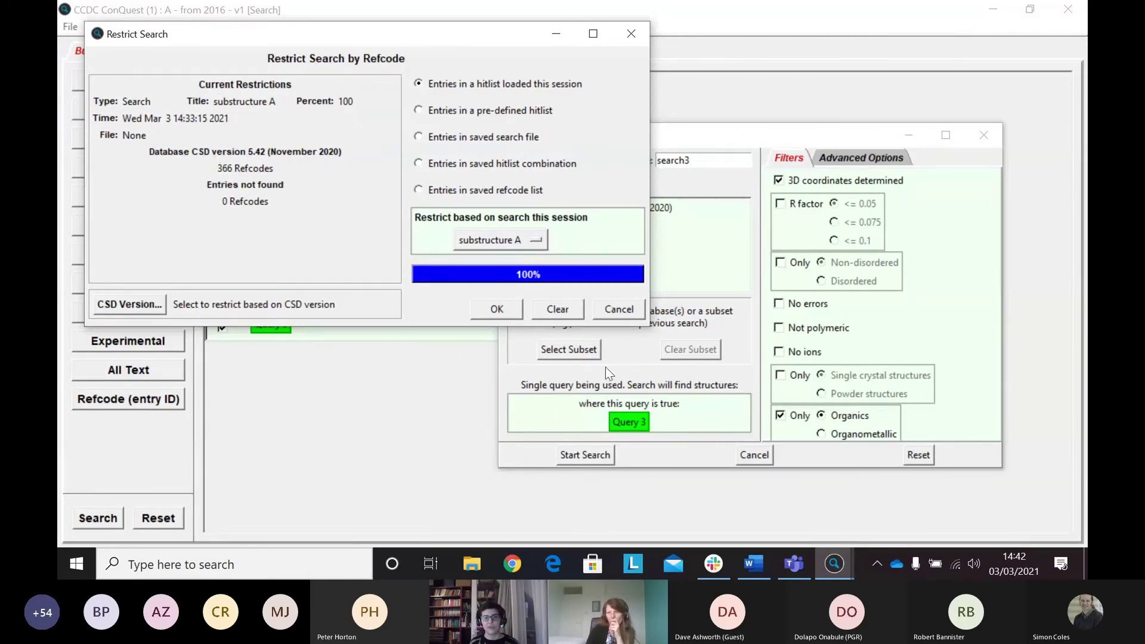
pyautogui.click(501, 308)
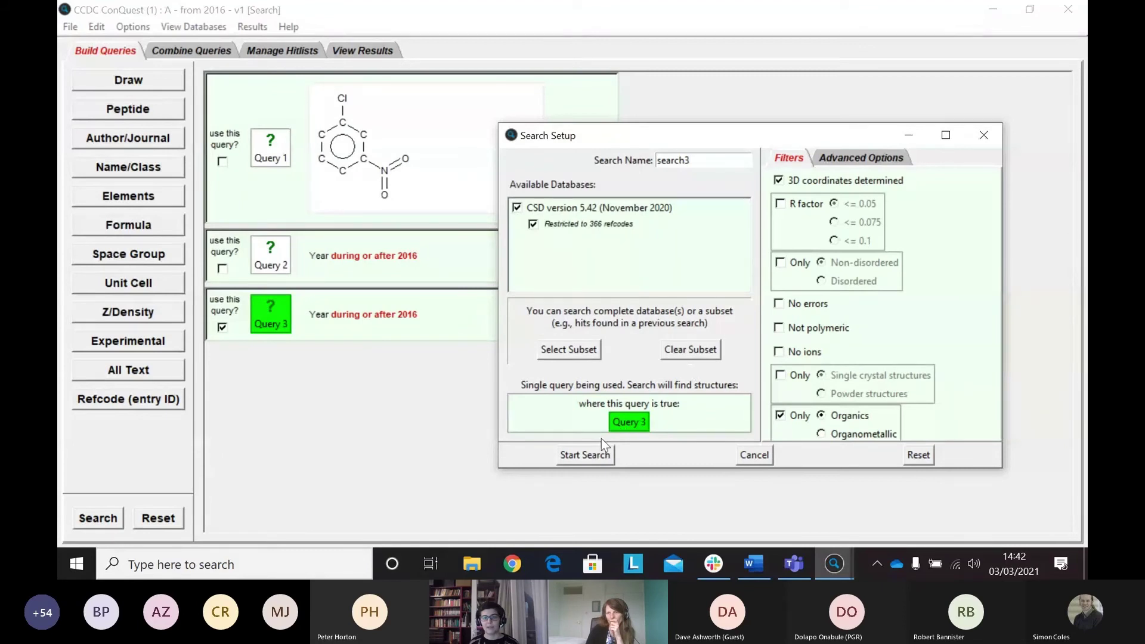
pyautogui.doubleClick(717, 163)
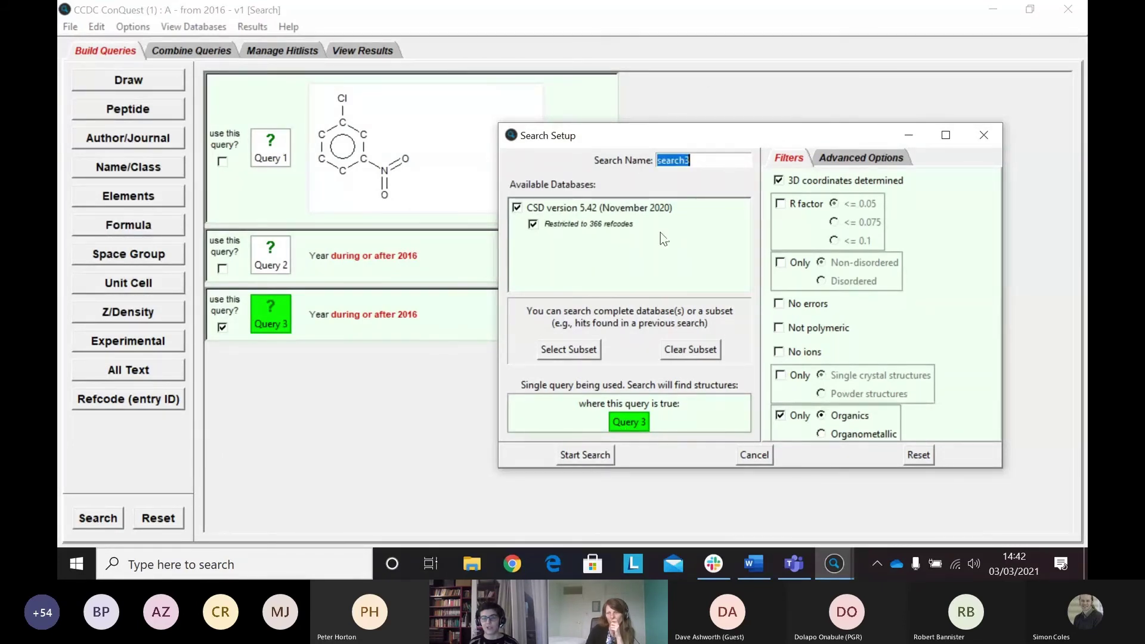
pyautogui.click(587, 454)
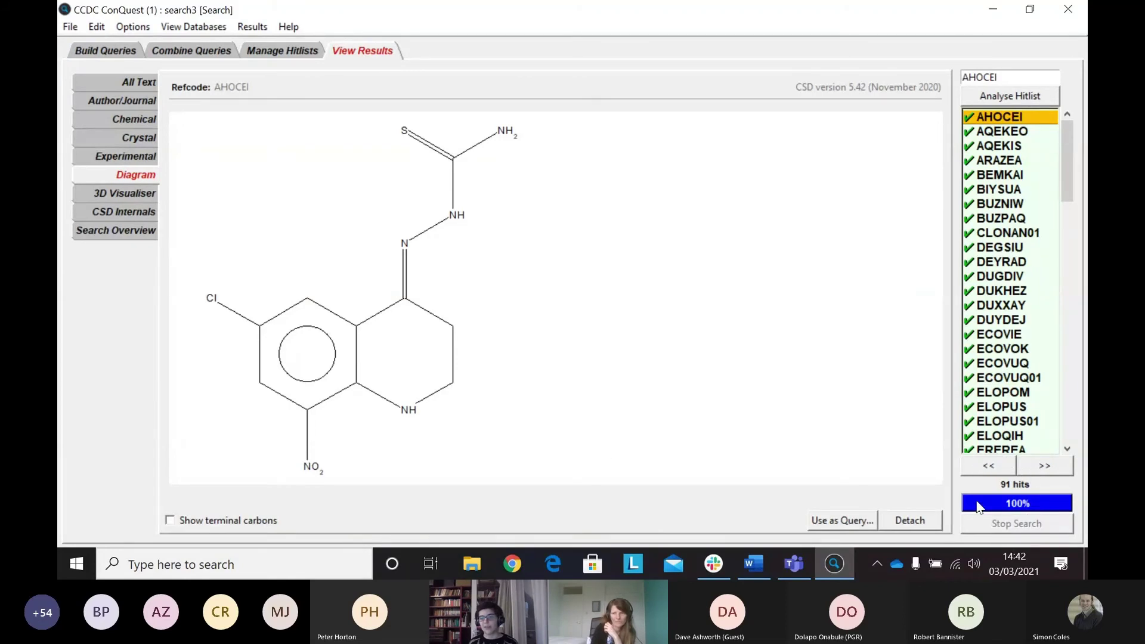
# Inspect the diagrams of hits AQEKIS and ELOPOM and check the publication year of ELOPOM.
pyautogui.click(1021, 147)
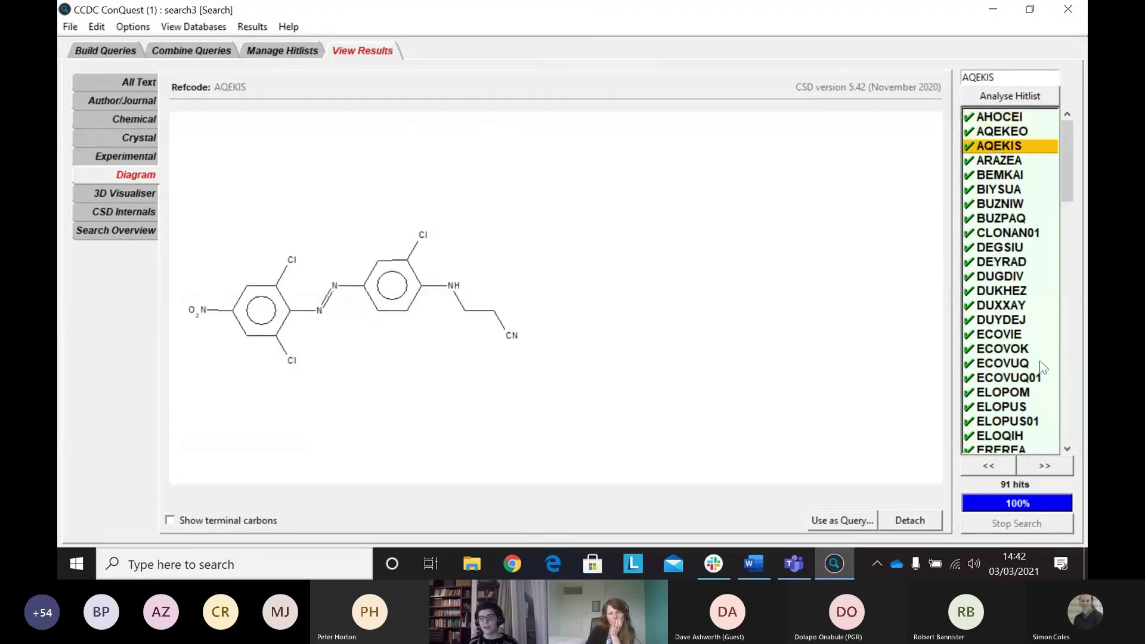
pyautogui.moveTo(1066, 150); pyautogui.dragTo(1066, 169)
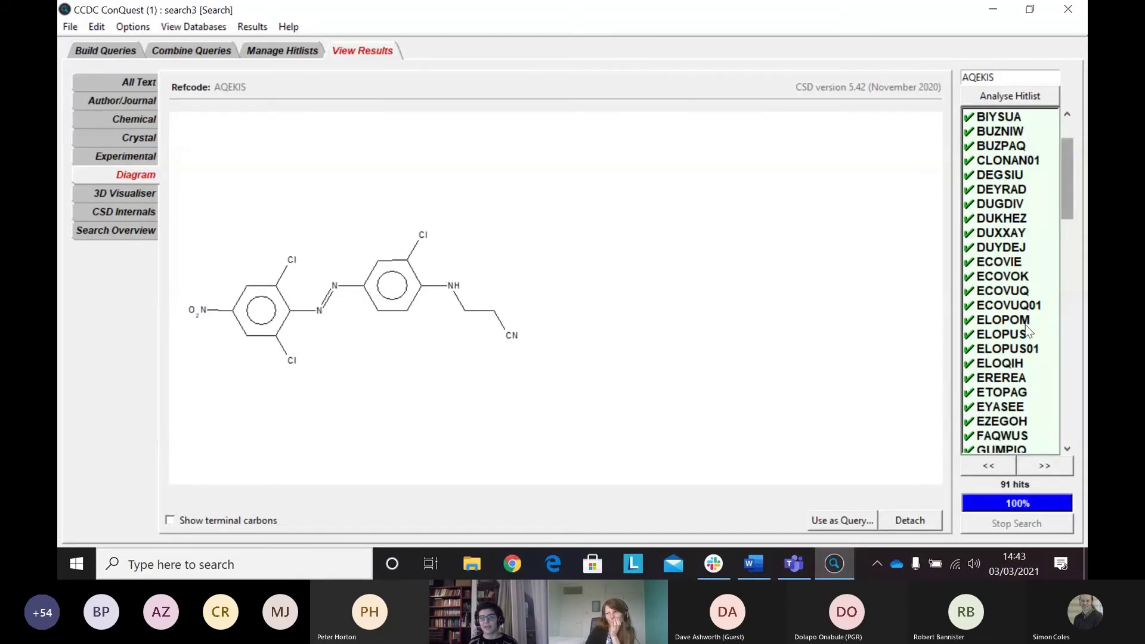
pyautogui.click(1007, 320)
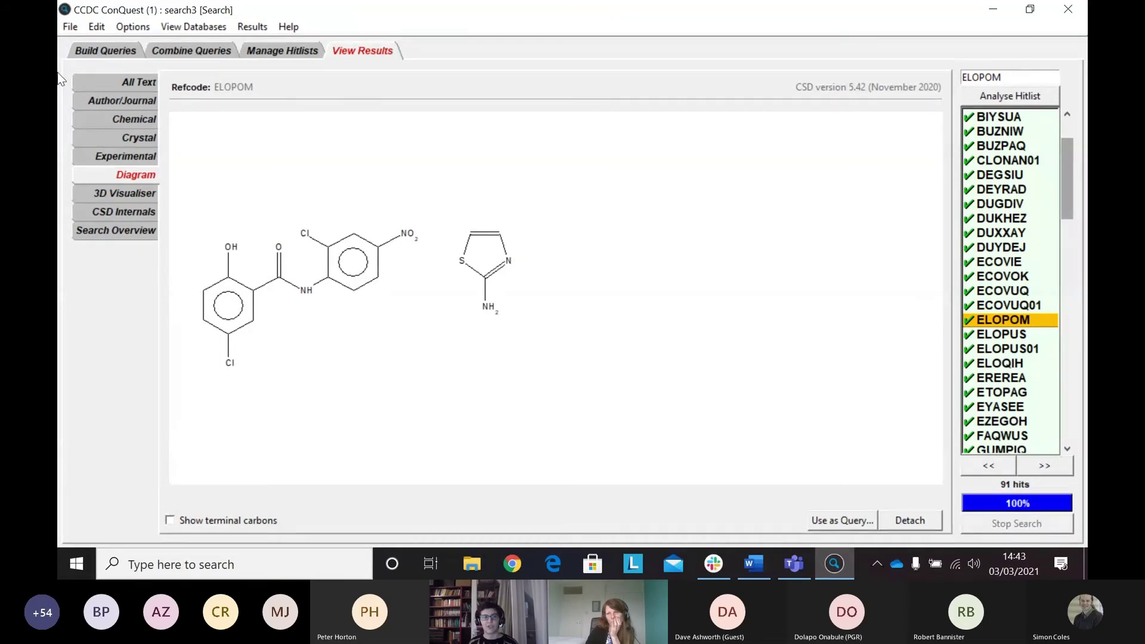
pyautogui.click(117, 101)
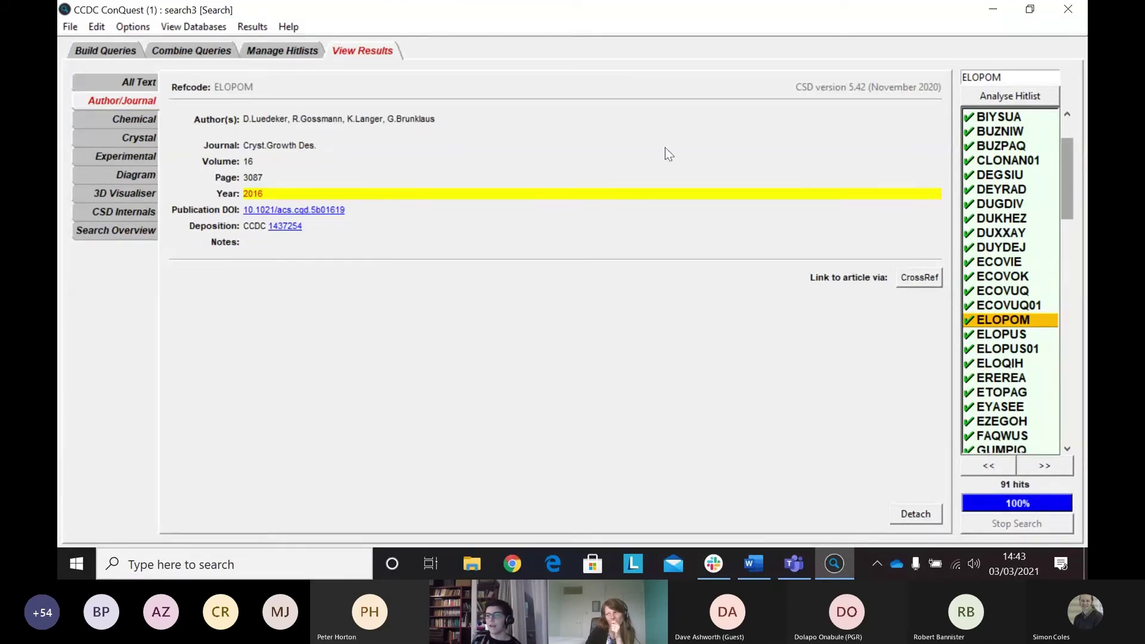
# Compare the hitlist overviews of substructure A and search3, viewing the diagram of ARAZEA among the substructure A hits.
pyautogui.click(280, 55)
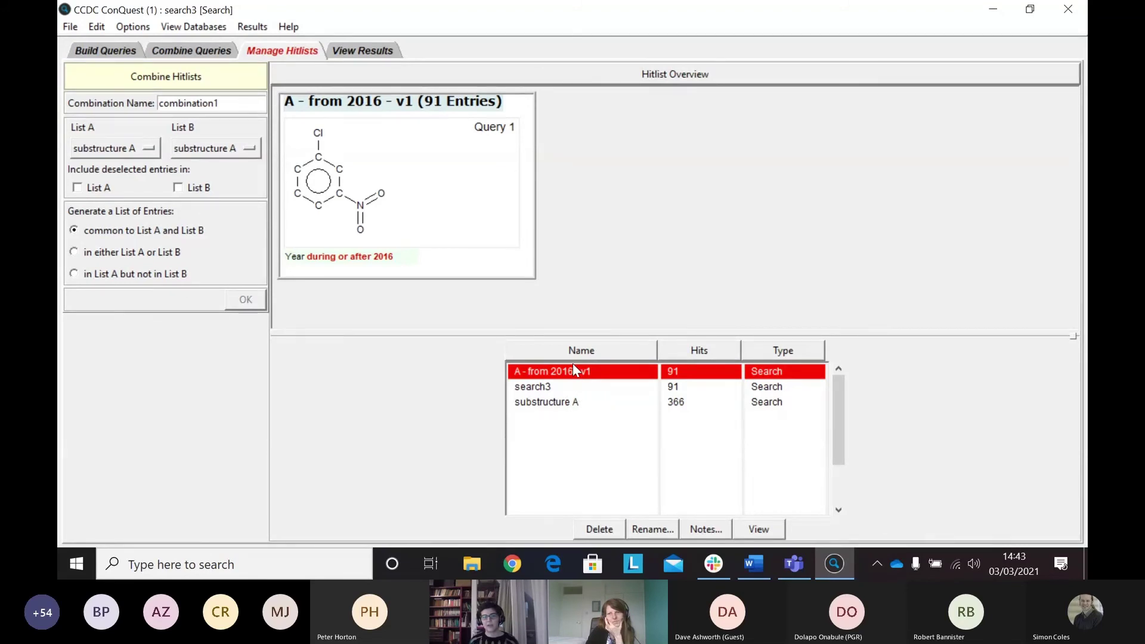
pyautogui.click(551, 405)
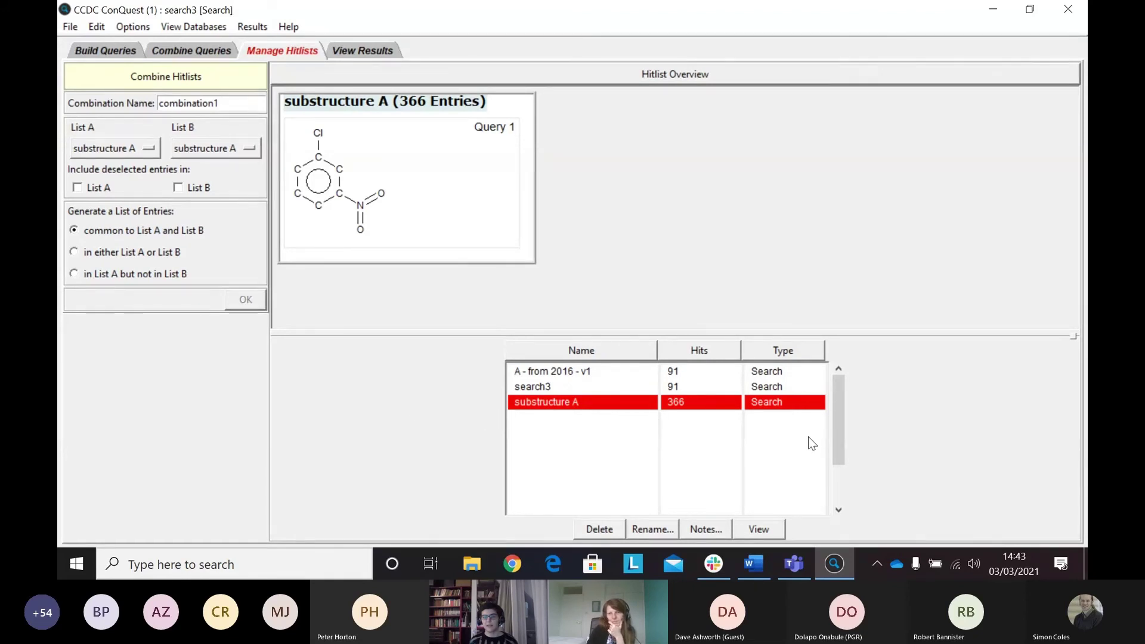
pyautogui.click(760, 529)
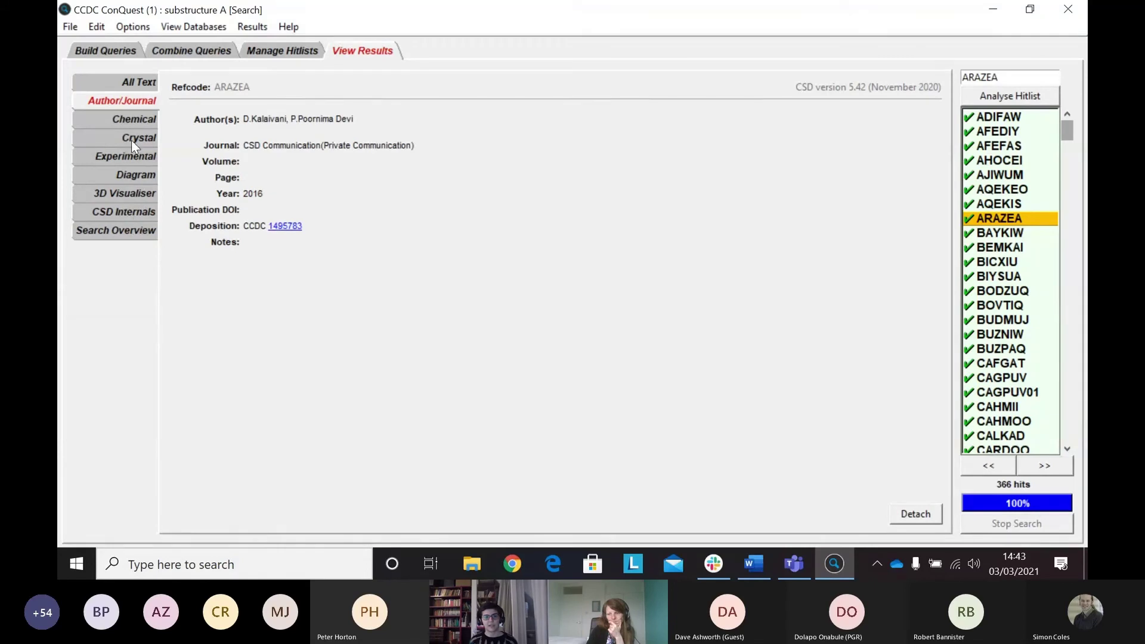
pyautogui.click(134, 173)
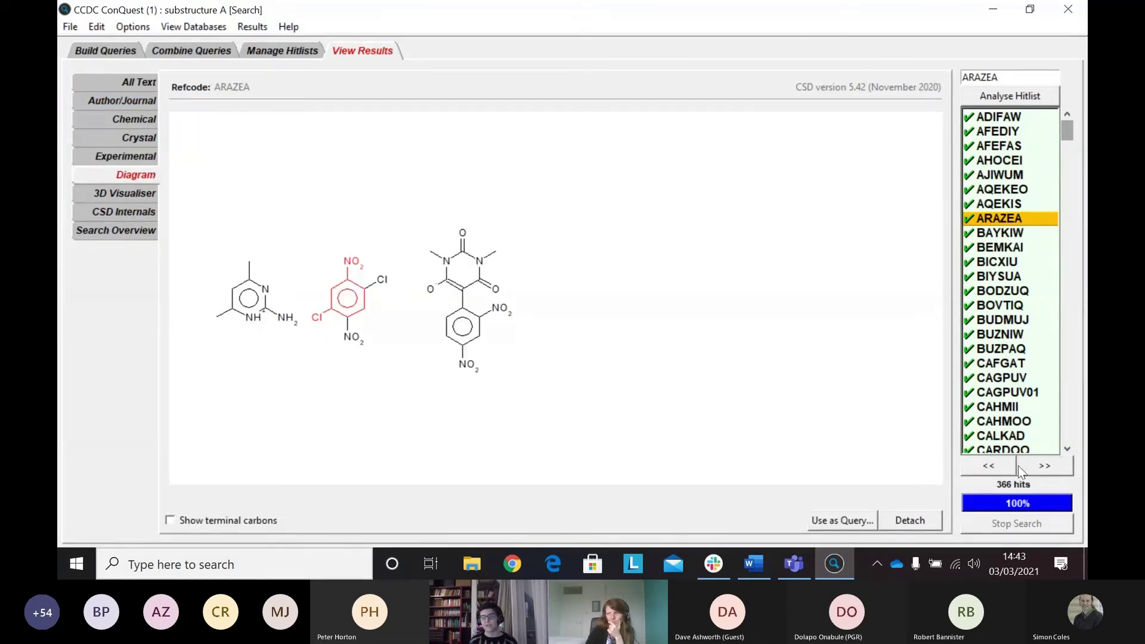
pyautogui.click(276, 47)
pyautogui.click(545, 388)
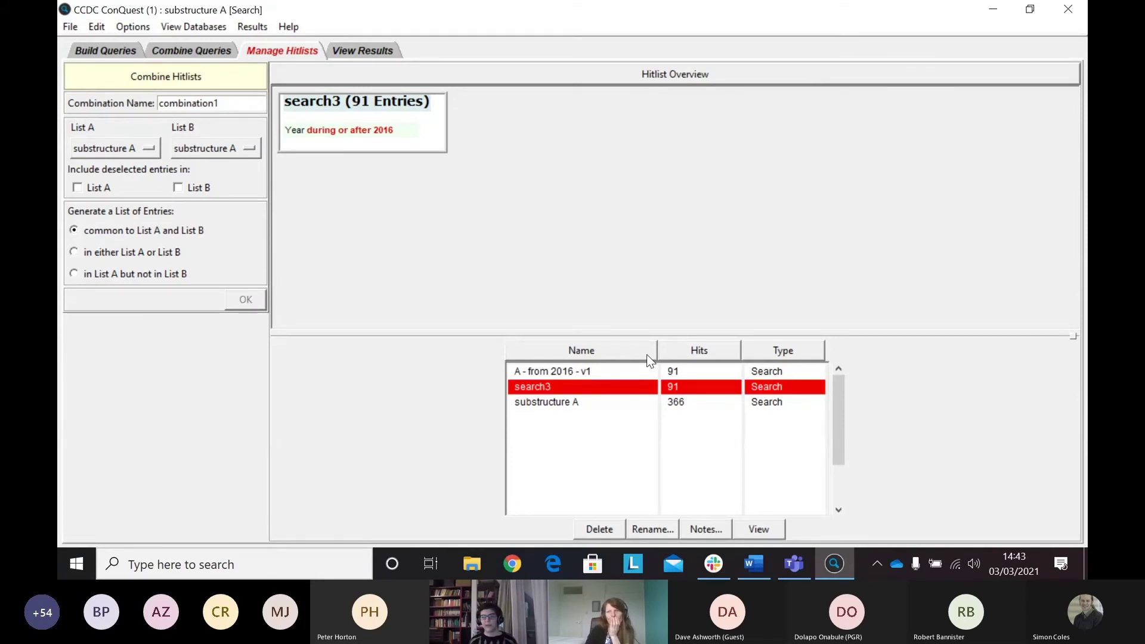
# Mark Query 1 and Query 2 for use and check them in the must-have conditions of the combined query.
pyautogui.click(118, 51)
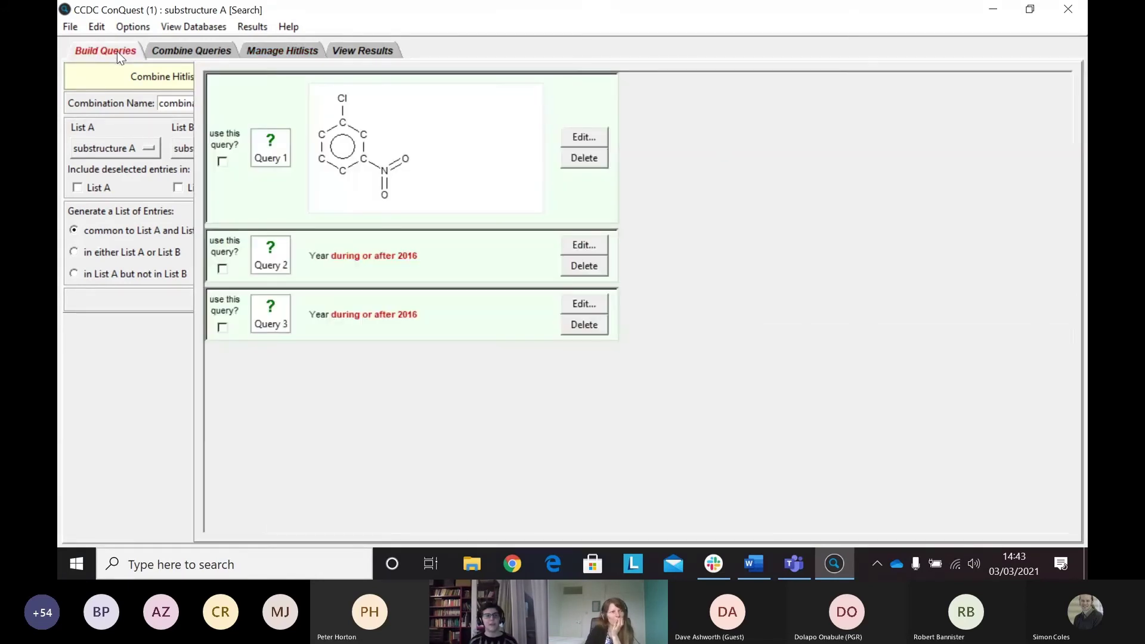
pyautogui.click(222, 162)
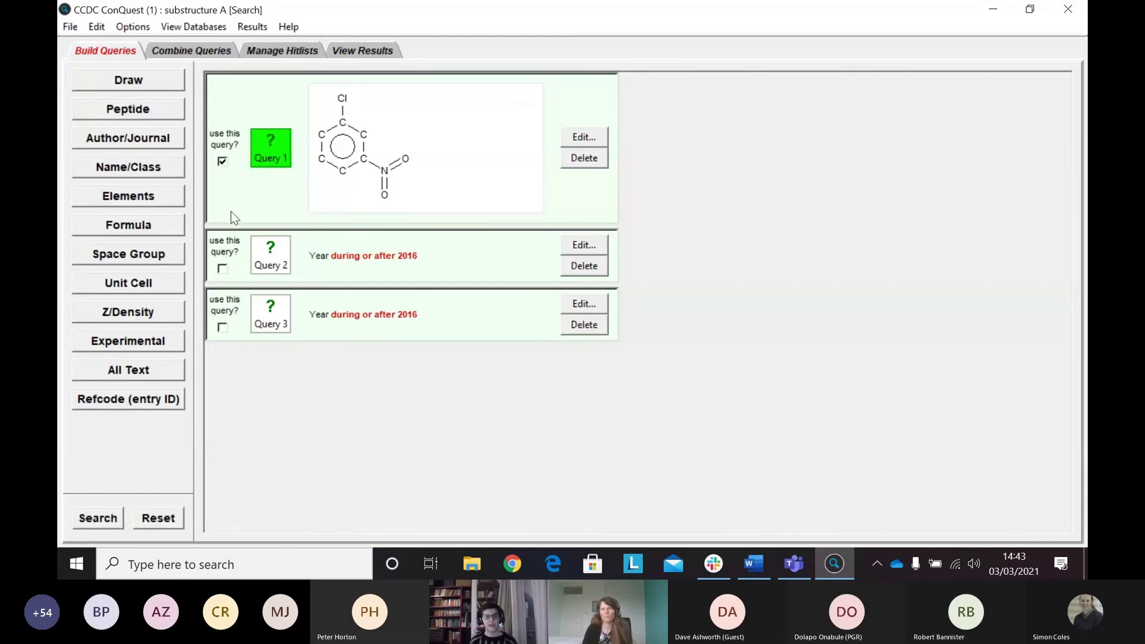
pyautogui.click(221, 267)
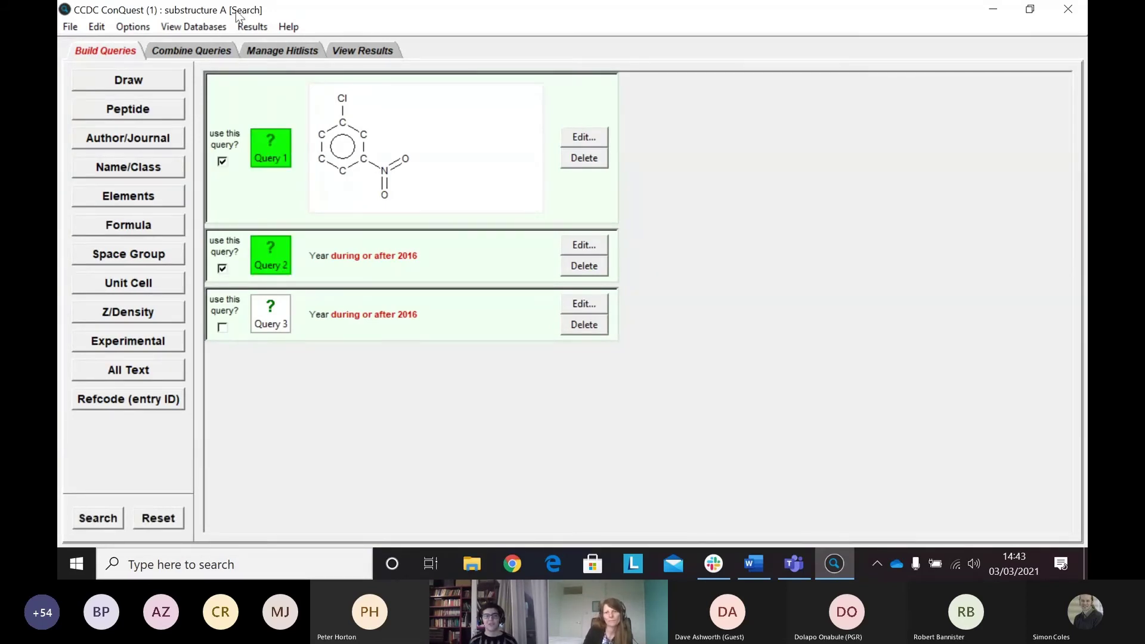
pyautogui.click(192, 54)
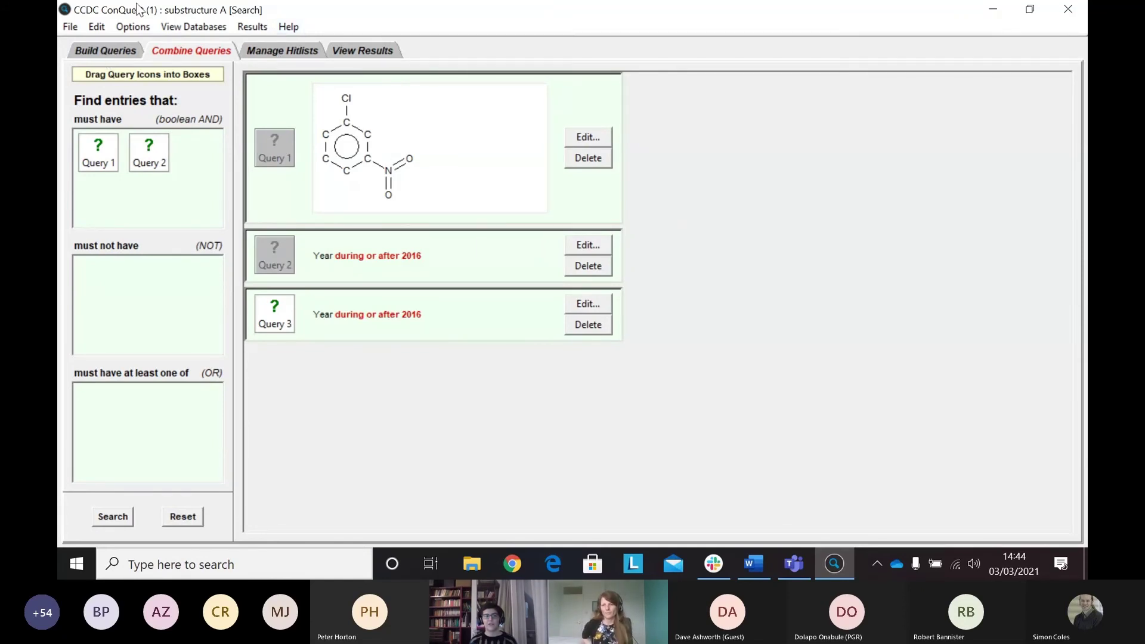
# Generate a combined hitlist of entries in substructure A but not in "A - from 2016 - v1".
pyautogui.click(278, 50)
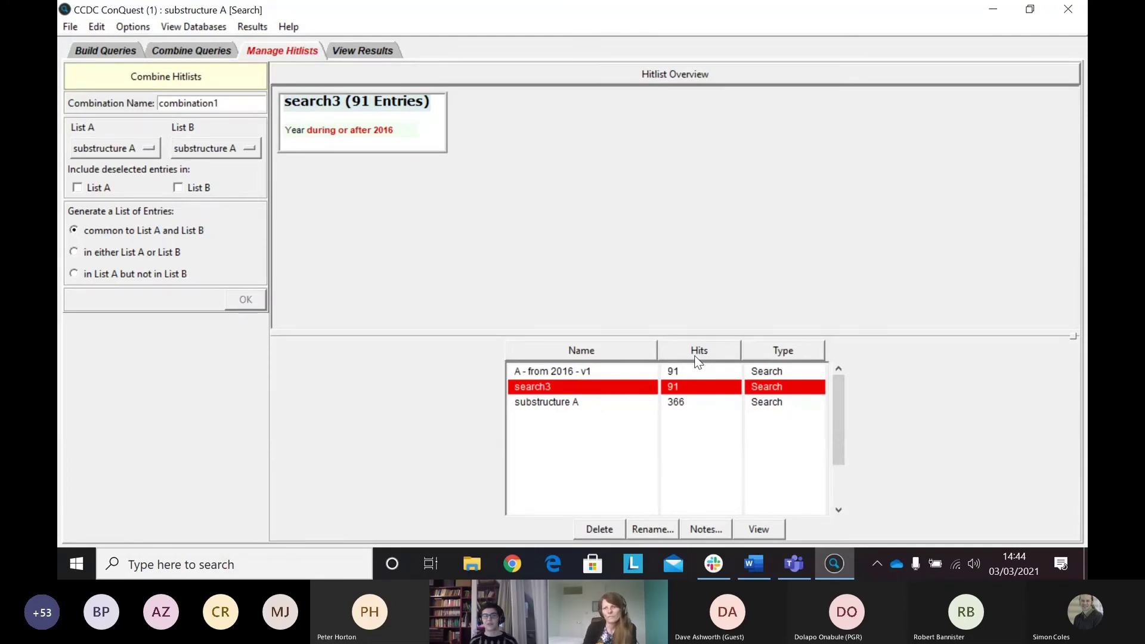
pyautogui.click(569, 402)
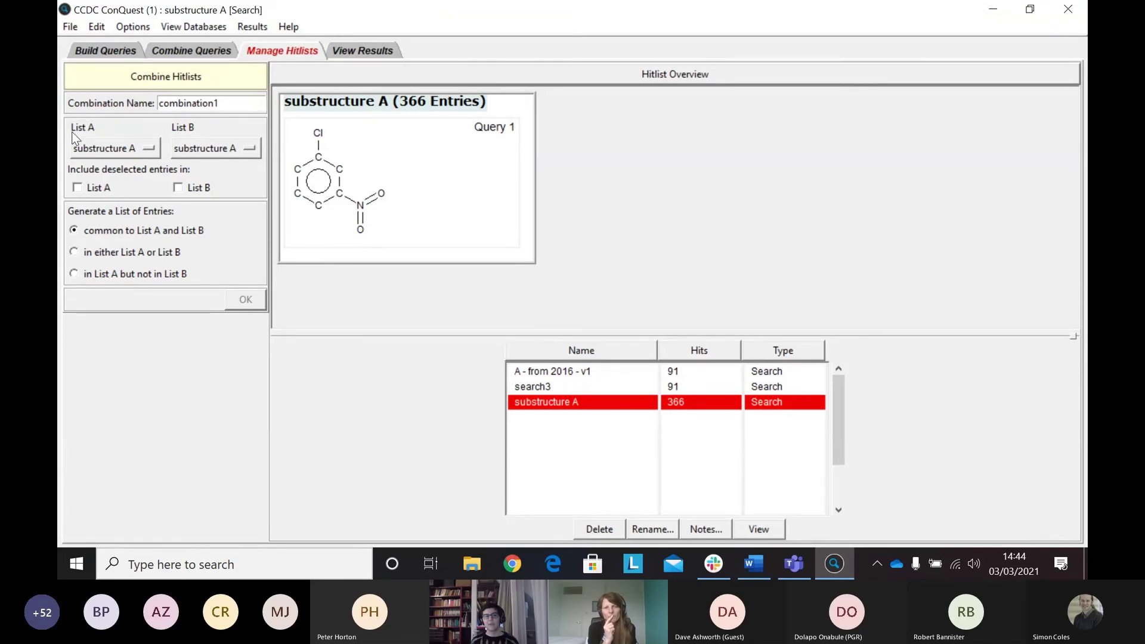
pyautogui.click(140, 148)
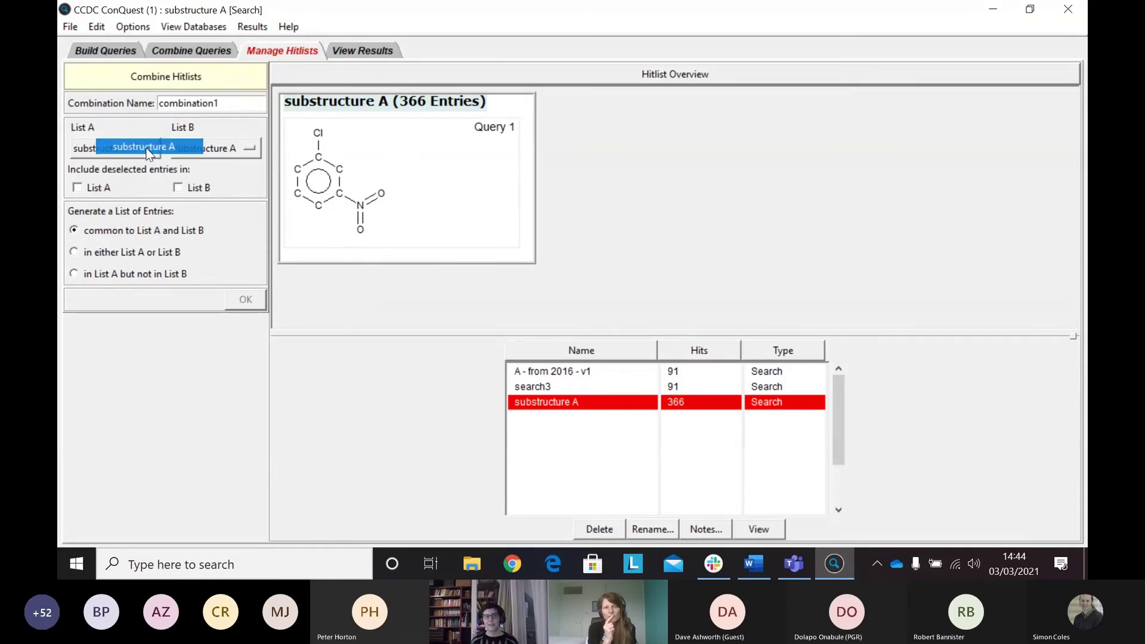
pyautogui.click(148, 149)
pyautogui.click(240, 157)
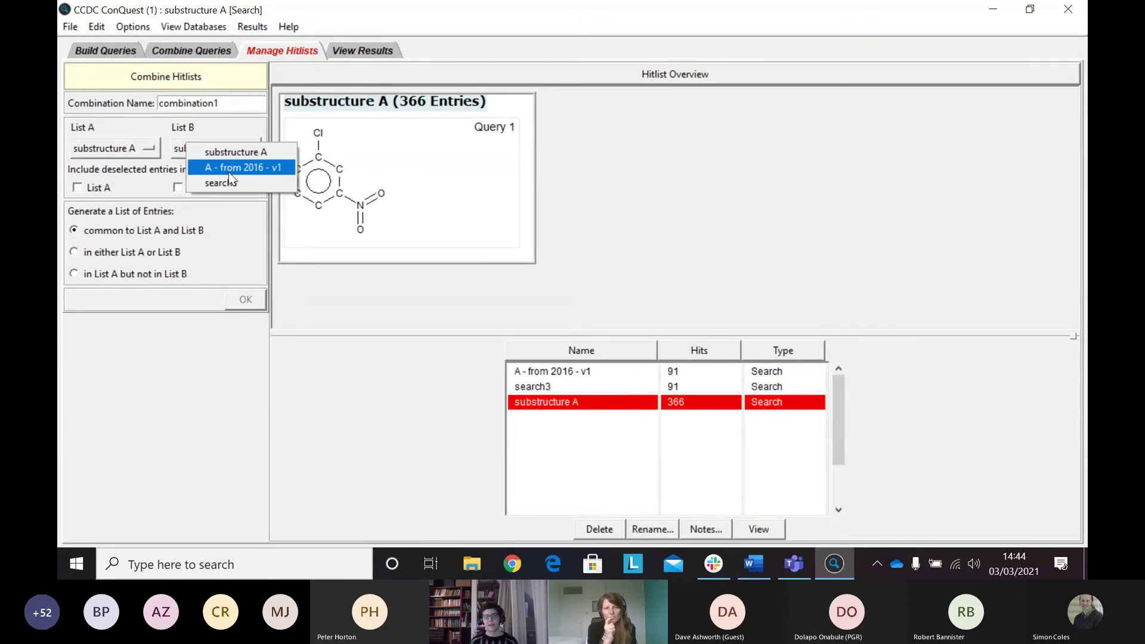
pyautogui.click(258, 171)
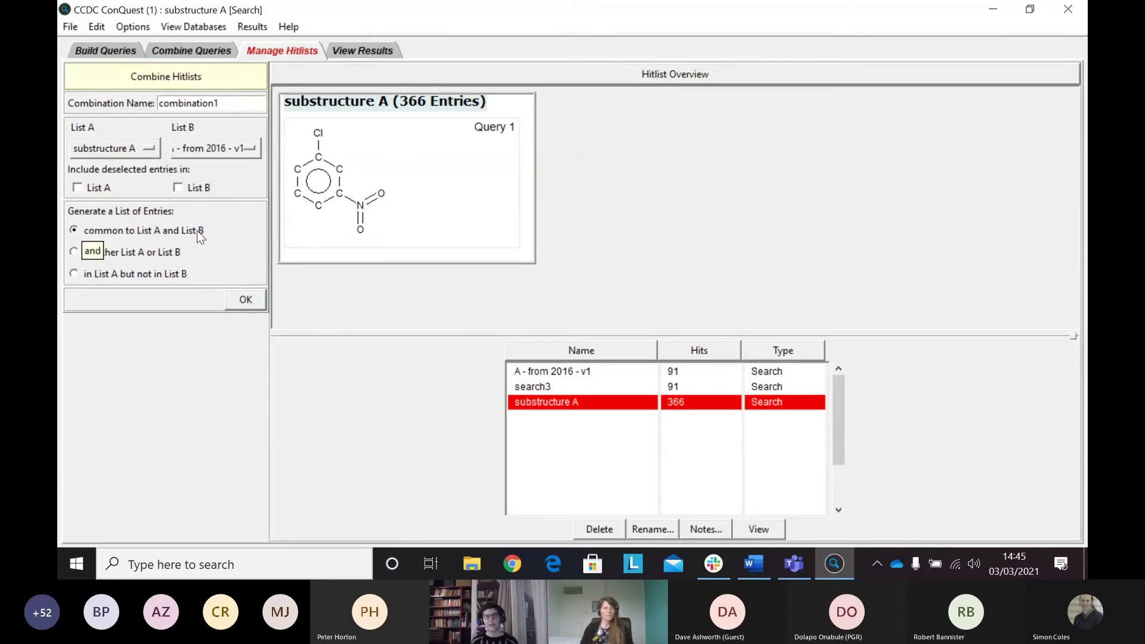
pyautogui.click(74, 274)
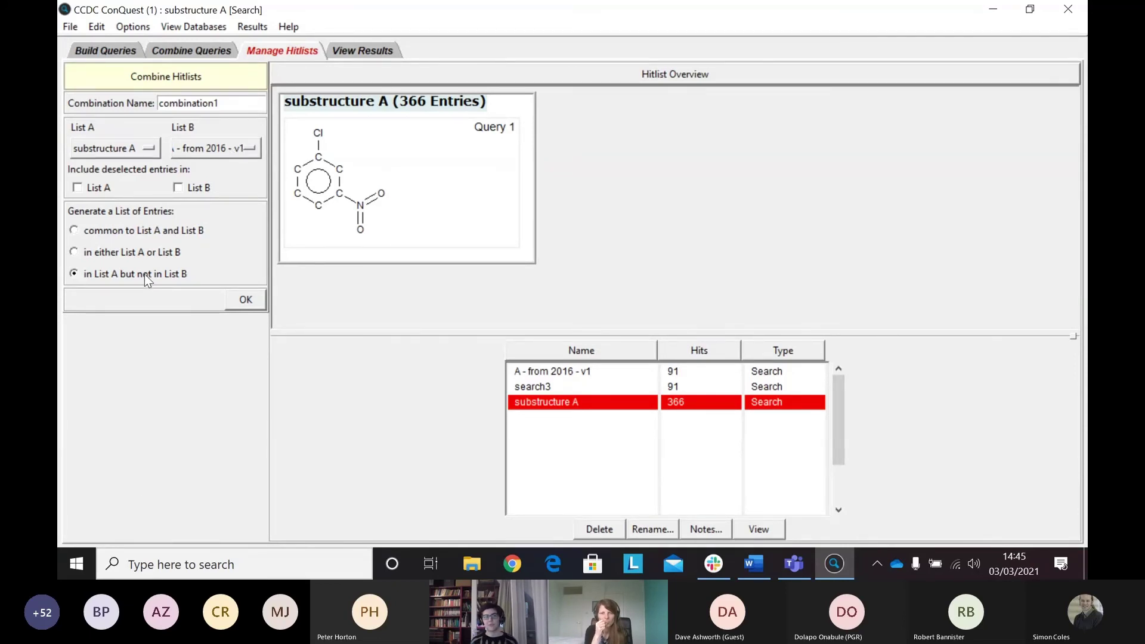
pyautogui.click(245, 304)
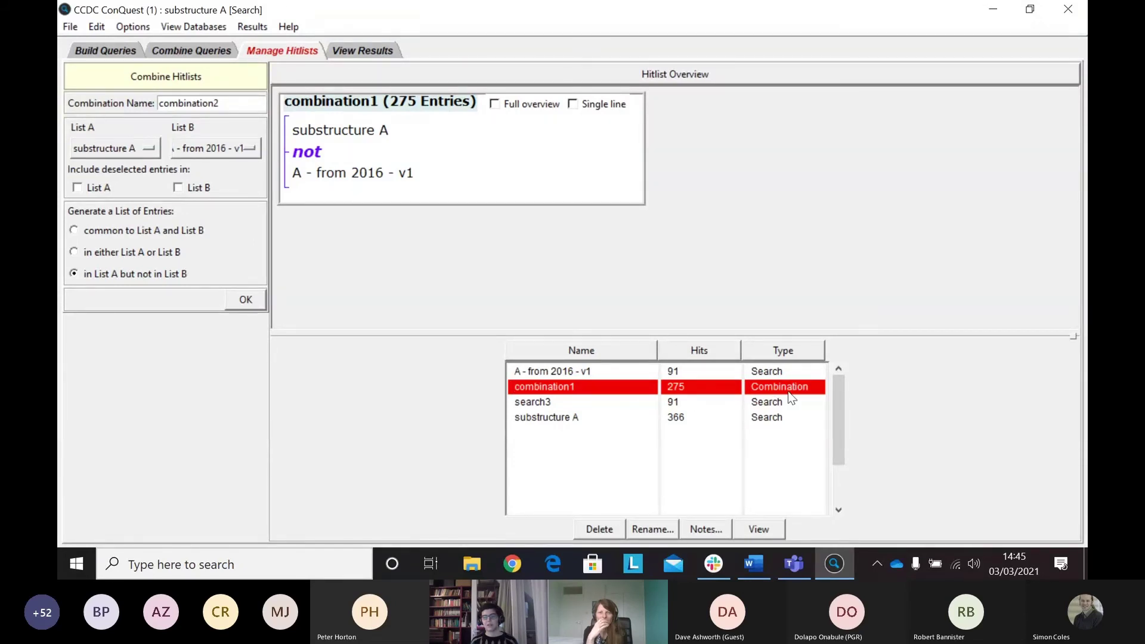
# View the hits of the new combination hitlist and inspect the diagram of CICVIT.
pyautogui.click(757, 529)
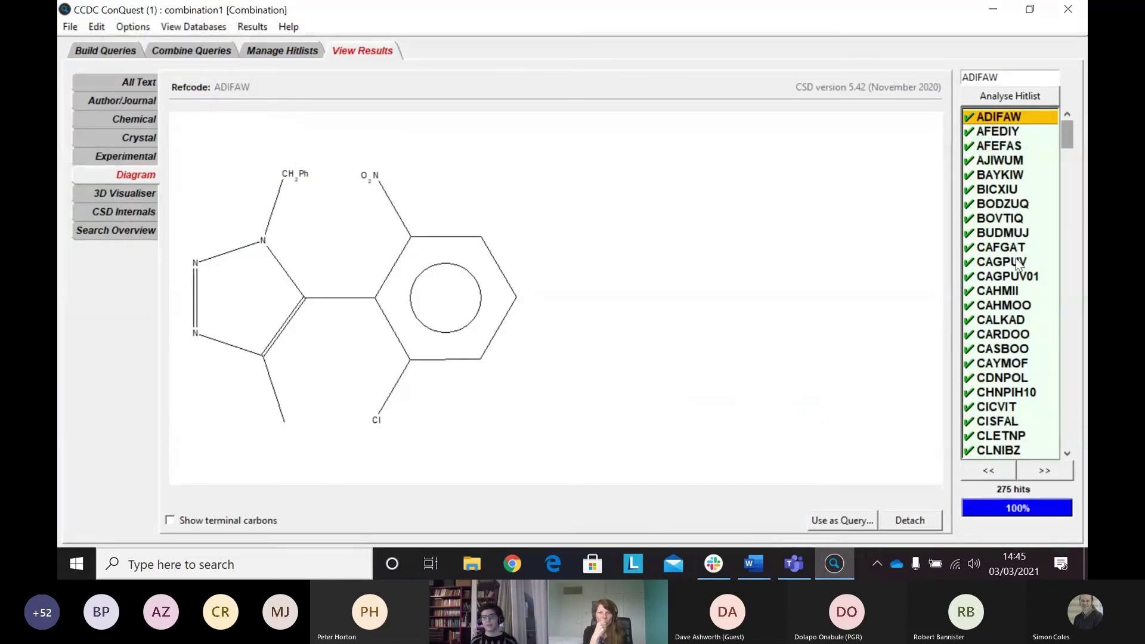
pyautogui.click(1014, 407)
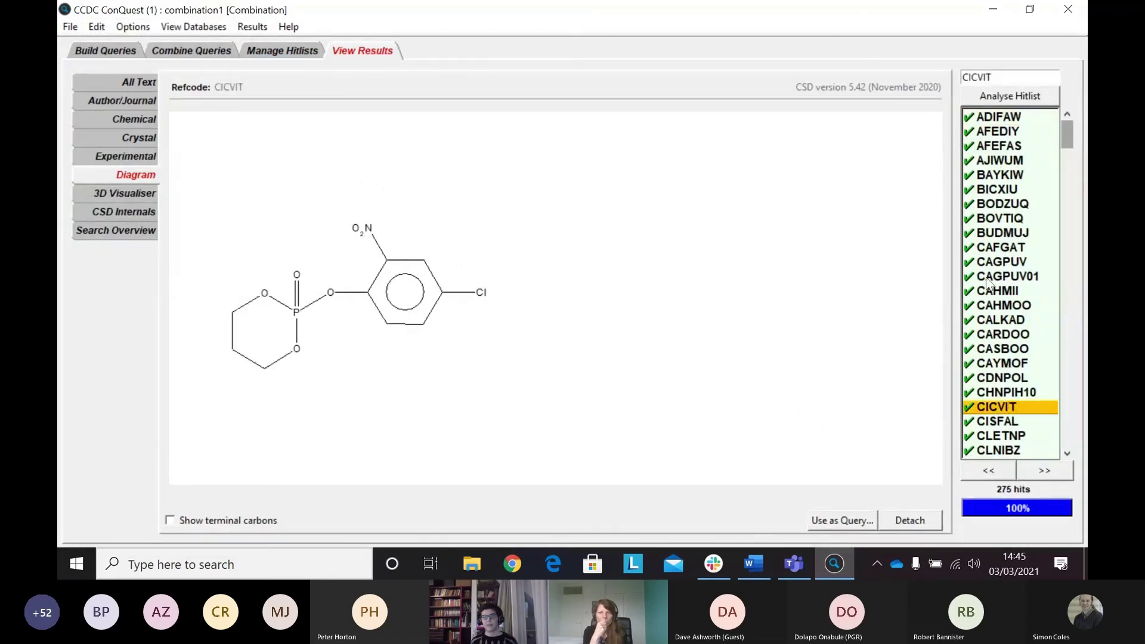
pyautogui.click(986, 278)
pyautogui.click(298, 51)
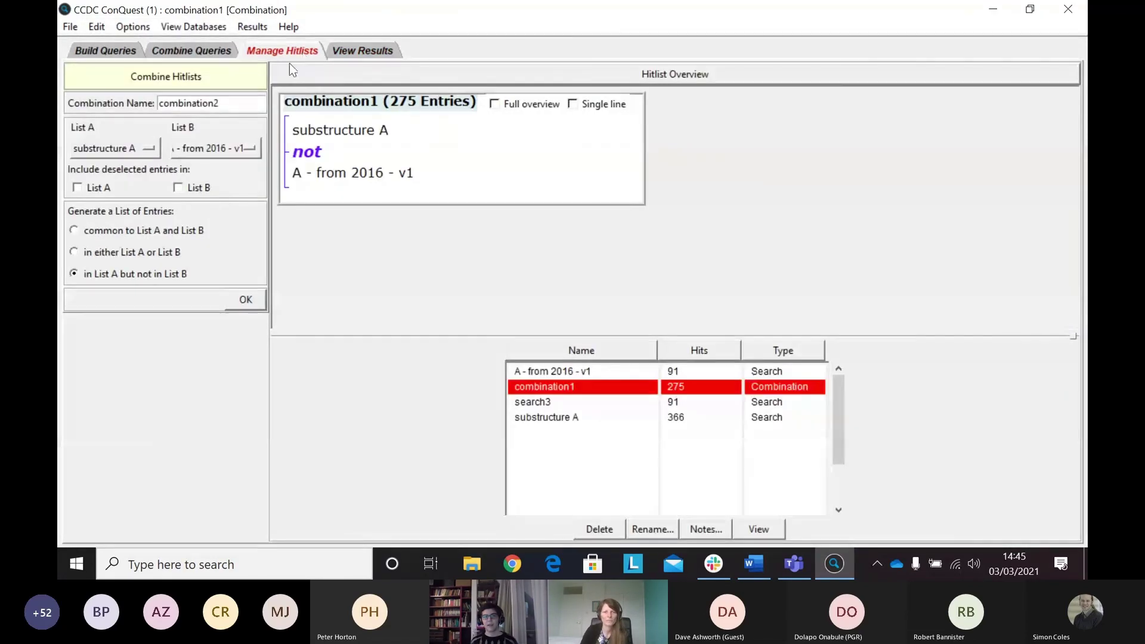
pyautogui.click(653, 528)
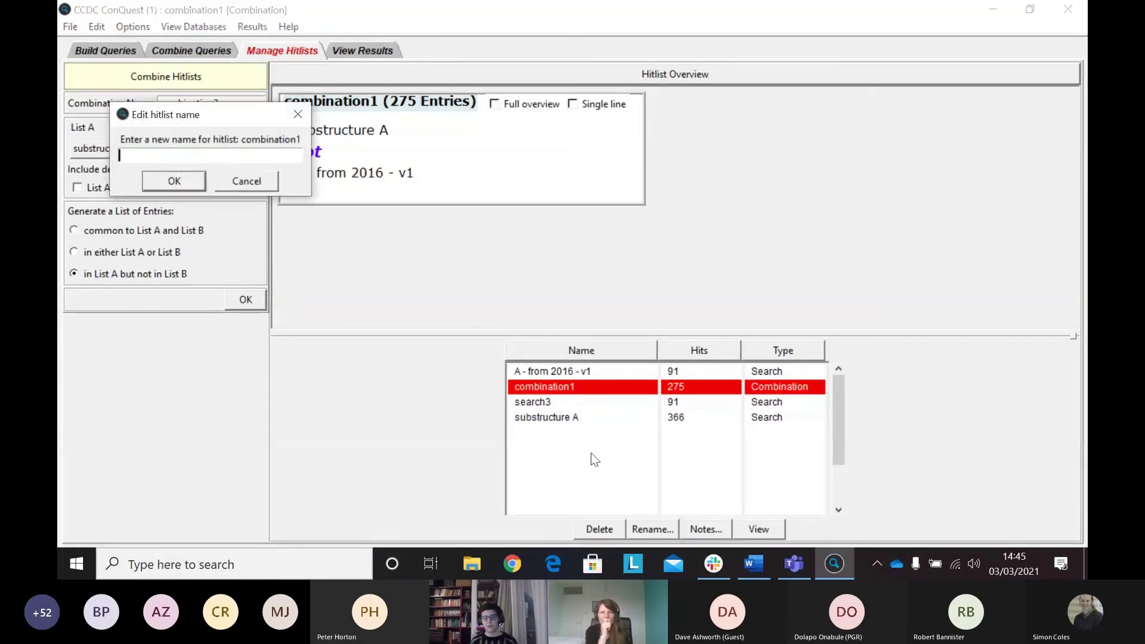
pyautogui.click(249, 181)
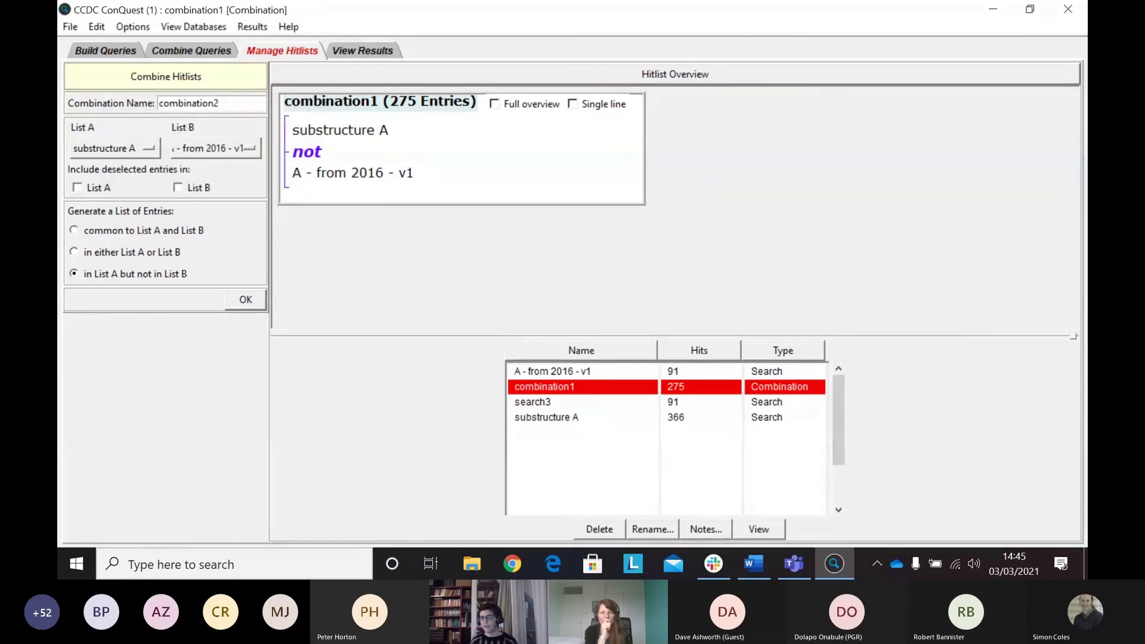